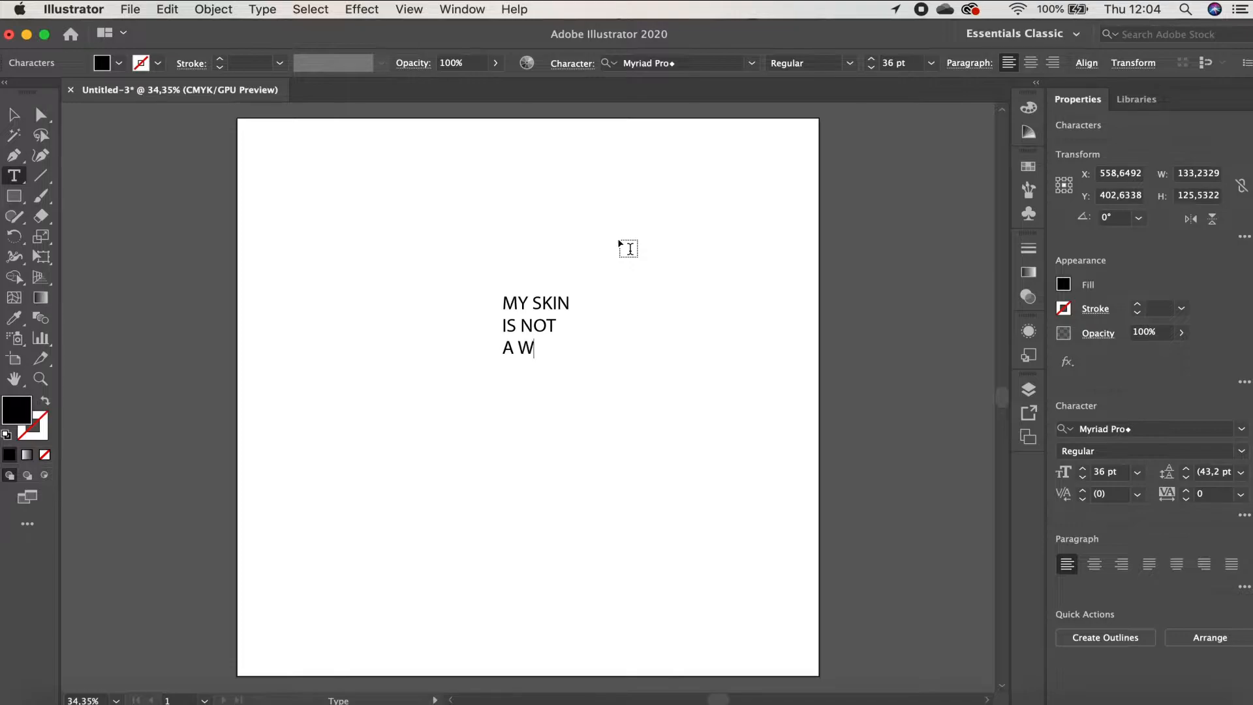
# Step: Finish the first text as three lines reading "MY SKIN", "IS NOT A" and "WEAPON"
pyautogui.press('BackSpace')
pyautogui.press('BackSpace')
pyautogui.press('BackSpace')
pyautogui.write('A')
pyautogui.press('Return')
pyautogui.write('WEAPOM')
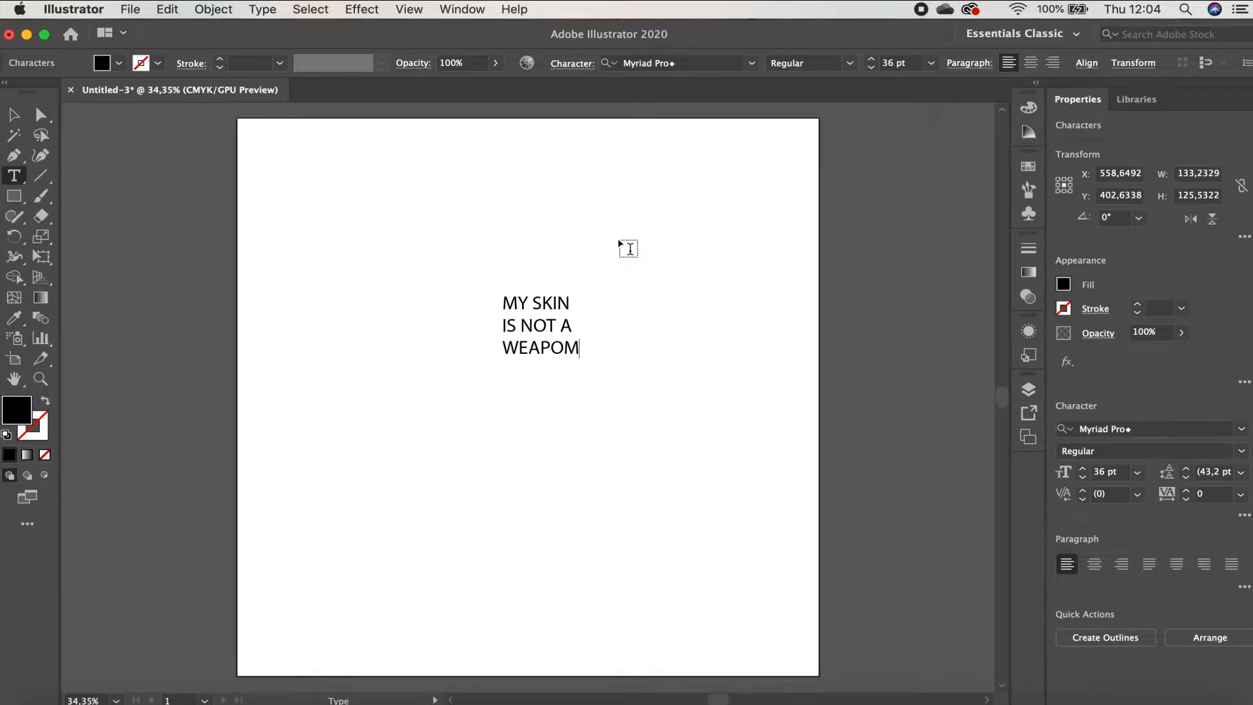
pyautogui.press('BackSpace')
pyautogui.write('N')
# Step: Set the font of the whole "MY SKIN IS NOT A WEAPON" text to Baron Neue
pyautogui.moveTo(576, 345); pyautogui.dragTo(481, 268)
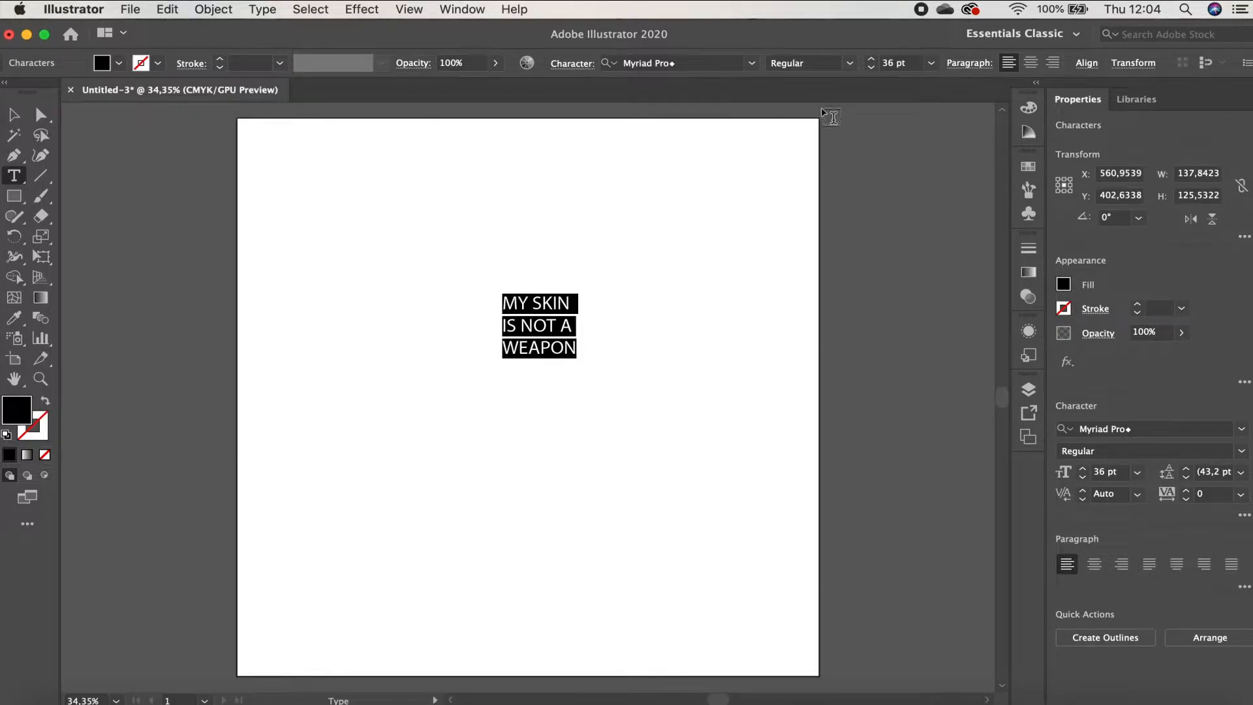
pyautogui.click(753, 62)
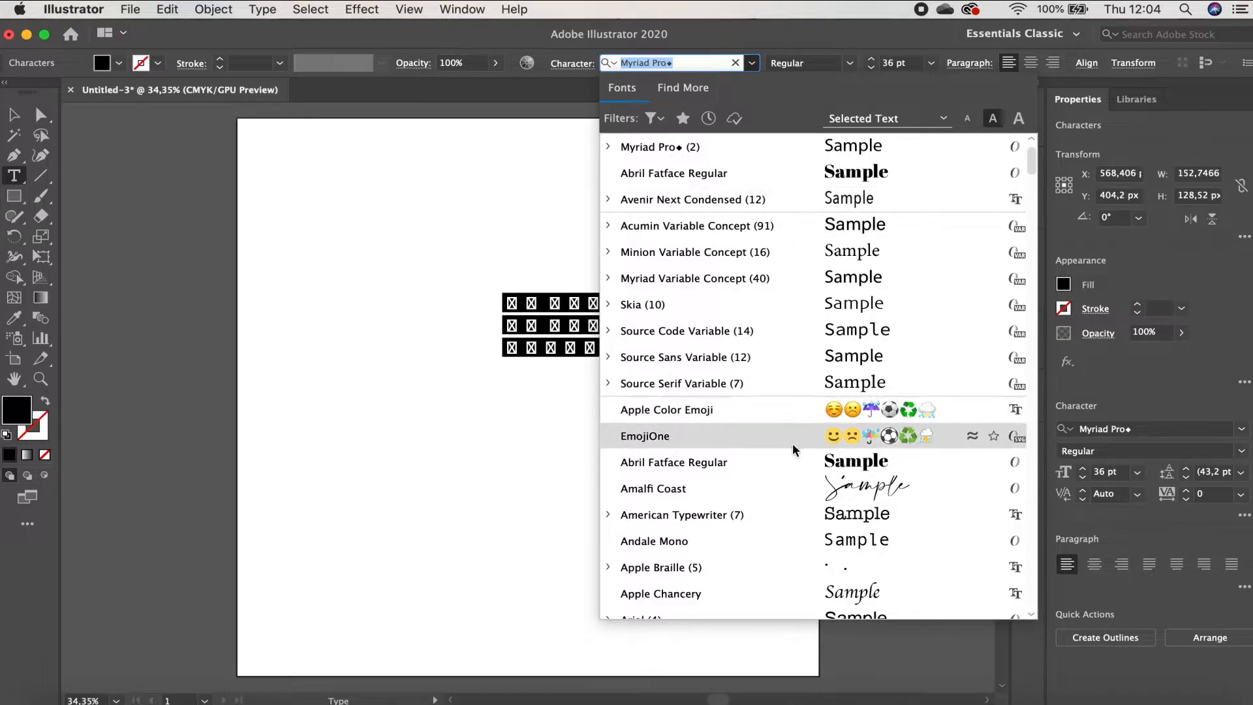
pyautogui.scroll(-8, 793, 448)
pyautogui.click(810, 439)
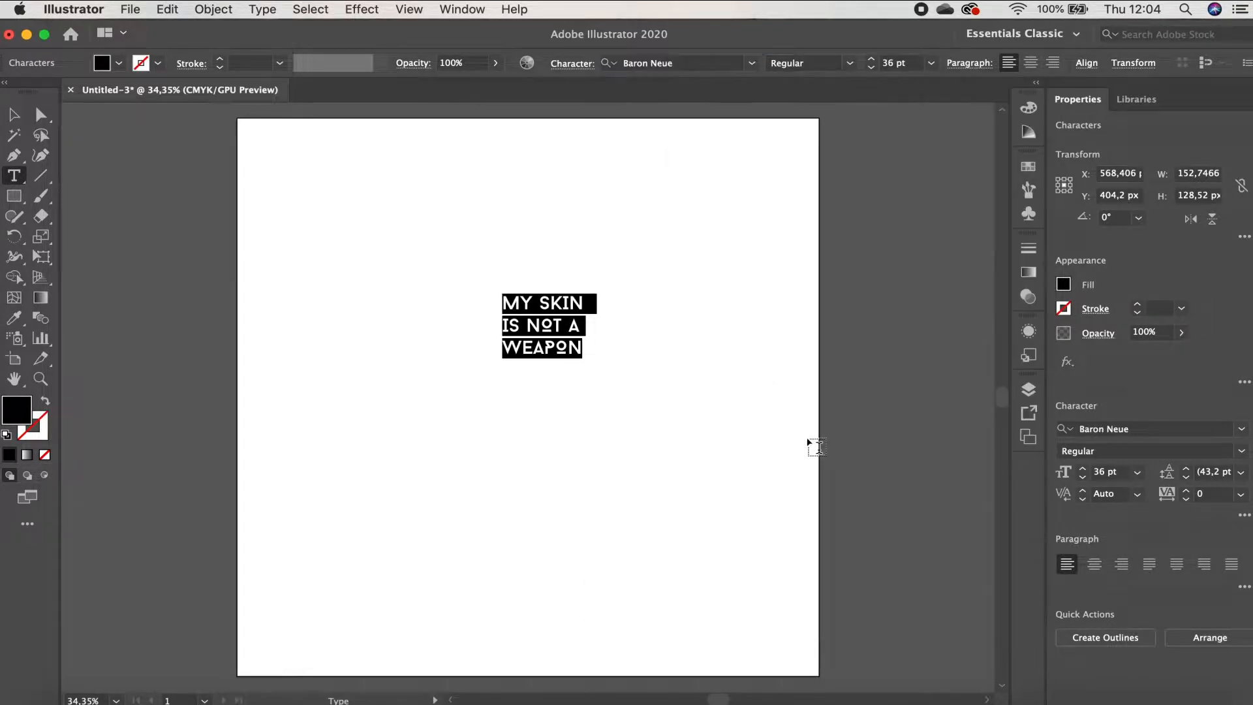
pyautogui.click(579, 373)
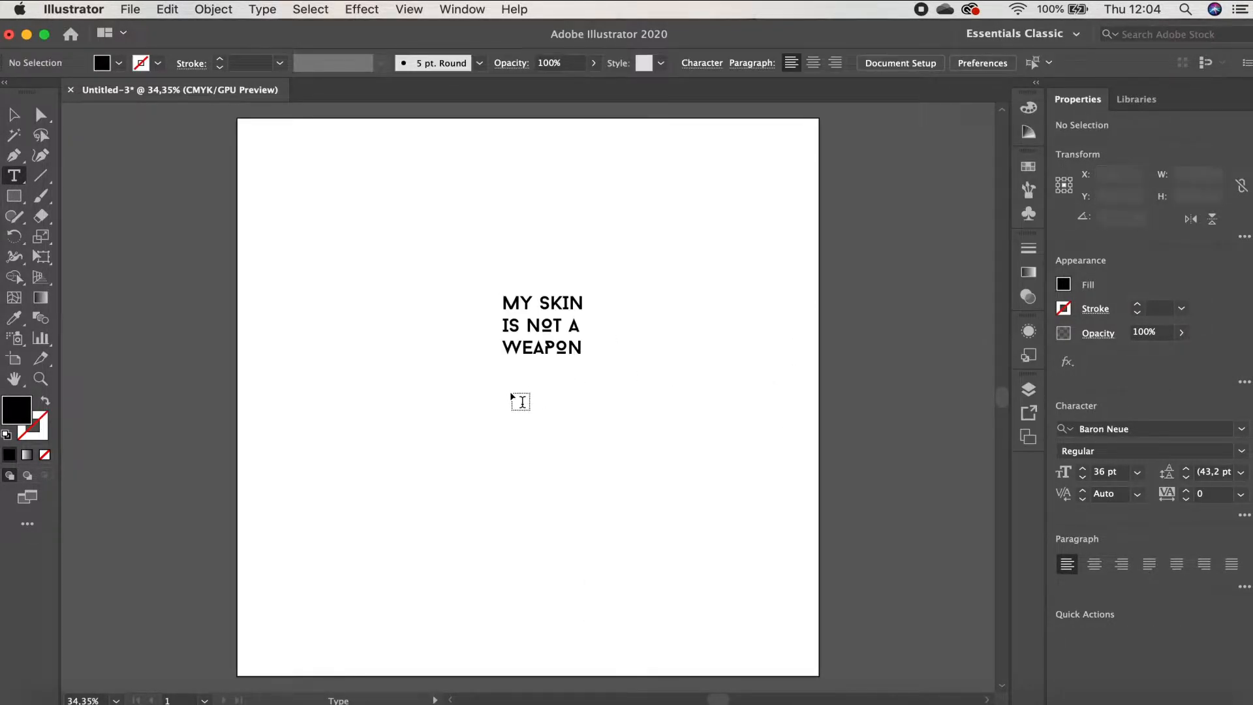
# Step: Change the fill colour of all the "MY SKIN IS NOT A WEAPON" text to yellow
pyautogui.click(545, 344)
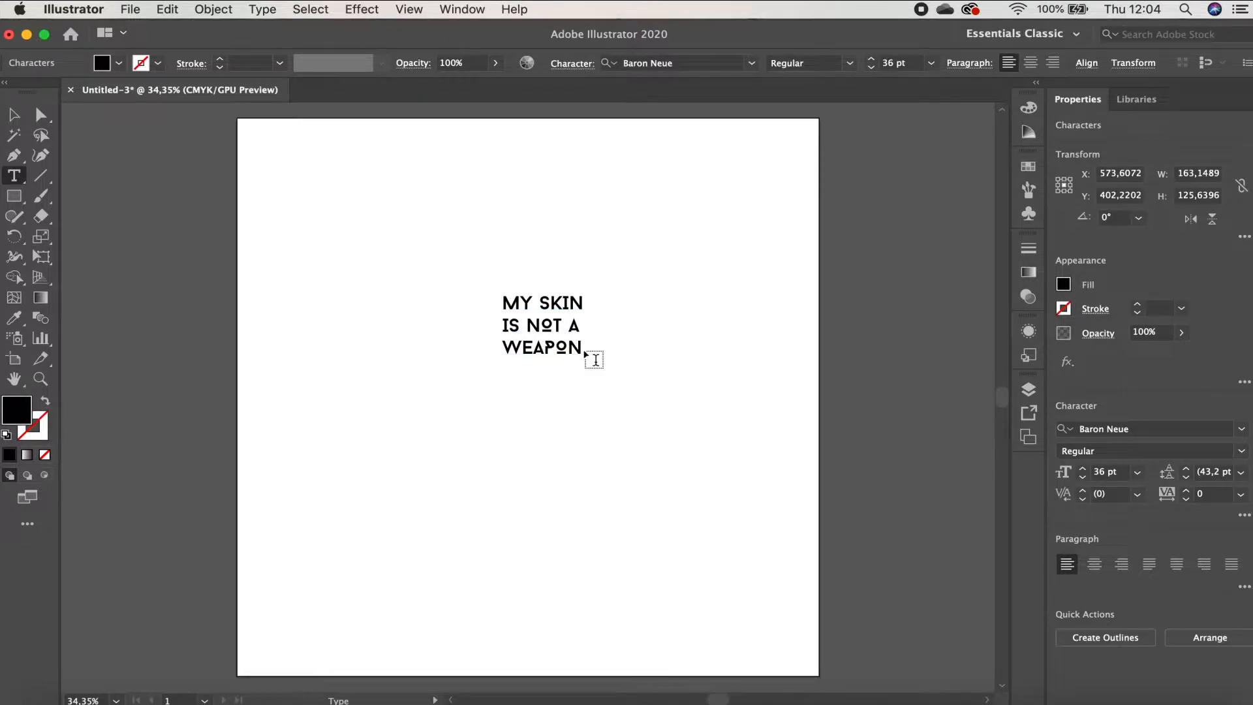
pyautogui.moveTo(580, 346); pyautogui.dragTo(489, 292)
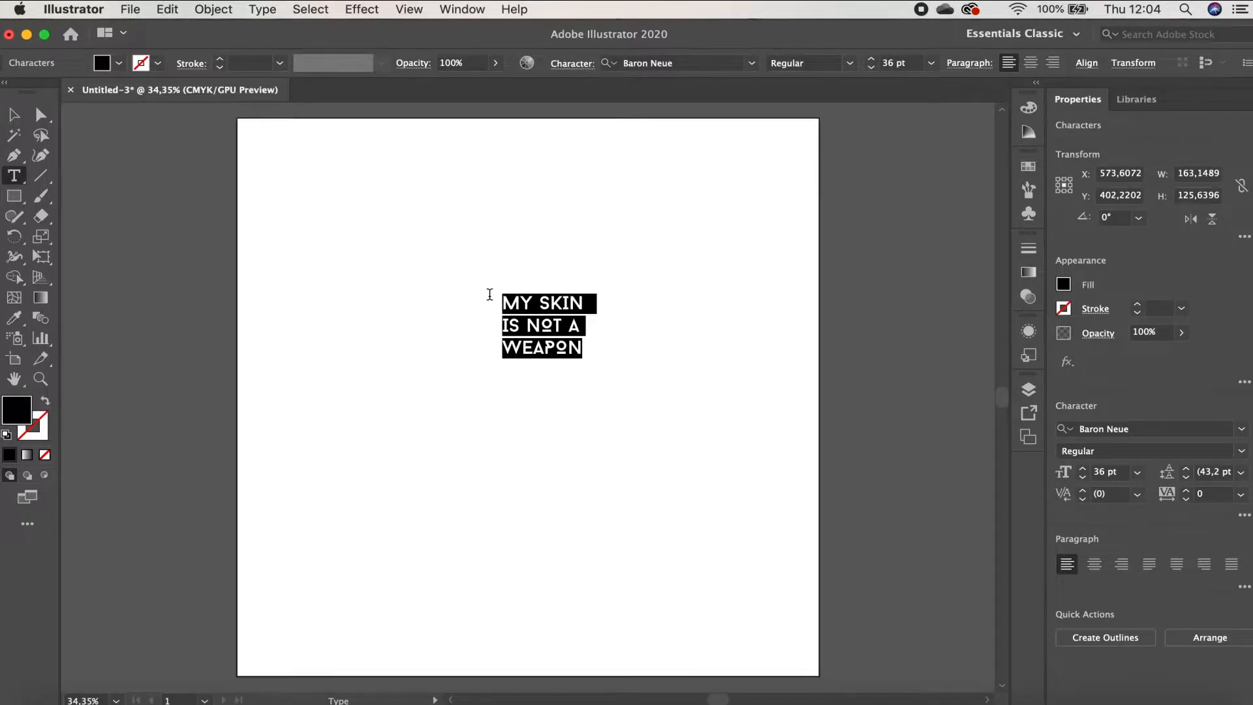
pyautogui.doubleClick(17, 409)
pyautogui.write('fbc531')
pyautogui.click(819, 253)
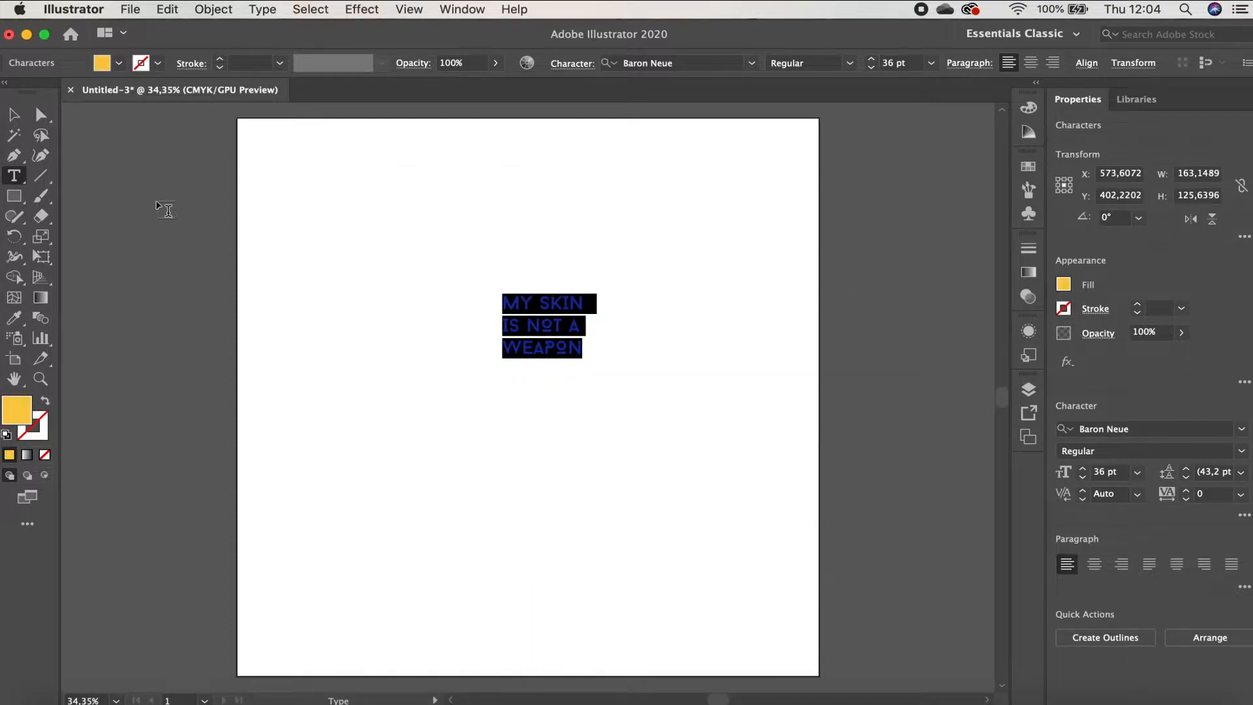
# Step: Move the "MY SKIN IS NOT A WEAPON" text to the upper-left area of the artboard and deselect it
pyautogui.click(14, 114)
pyautogui.click(676, 398)
pyautogui.moveTo(542, 314); pyautogui.dragTo(335, 186)
pyautogui.click(370, 306)
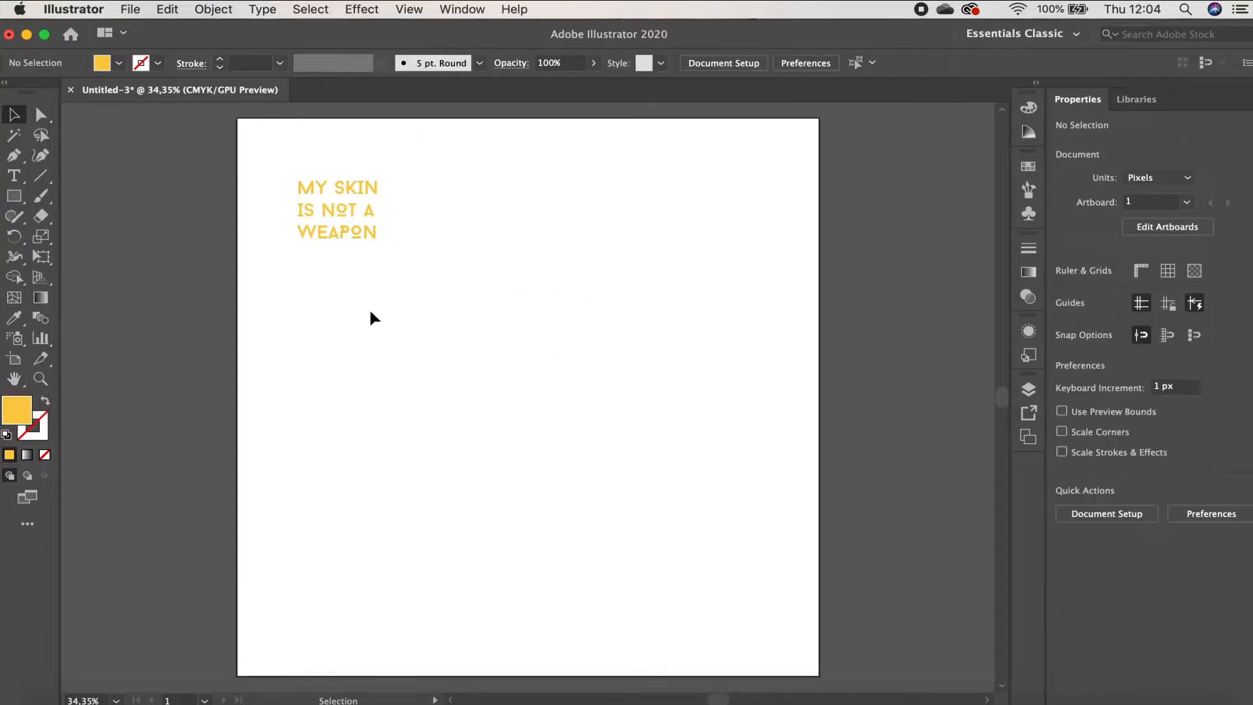
# Step: Add a second text below the first, with the three lines "RACISM", "IS A" and "VIRUS"
pyautogui.press('t')
pyautogui.click(304, 286)
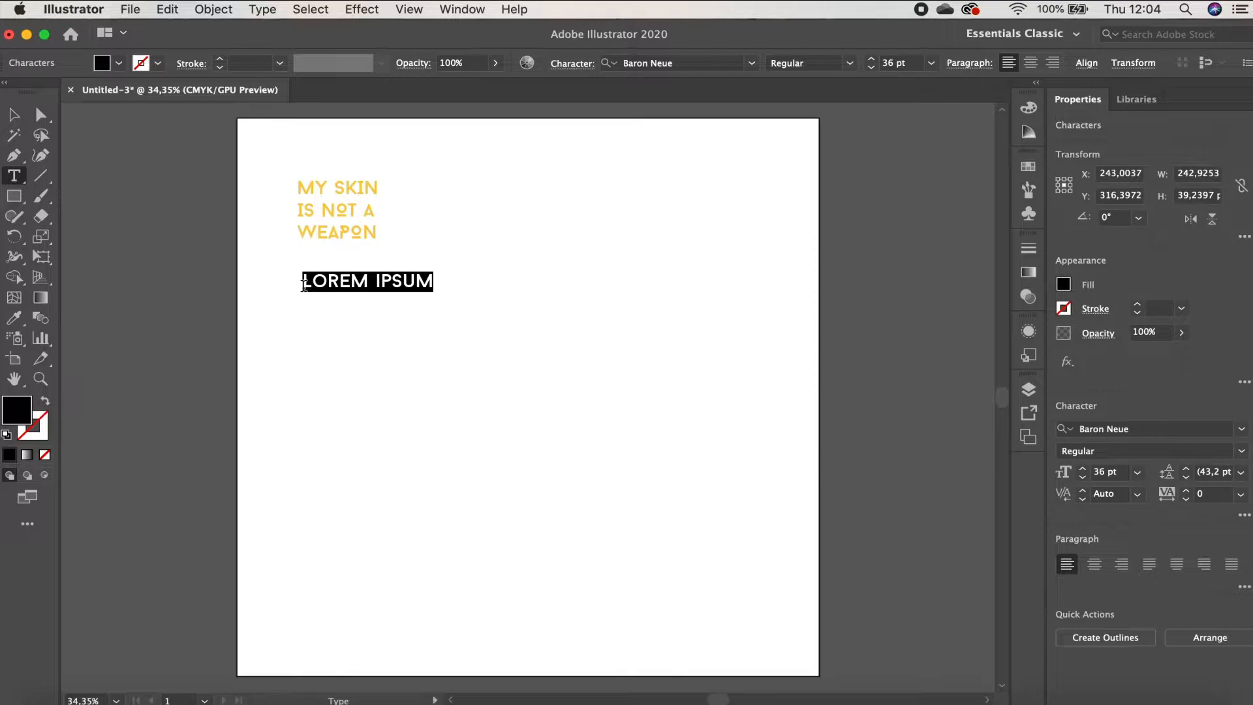
pyautogui.write('RAC')
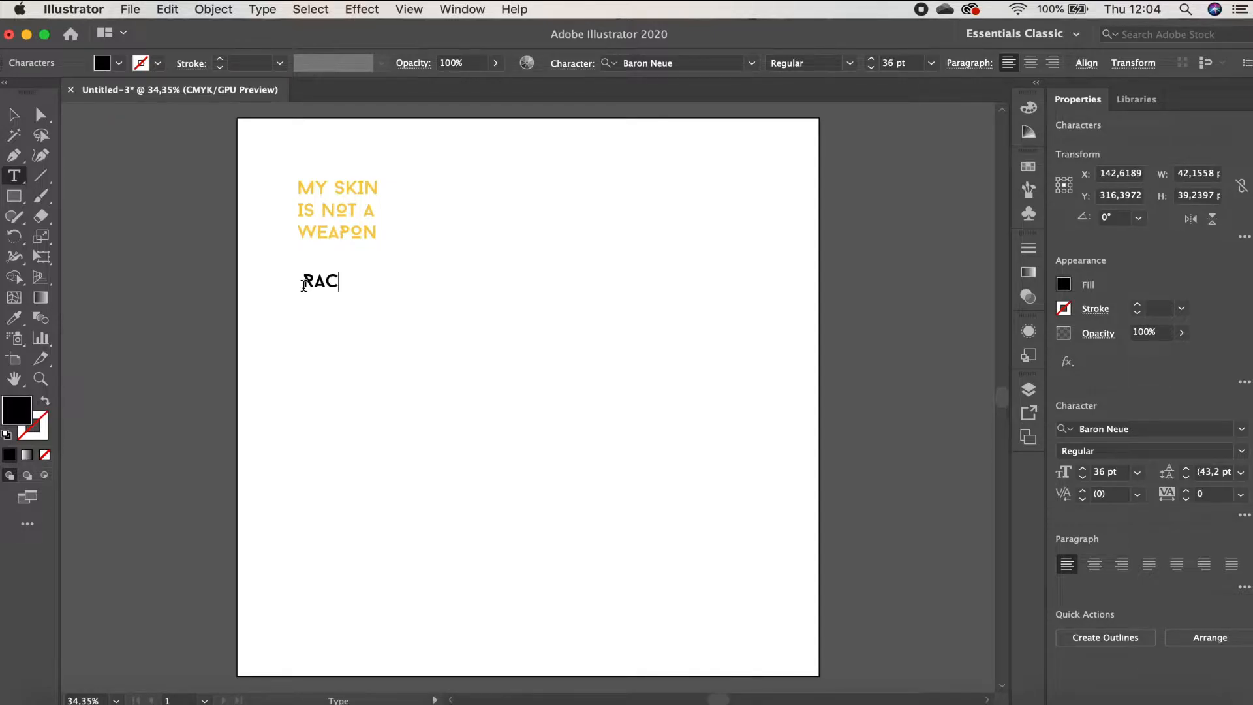
pyautogui.write('ISM')
pyautogui.press('Return')
pyautogui.write('IS A')
pyautogui.press('Return')
pyautogui.write('VIRUS')
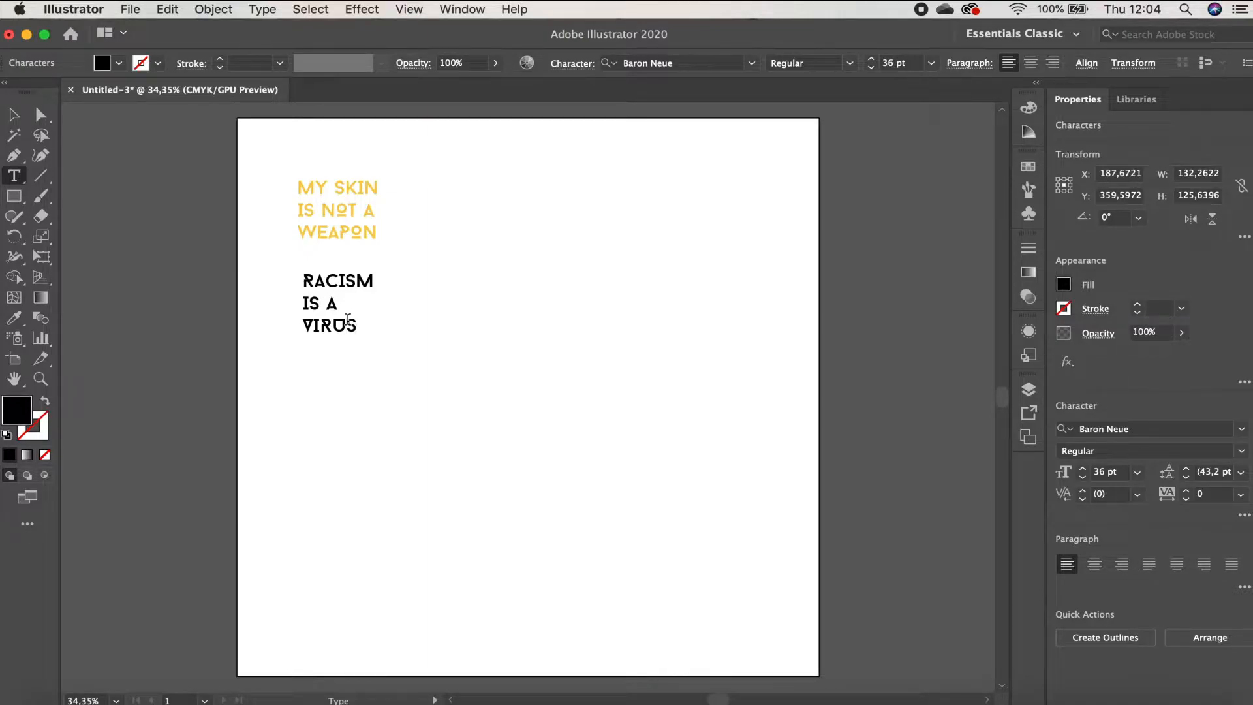
# Step: Set the fill colour of the "RACISM IS A VIRUS" text to #f9cb46 and deselect it
pyautogui.click(347, 323)
pyautogui.moveTo(358, 326); pyautogui.dragTo(299, 271)
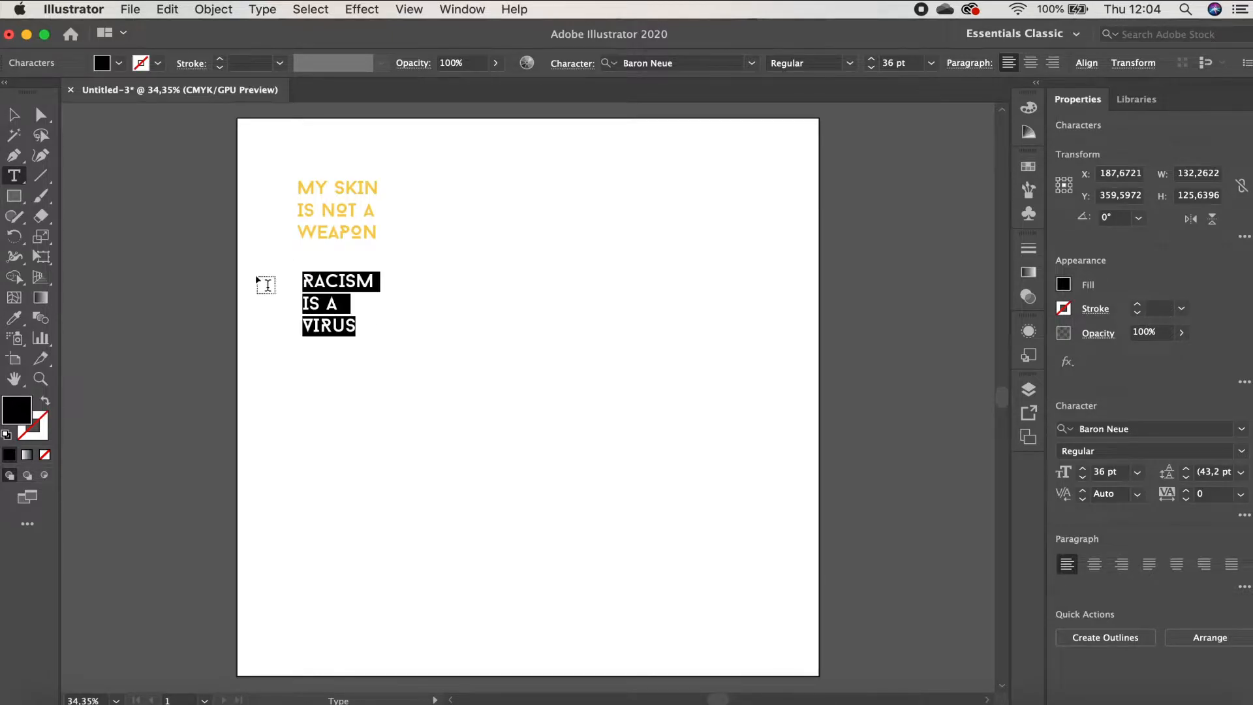
pyautogui.doubleClick(28, 414)
pyautogui.write('fbc33d')
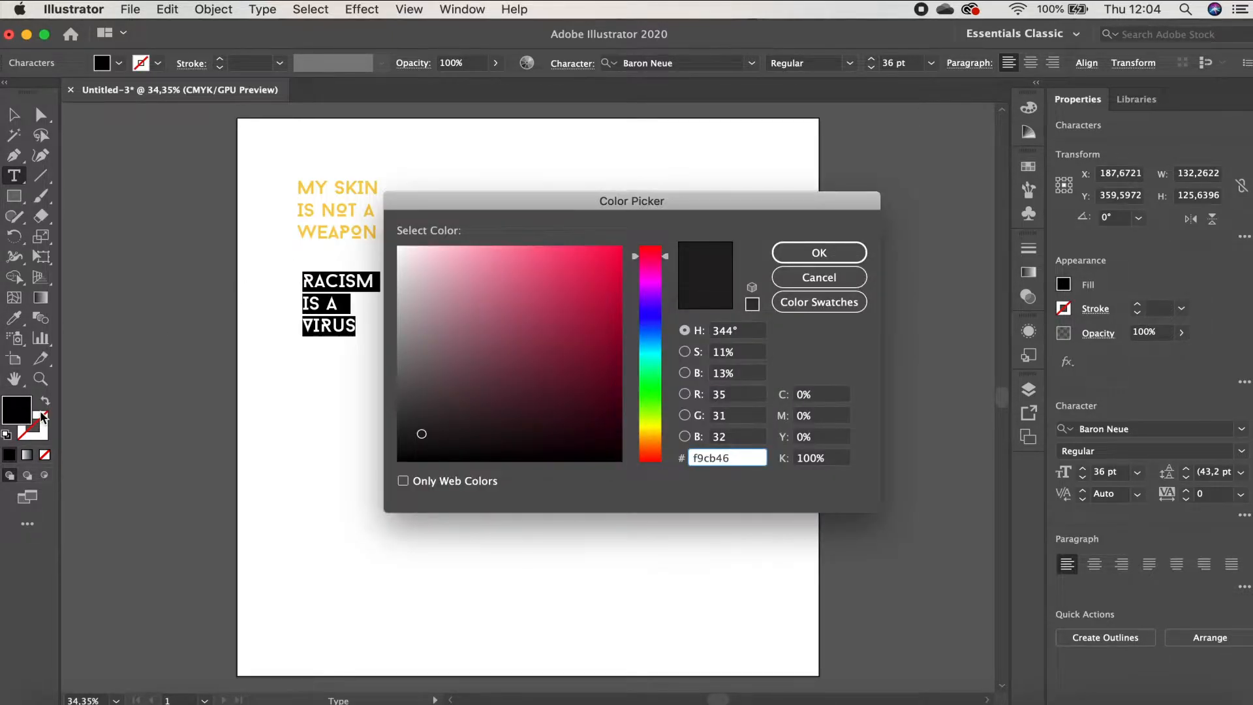
pyautogui.click(823, 254)
pyautogui.press('Escape')
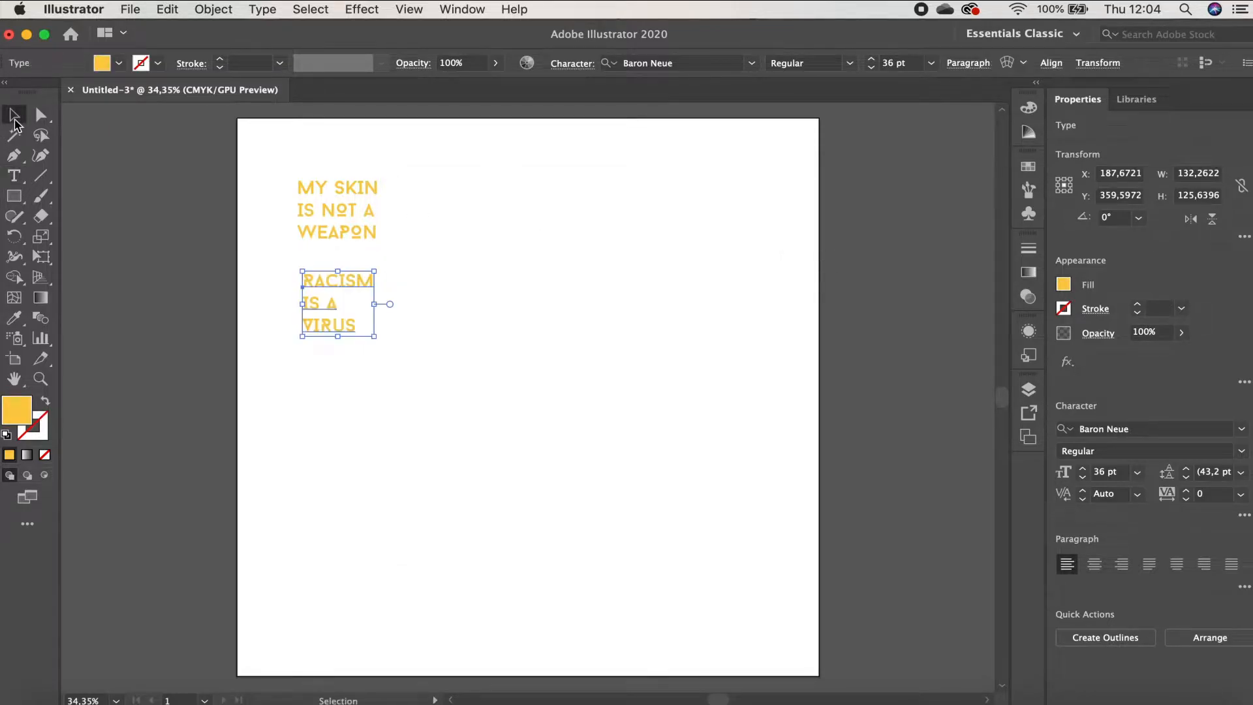
pyautogui.click(344, 397)
# Step: Add a third text below "RACISM IS A VIRUS" with the two lines "I HAVE" and "MELANIN"
pyautogui.press('t')
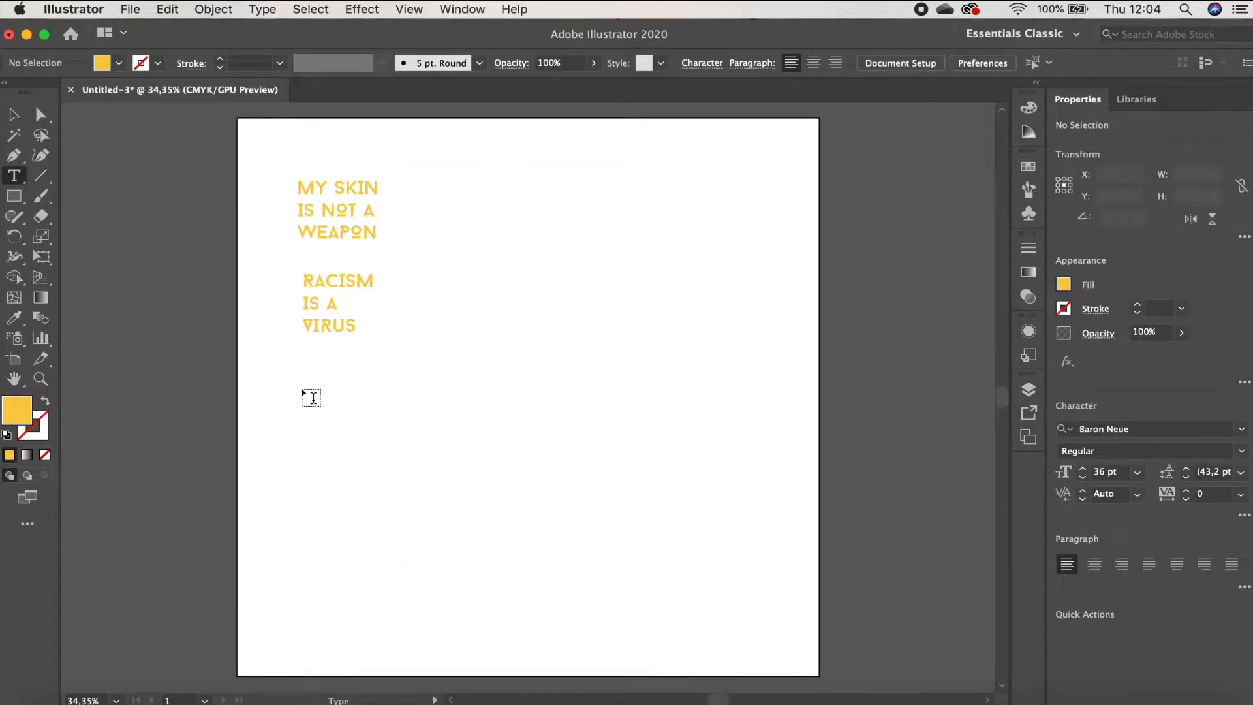
pyautogui.click(298, 365)
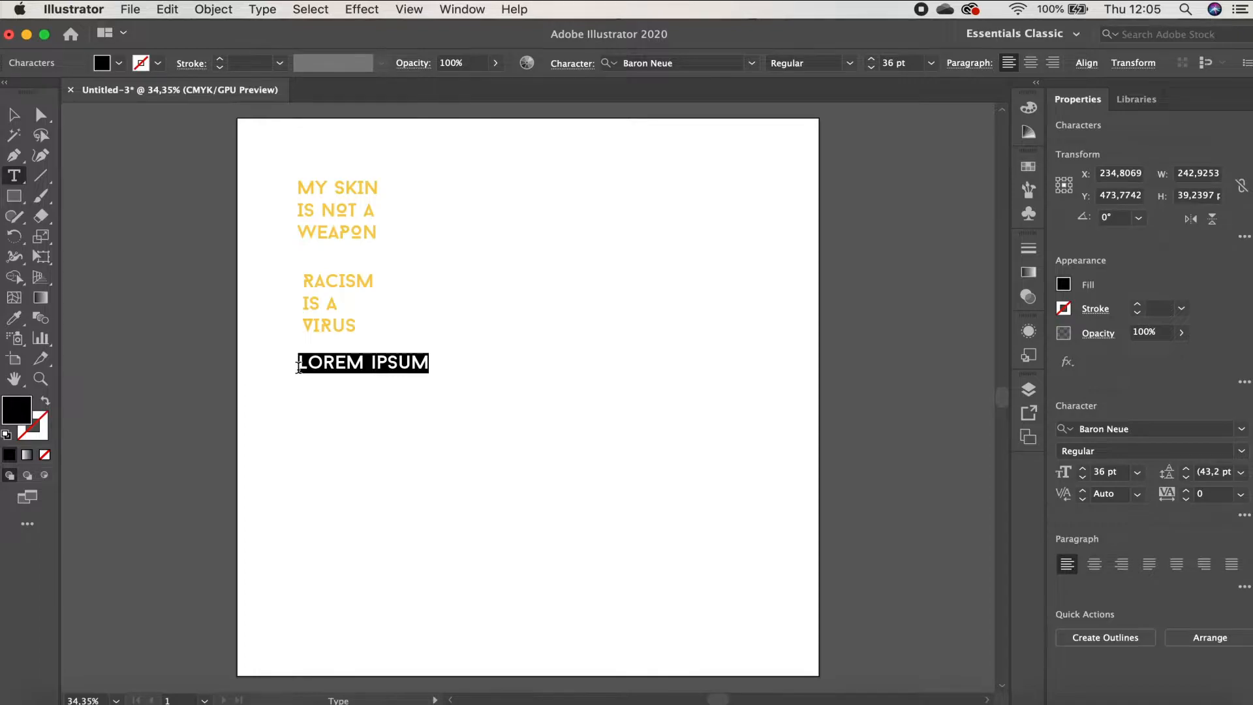
pyautogui.press('BackSpace')
pyautogui.write('I HAVE')
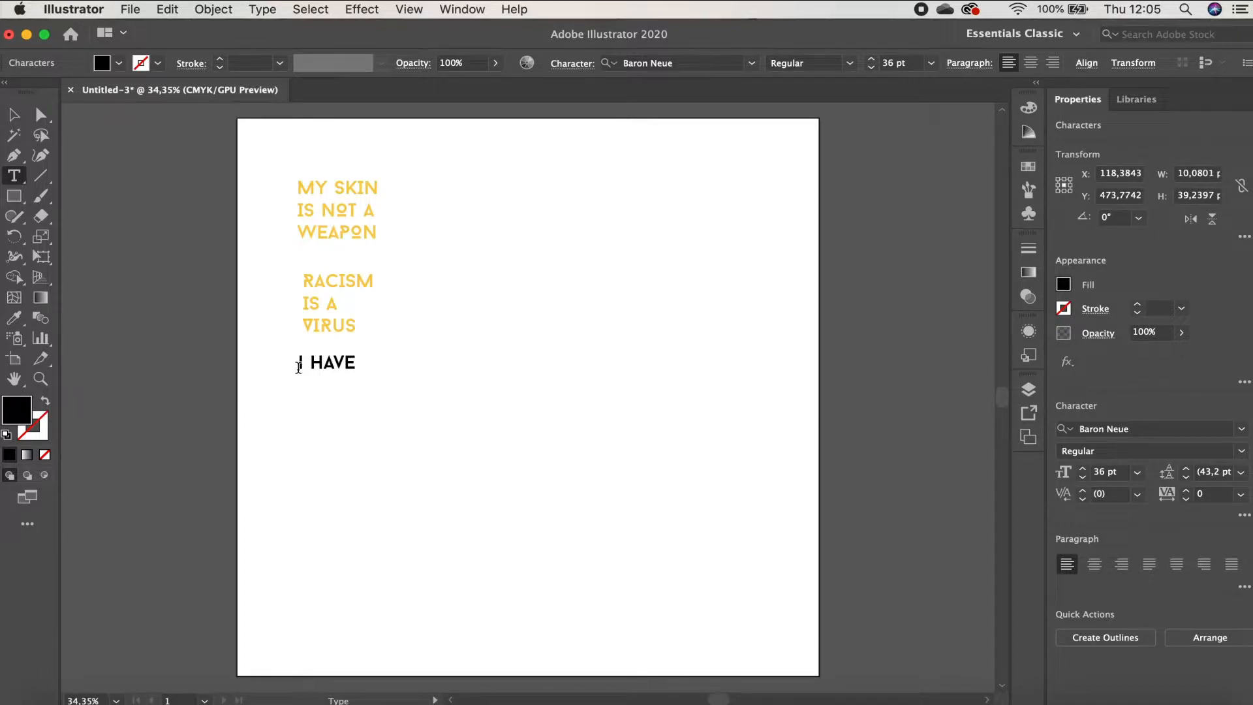
pyautogui.press('BackSpace')
pyautogui.press('BackSpace')
pyautogui.write('VE MELANIN')
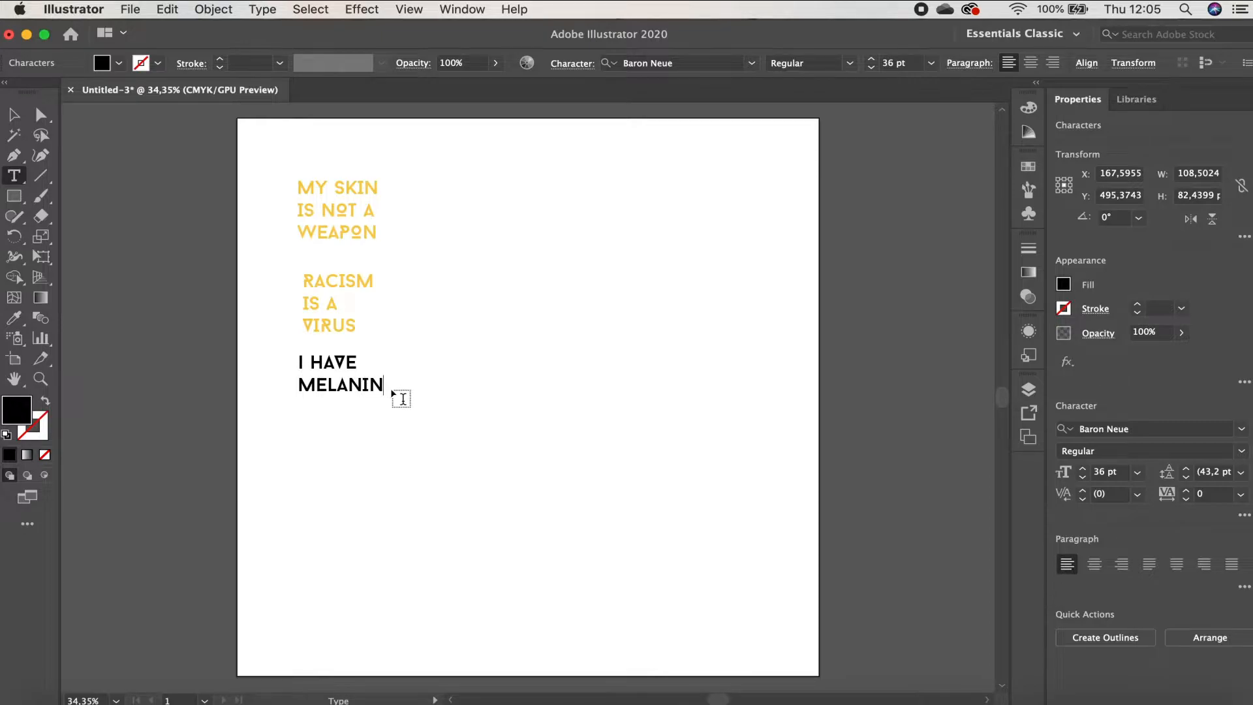
pyautogui.moveTo(383, 383); pyautogui.dragTo(285, 357)
pyautogui.press('super+z')
pyautogui.write('V')
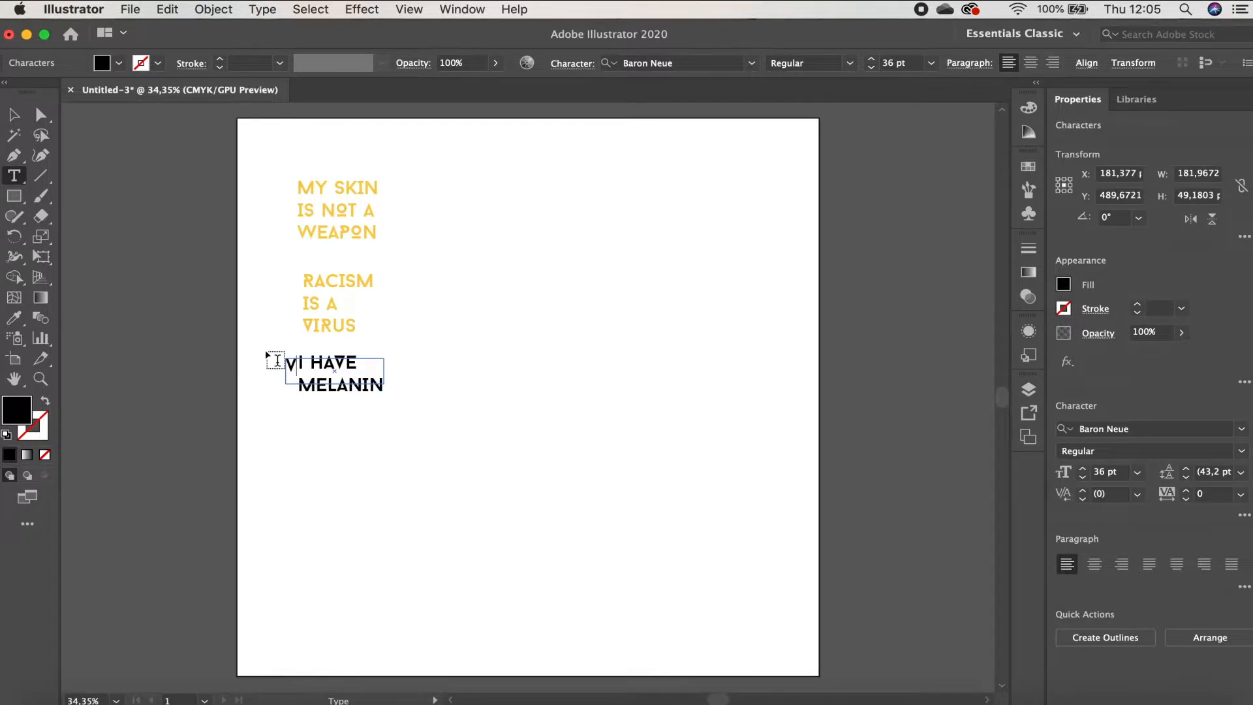
pyautogui.click(13, 114)
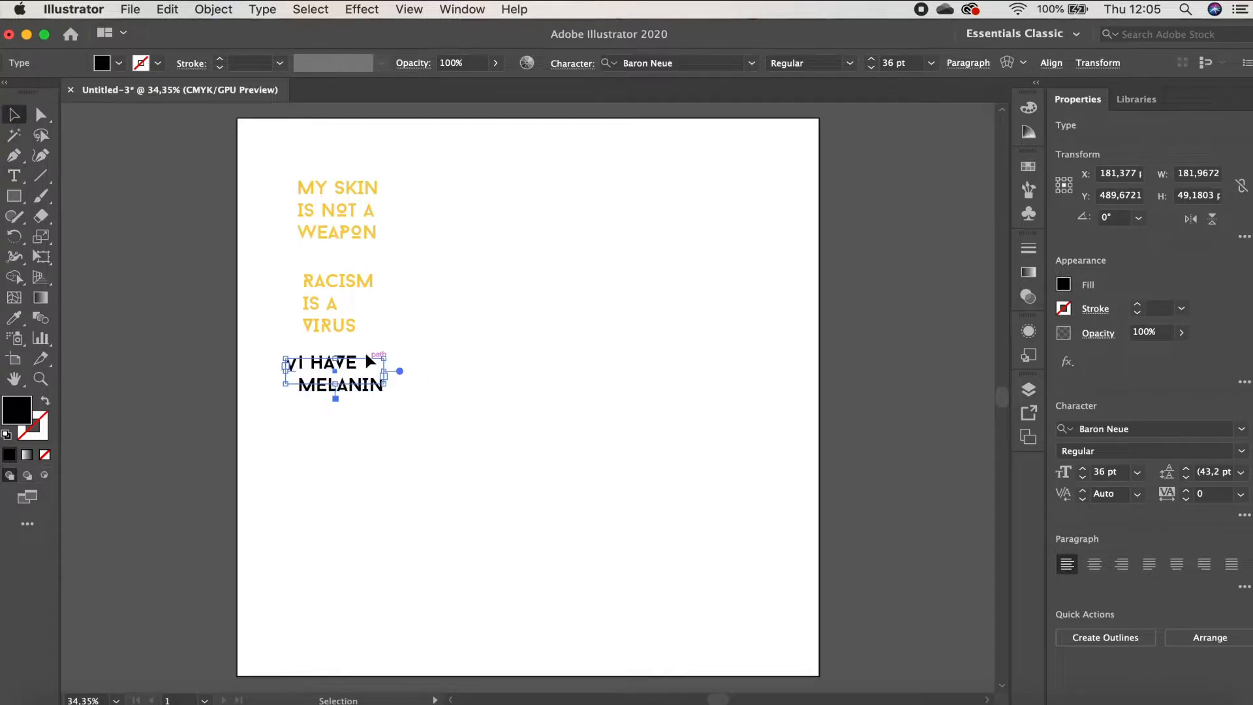
pyautogui.press('Delete')
# Step: Set the fill colour of the "I HAVE MELANIN" text to #f9cb46 and deselect it
pyautogui.click(364, 383)
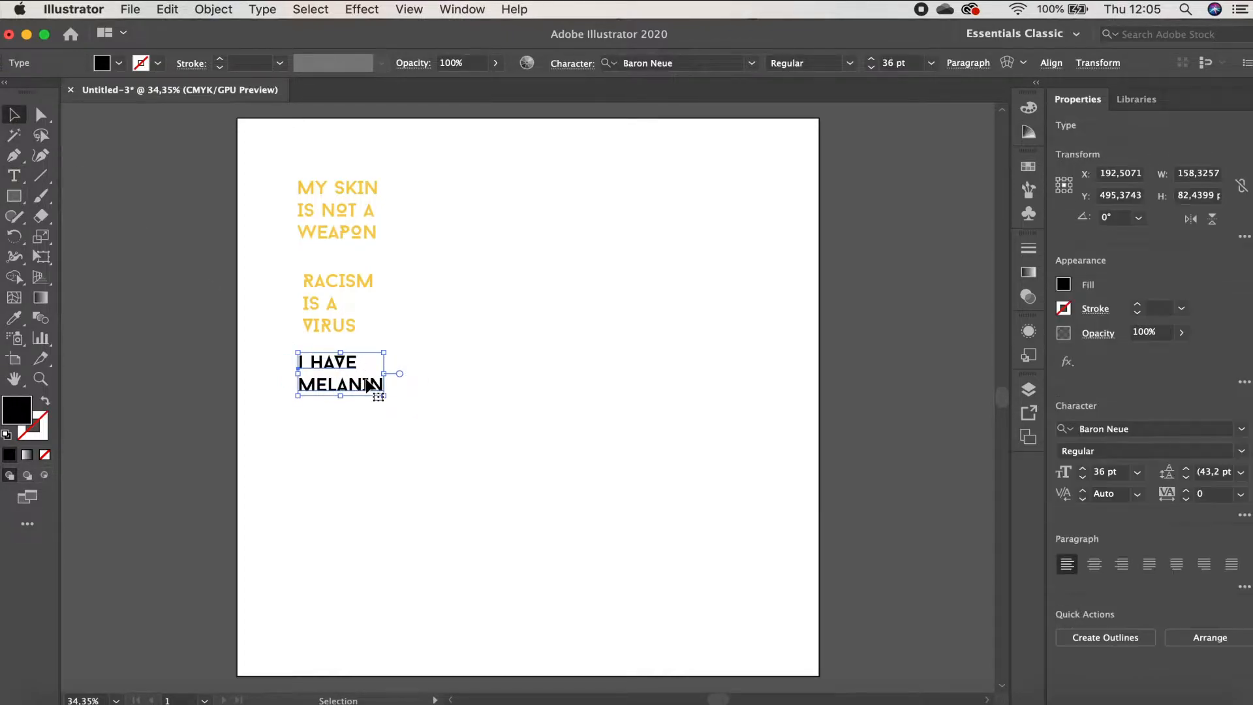
pyautogui.press('t')
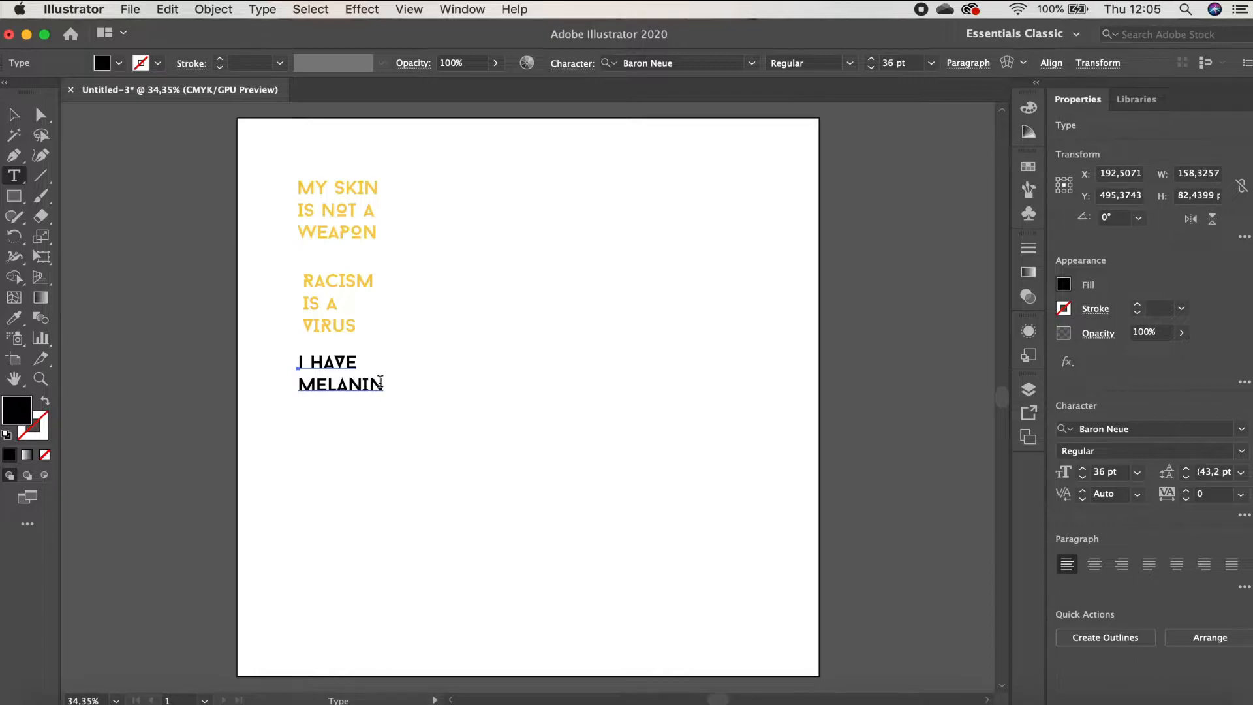
pyautogui.moveTo(385, 390); pyautogui.dragTo(283, 331)
pyautogui.doubleClick(11, 417)
pyautogui.write('f9cb46')
pyautogui.click(798, 252)
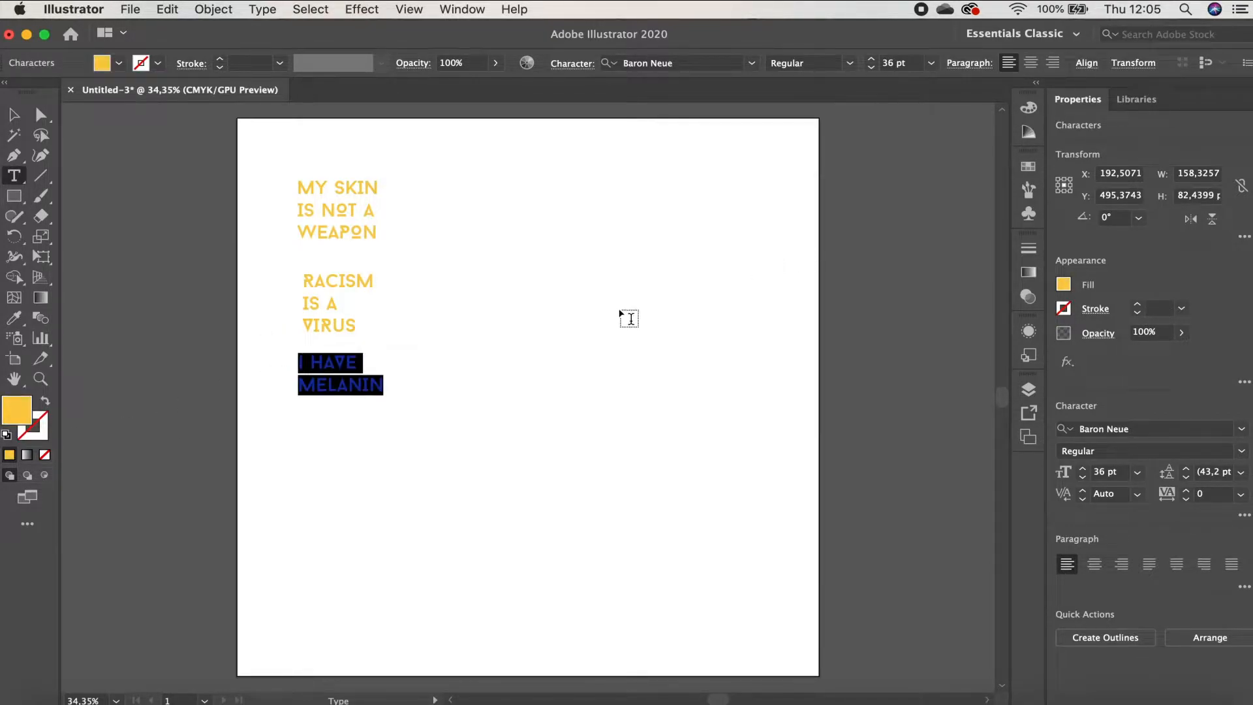
pyautogui.click(14, 117)
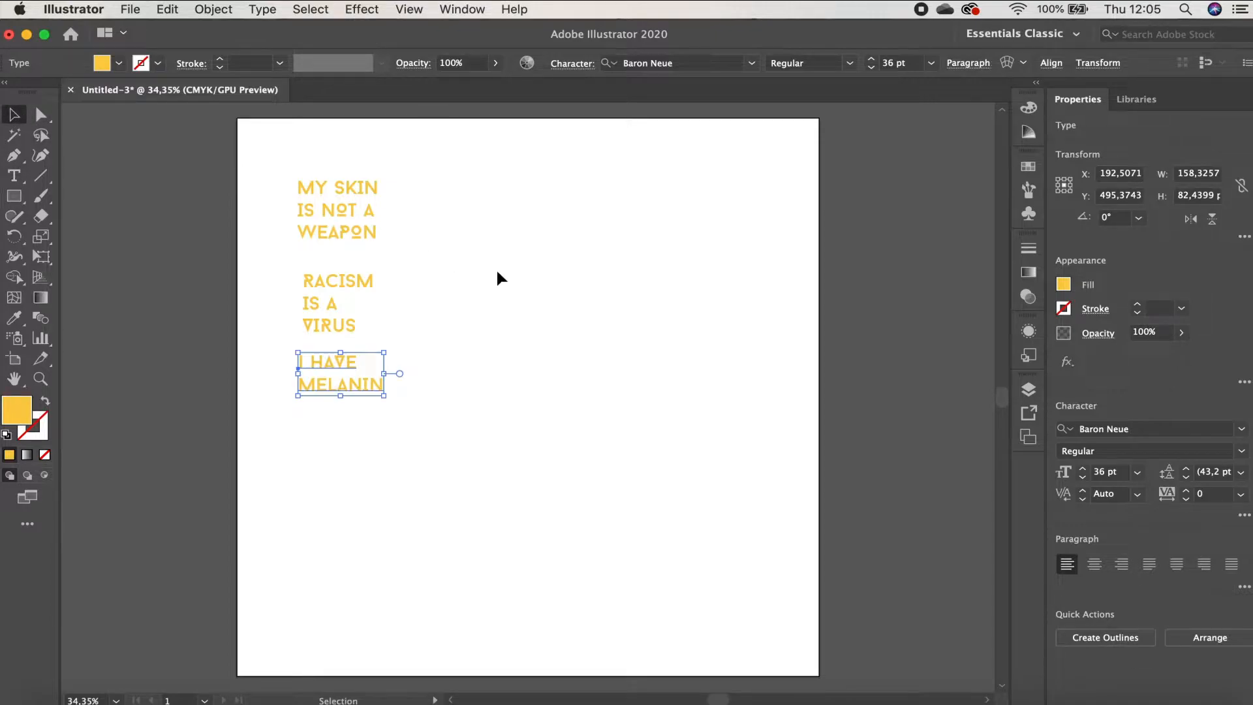
pyautogui.click(498, 272)
# Step: Draw a yellow square about 193 px wide beside the texts and move it slightly down and to the right
pyautogui.press('m')
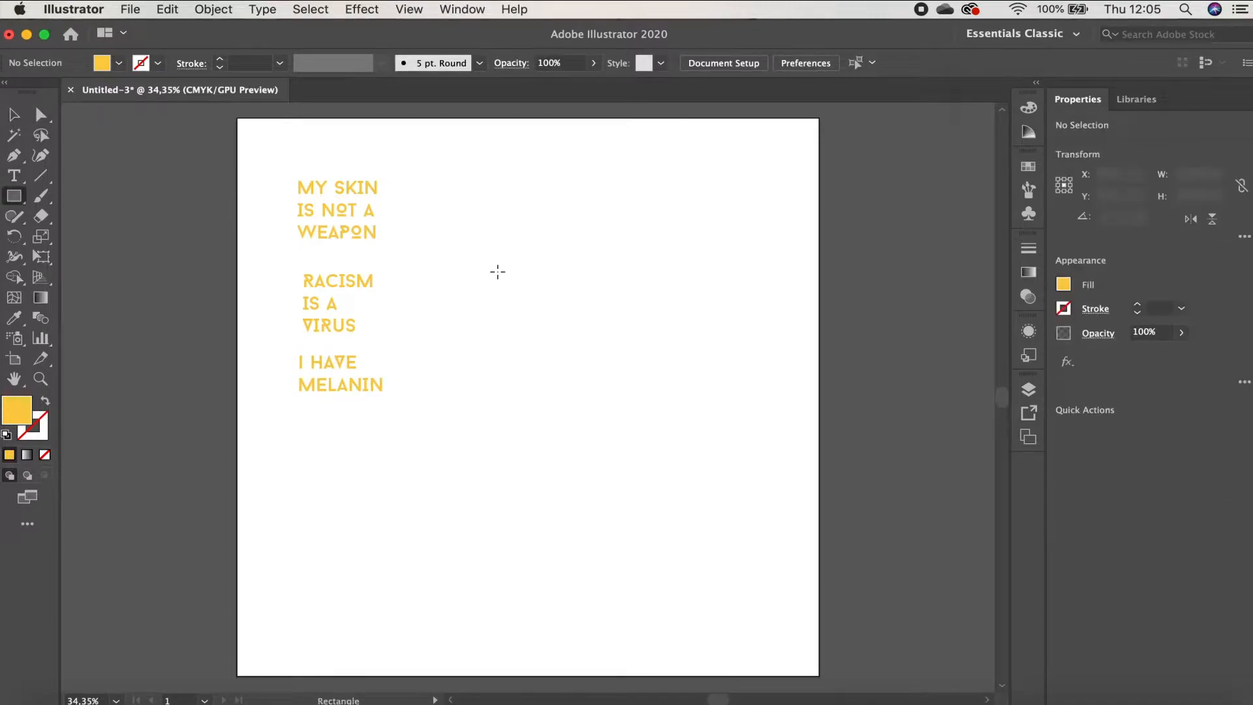
pyautogui.moveTo(483, 271); pyautogui.dragTo(588, 371)
pyautogui.click(15, 114)
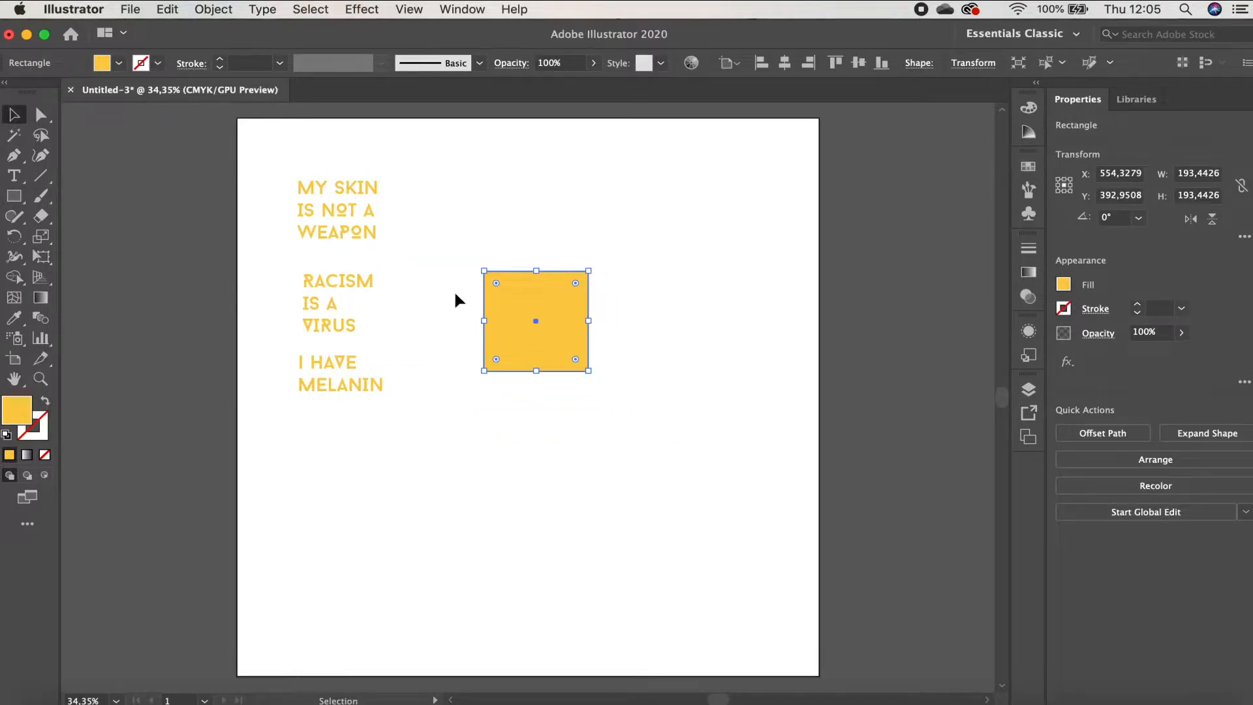
pyautogui.click(724, 431)
pyautogui.moveTo(557, 310); pyautogui.dragTo(585, 357)
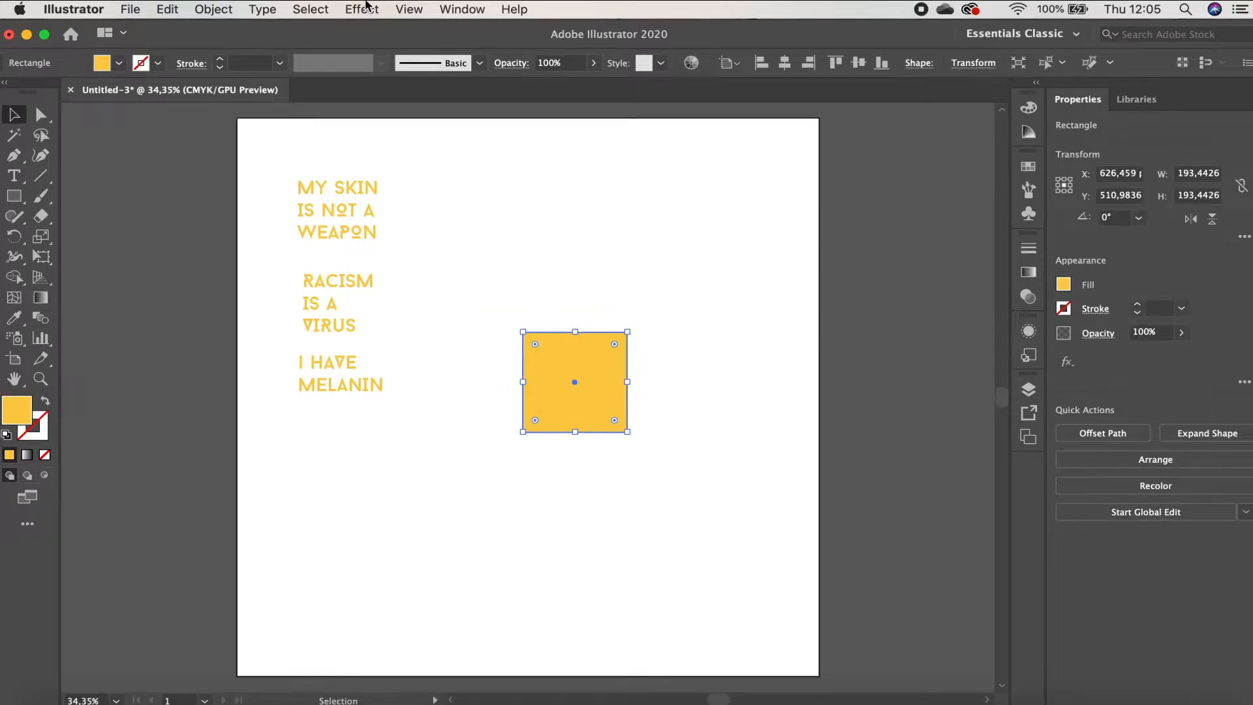
# Step: Apply a 3D Extrude & Bevel effect to the yellow square with an extrude depth of 225 pt
pyautogui.click(365, 9)
pyautogui.moveTo(417, 121)
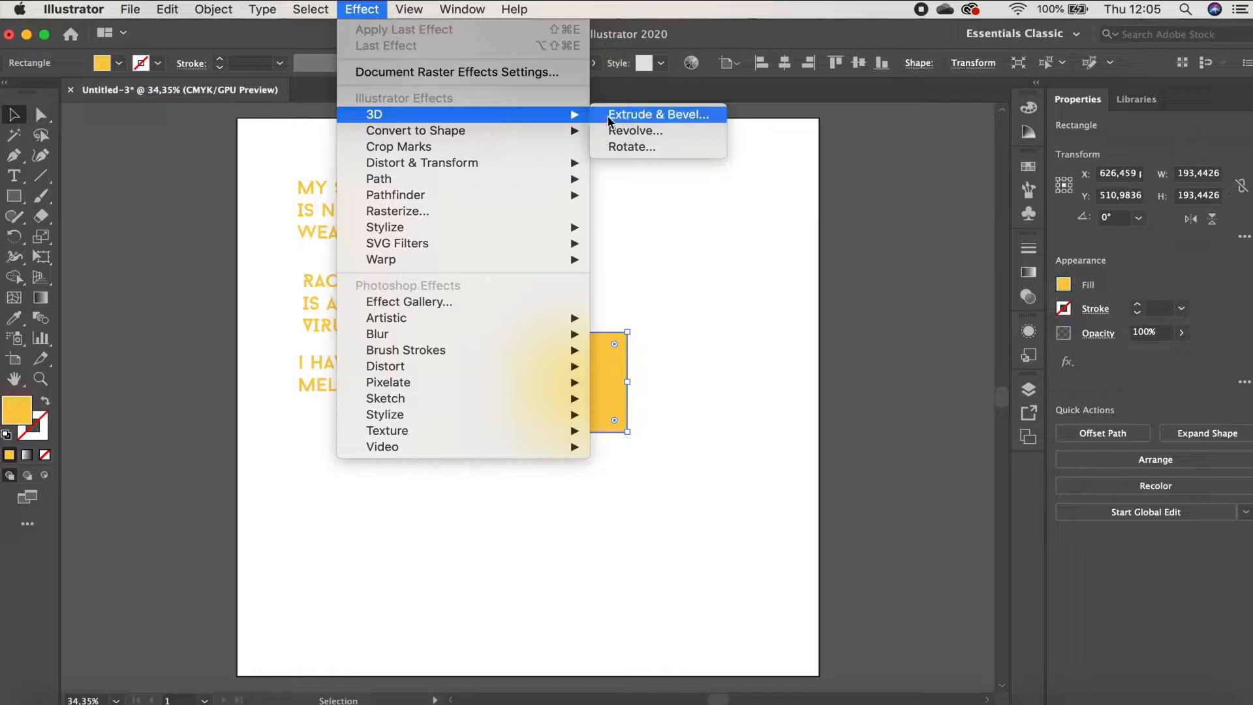
pyautogui.click(628, 116)
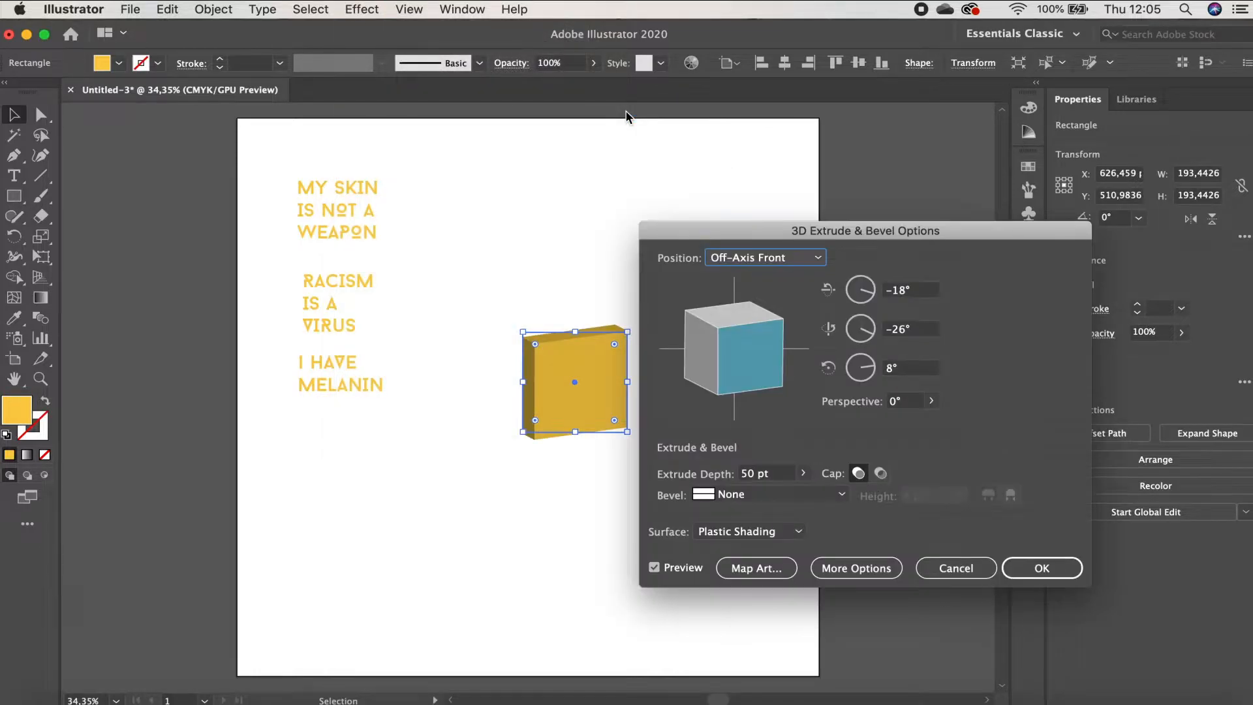
pyautogui.click(803, 472)
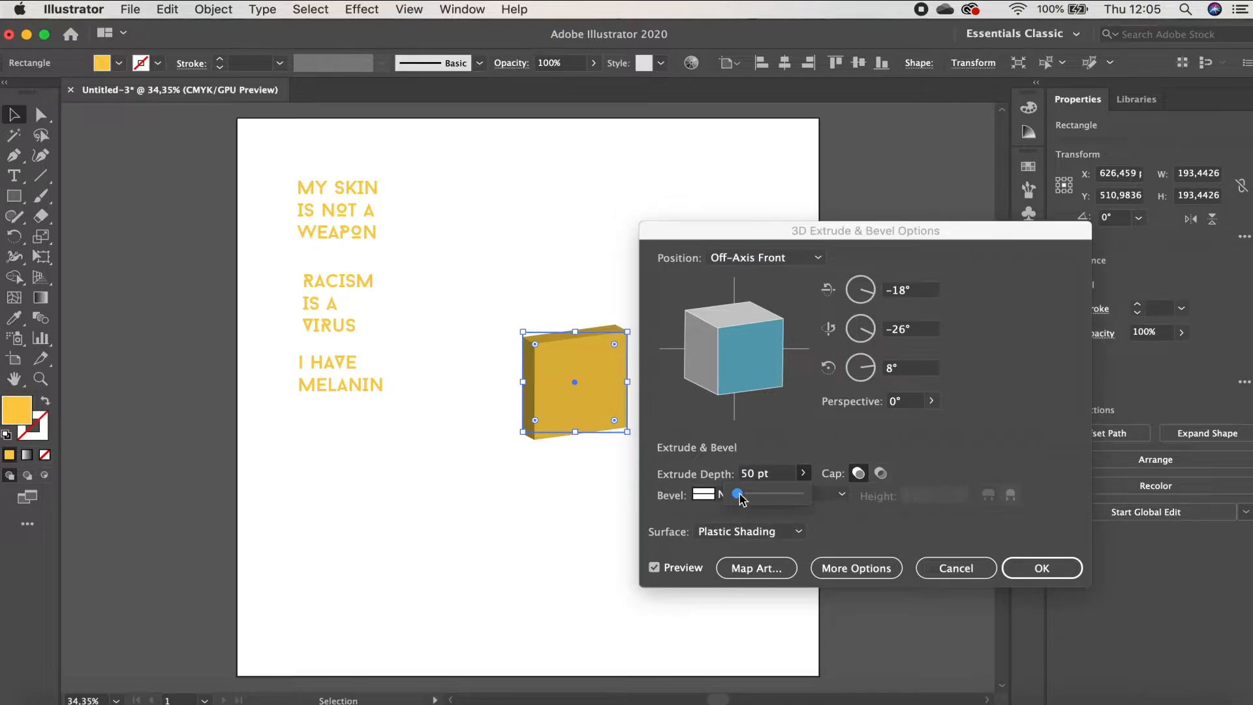
pyautogui.moveTo(738, 496); pyautogui.dragTo(744, 494)
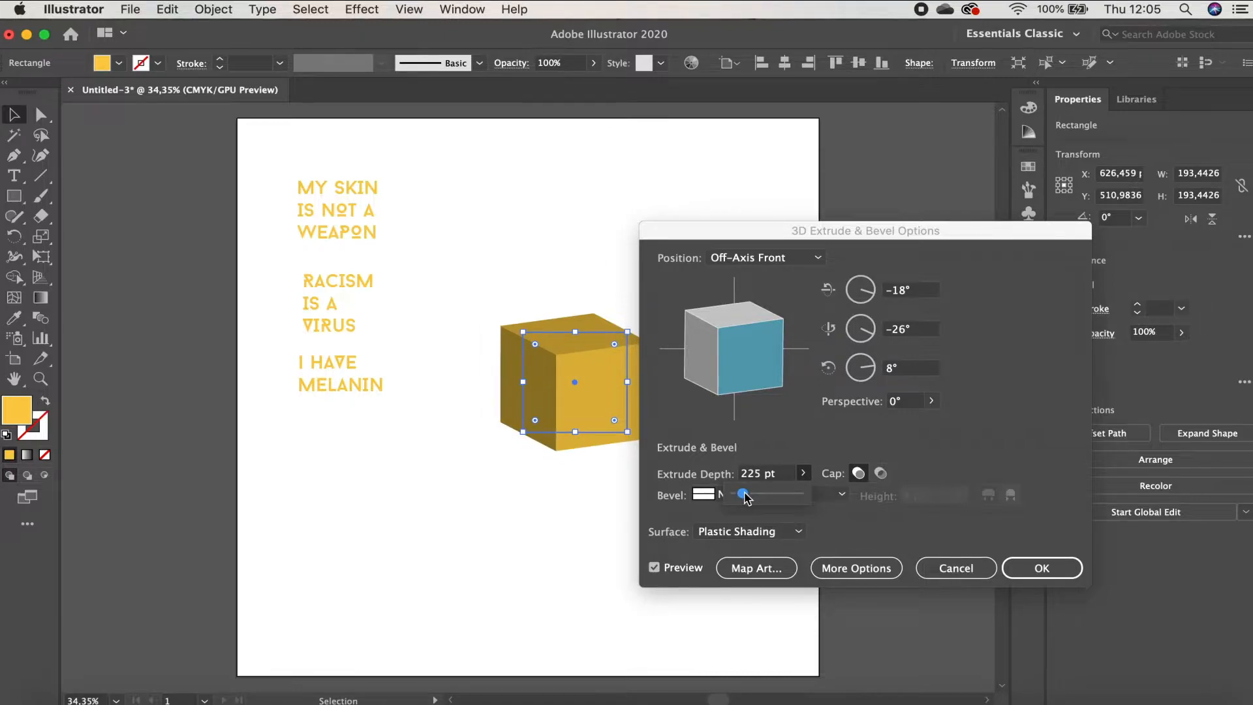
# Step: Rotate the extruded cube to 34°, -38° and 4° and set its perspective to 75°
pyautogui.moveTo(757, 363)
pyautogui.mouseDown()
pyautogui.moveTo(753, 326)
pyautogui.moveTo(773, 351)
pyautogui.mouseUp()
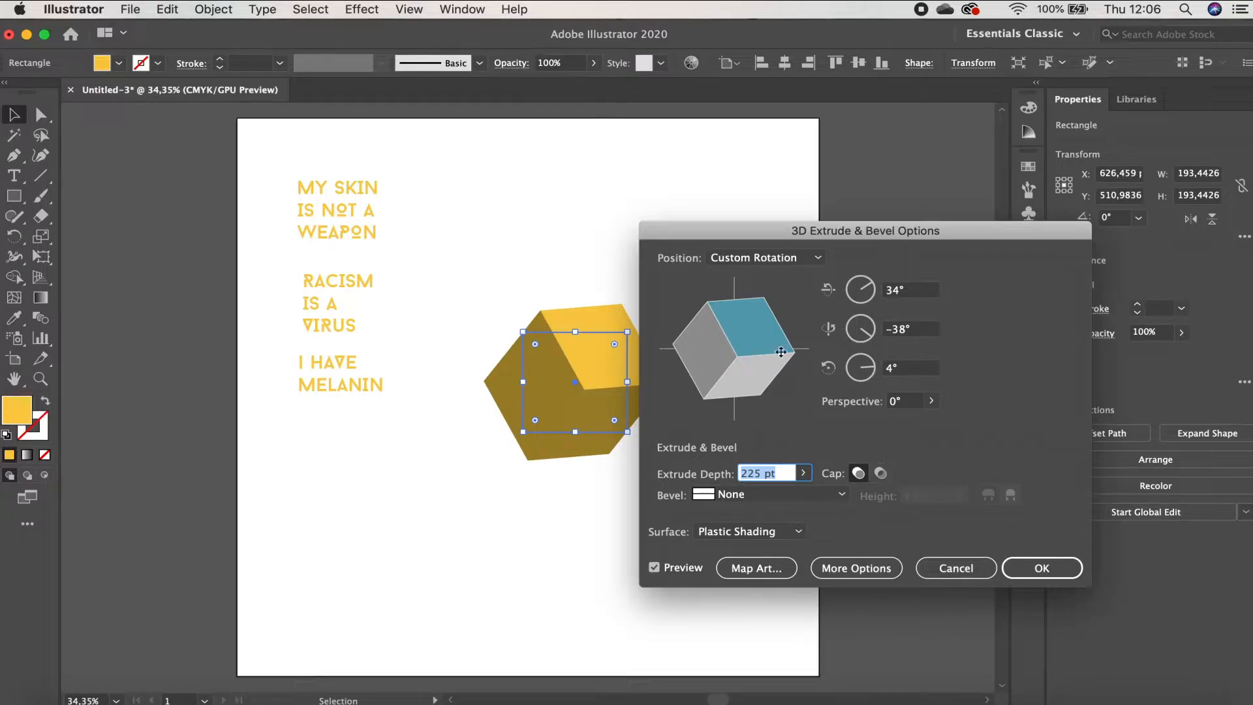
pyautogui.click(931, 401)
pyautogui.moveTo(868, 427); pyautogui.dragTo(898, 424)
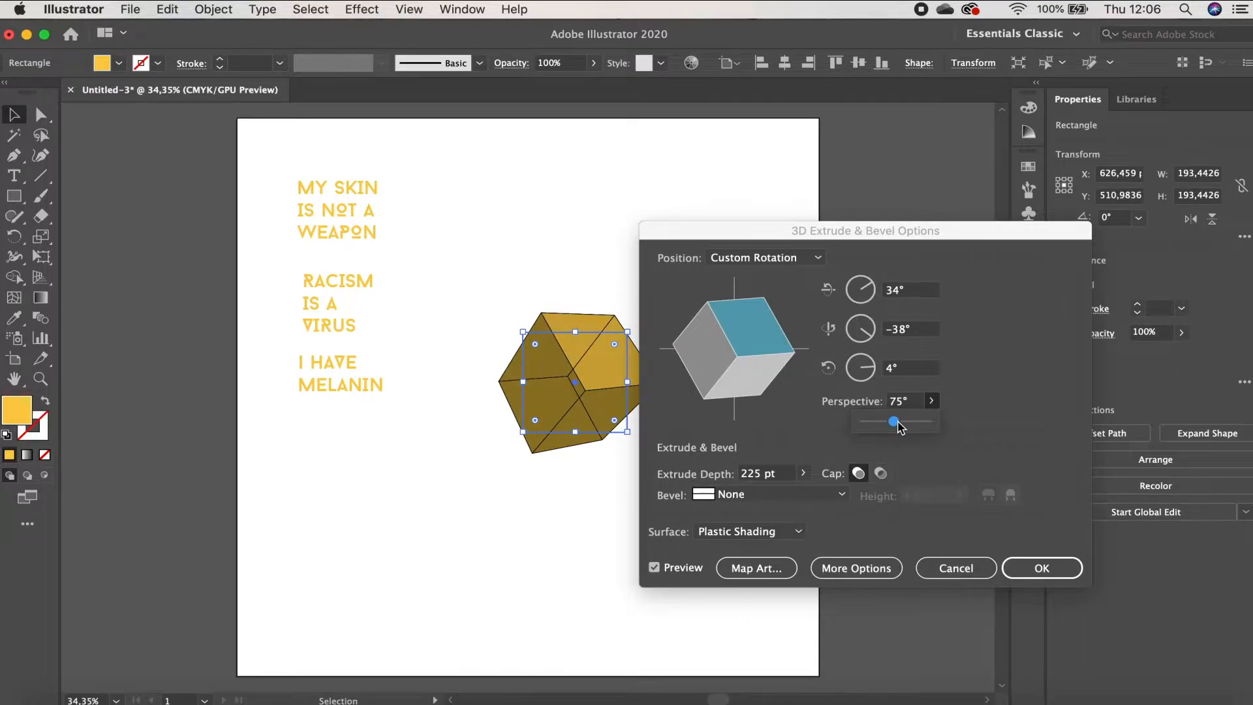
pyautogui.click(1001, 421)
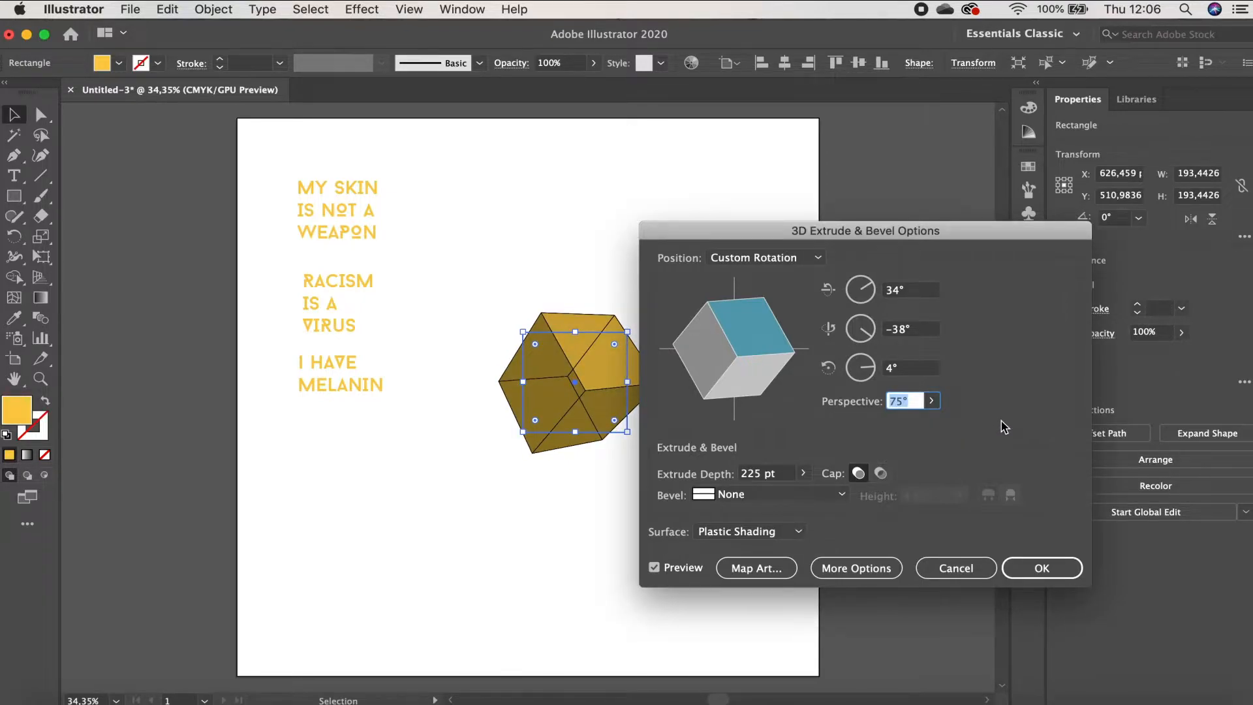
# Step: Confirm the cube's 3D Extrude & Bevel settings, deselect the cube and select it again
pyautogui.click(1037, 565)
pyautogui.click(711, 437)
pyautogui.click(620, 410)
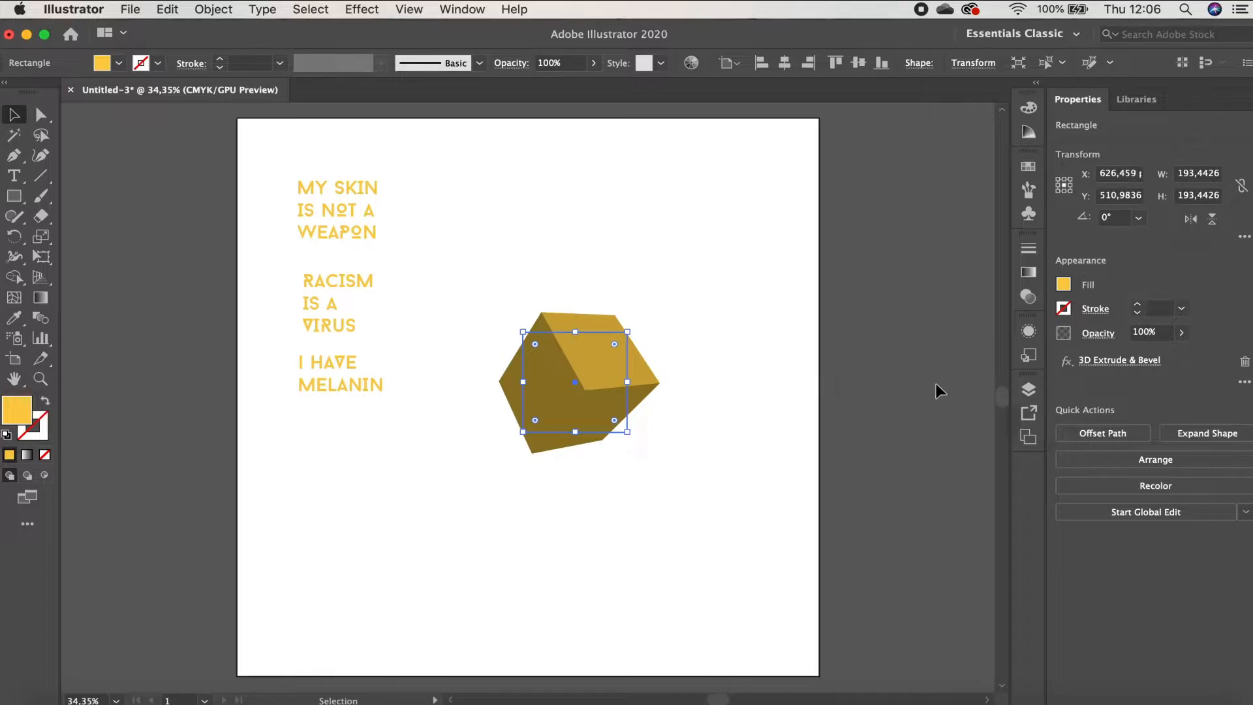
# Step: Edit the cube's 3D Extrude & Bevel effect, rotating it to 51°, -34° and 1° with an extrude depth of 198 pt
pyautogui.click(1028, 331)
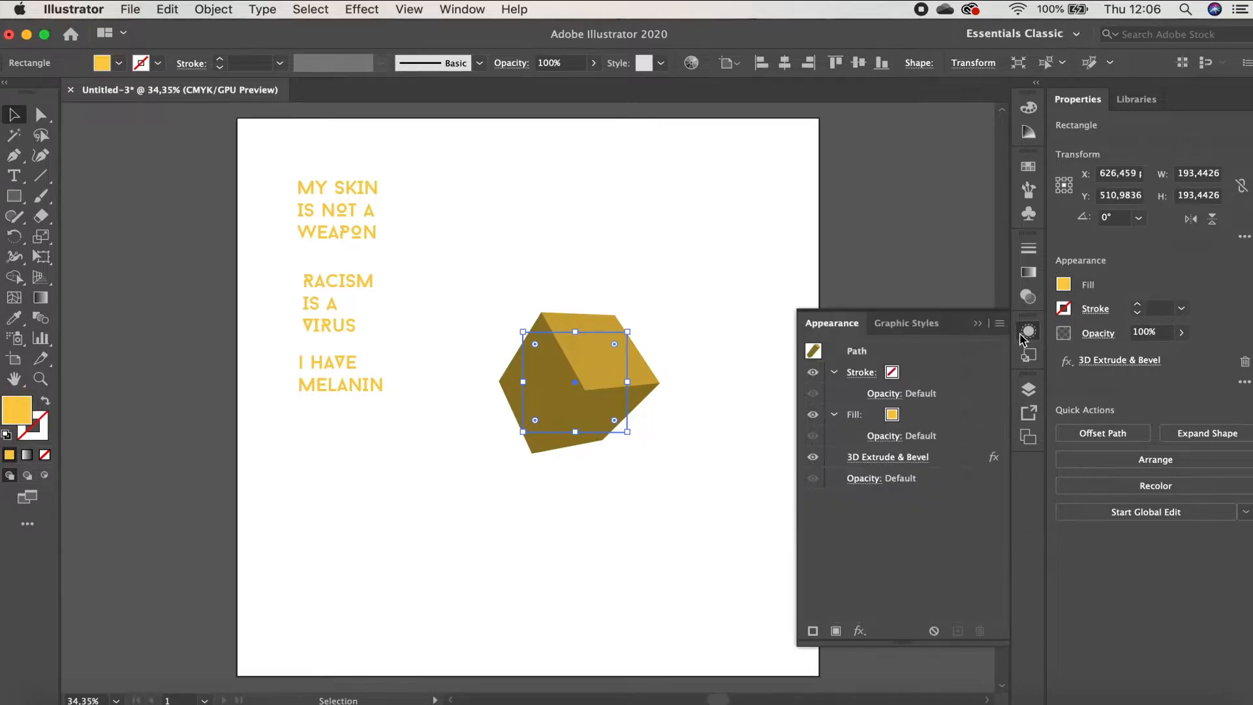
pyautogui.click(868, 458)
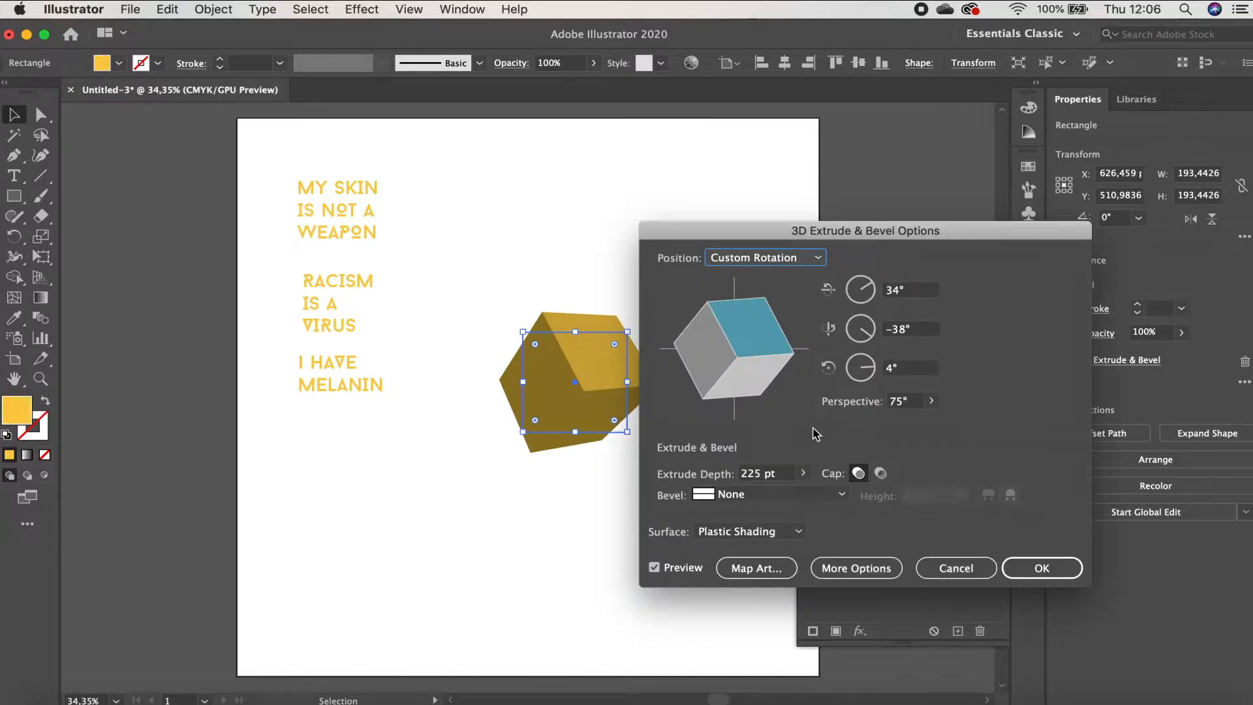
pyautogui.moveTo(770, 377); pyautogui.dragTo(772, 364)
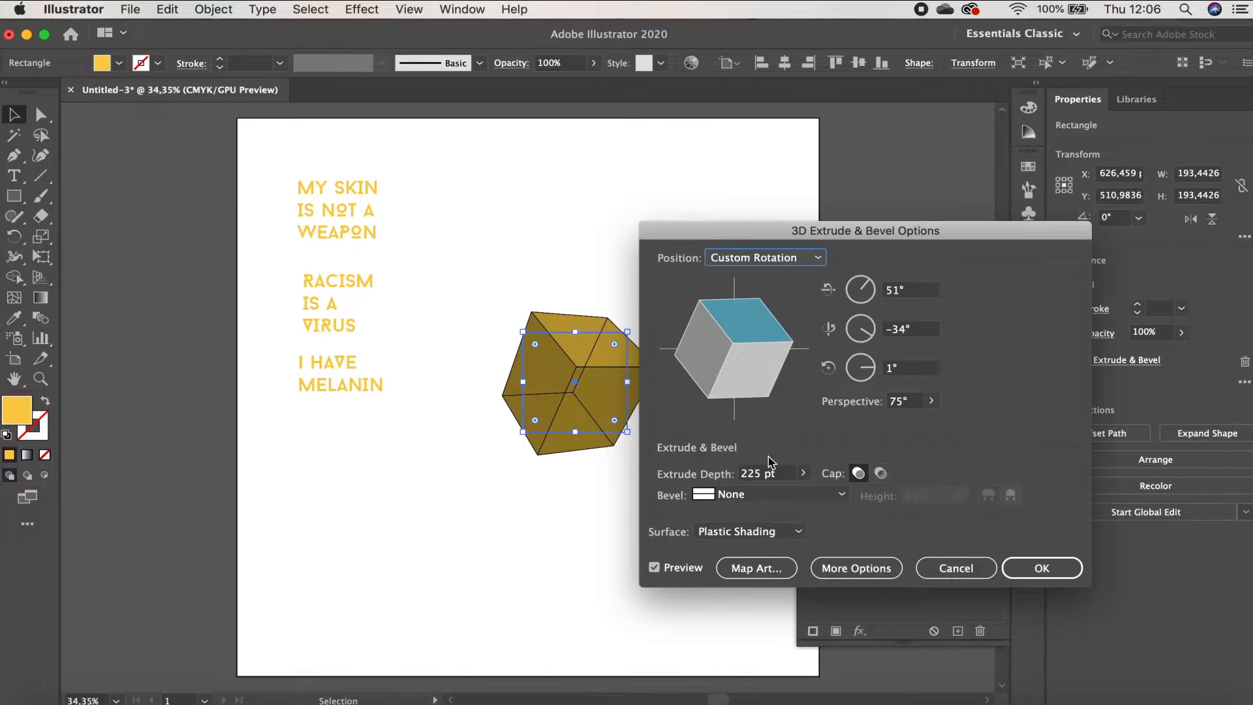
pyautogui.click(803, 472)
pyautogui.moveTo(747, 499); pyautogui.dragTo(747, 499)
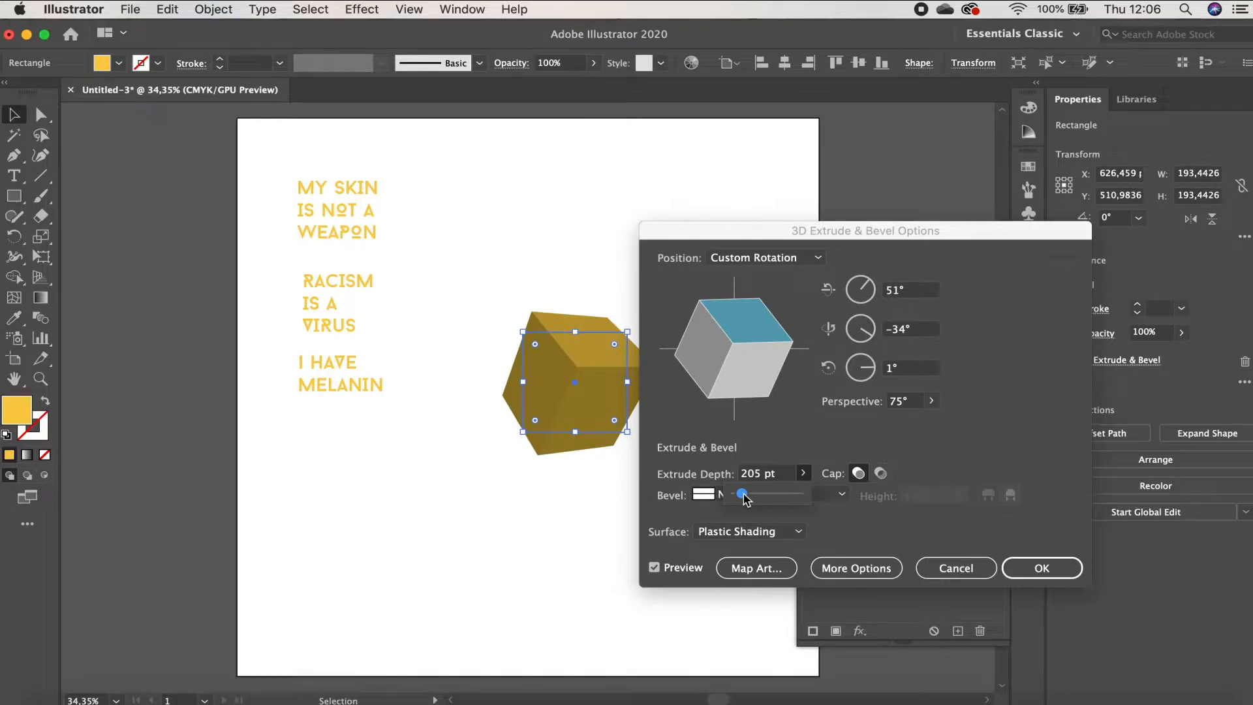
pyautogui.moveTo(746, 499); pyautogui.dragTo(746, 500)
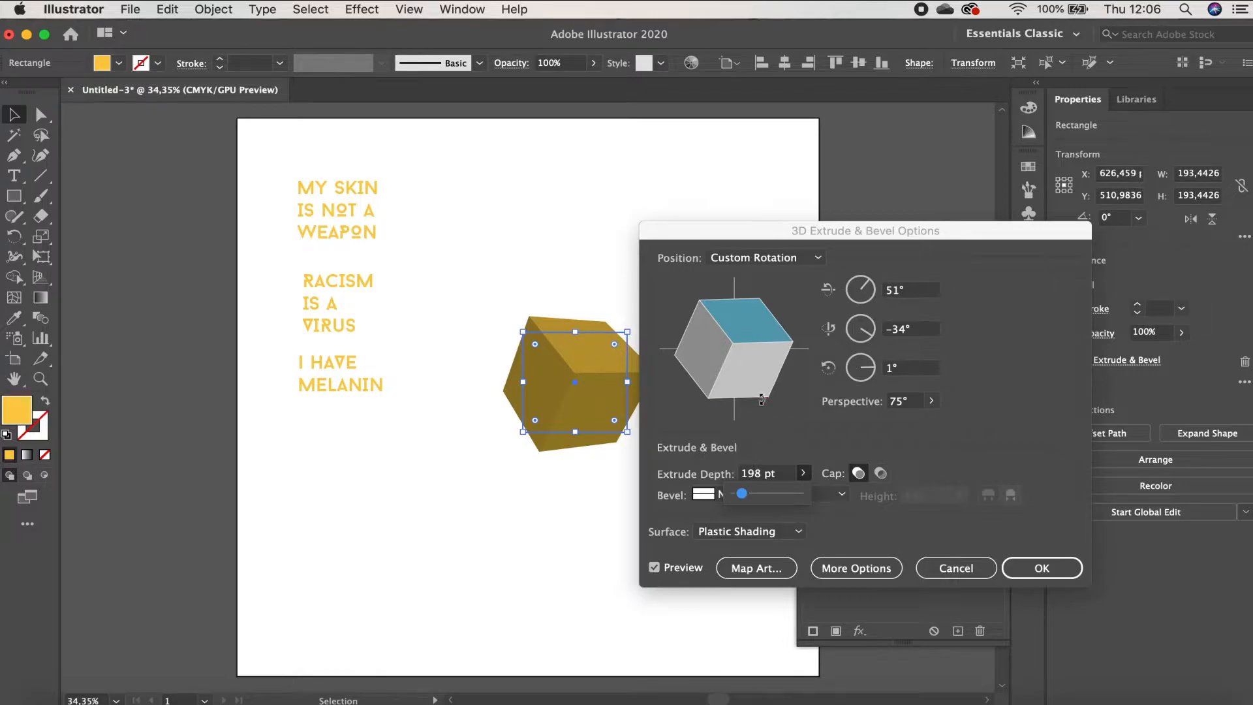
# Step: Rotate the extruded cube to 42°, -32° and 2°, apply the effect and deselect the cube
pyautogui.moveTo(777, 343); pyautogui.dragTo(759, 350)
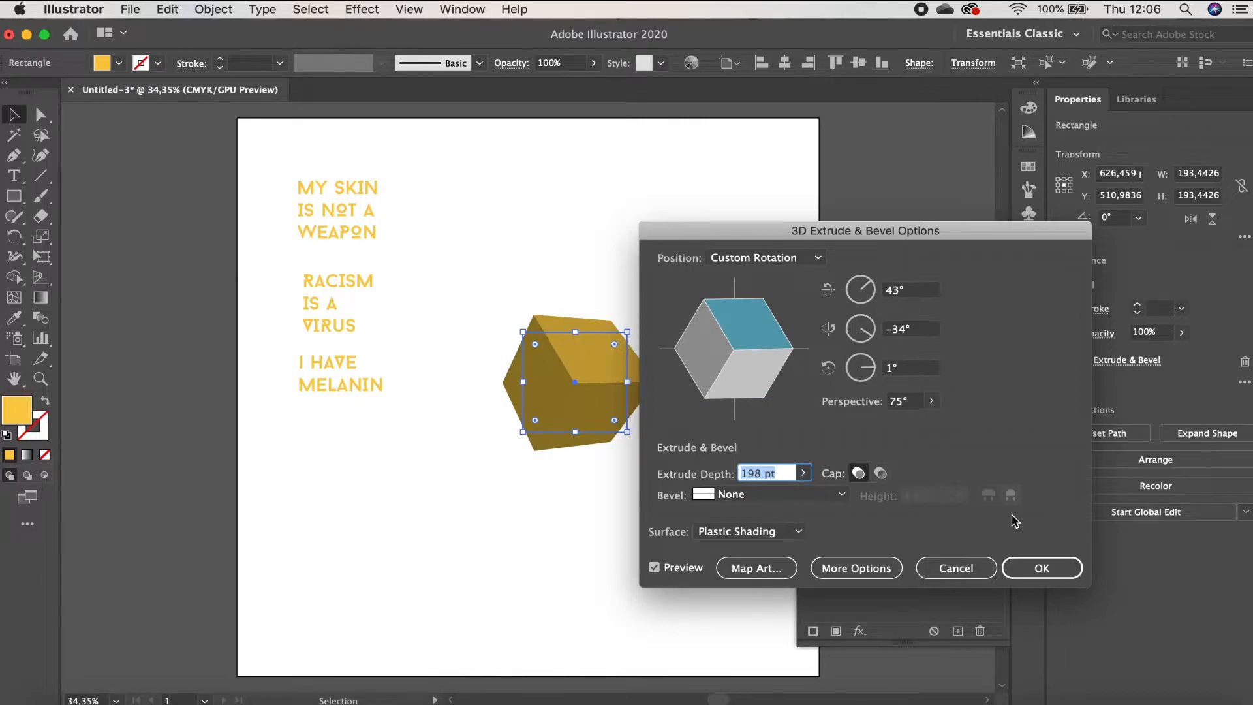
pyautogui.moveTo(763, 333); pyautogui.dragTo(763, 333)
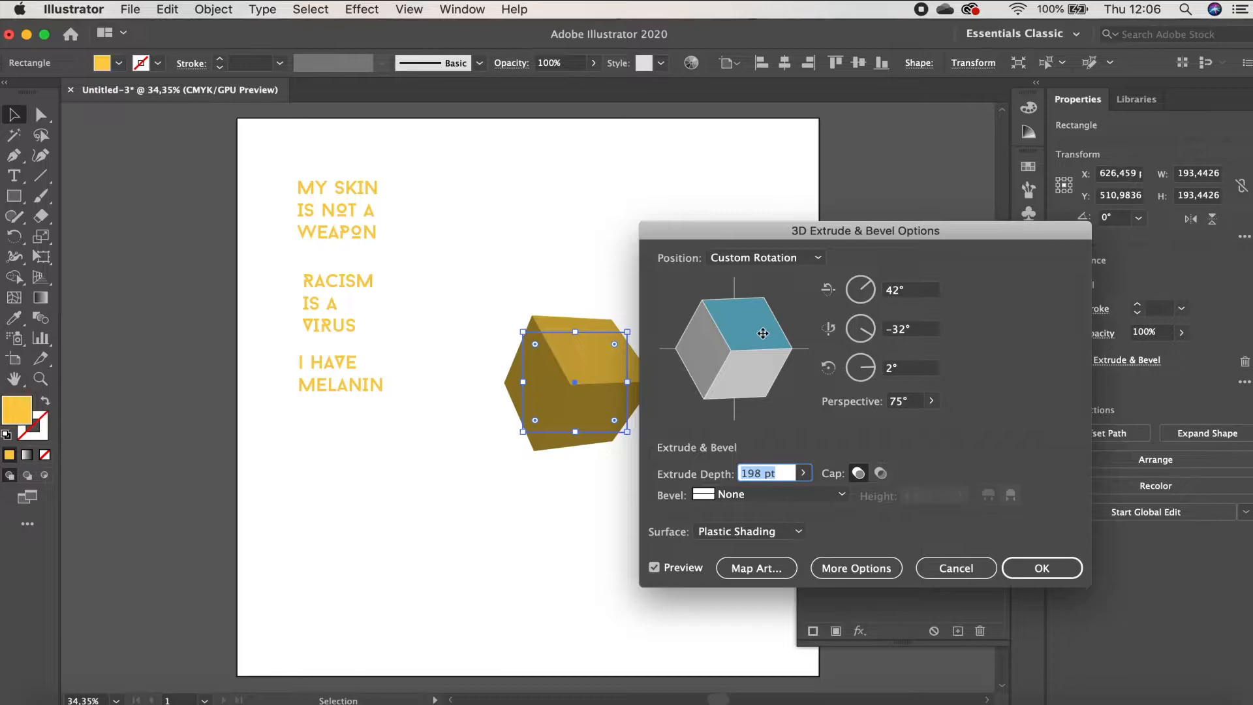
pyautogui.click(1040, 567)
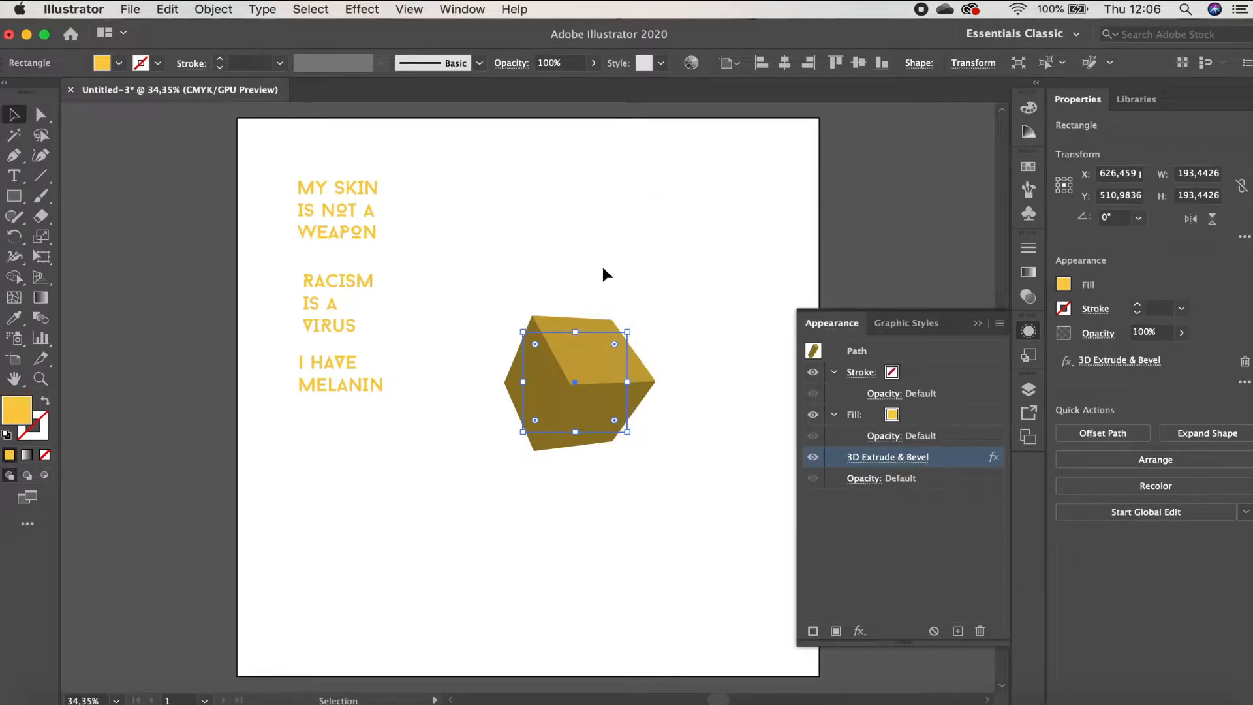
pyautogui.click(605, 275)
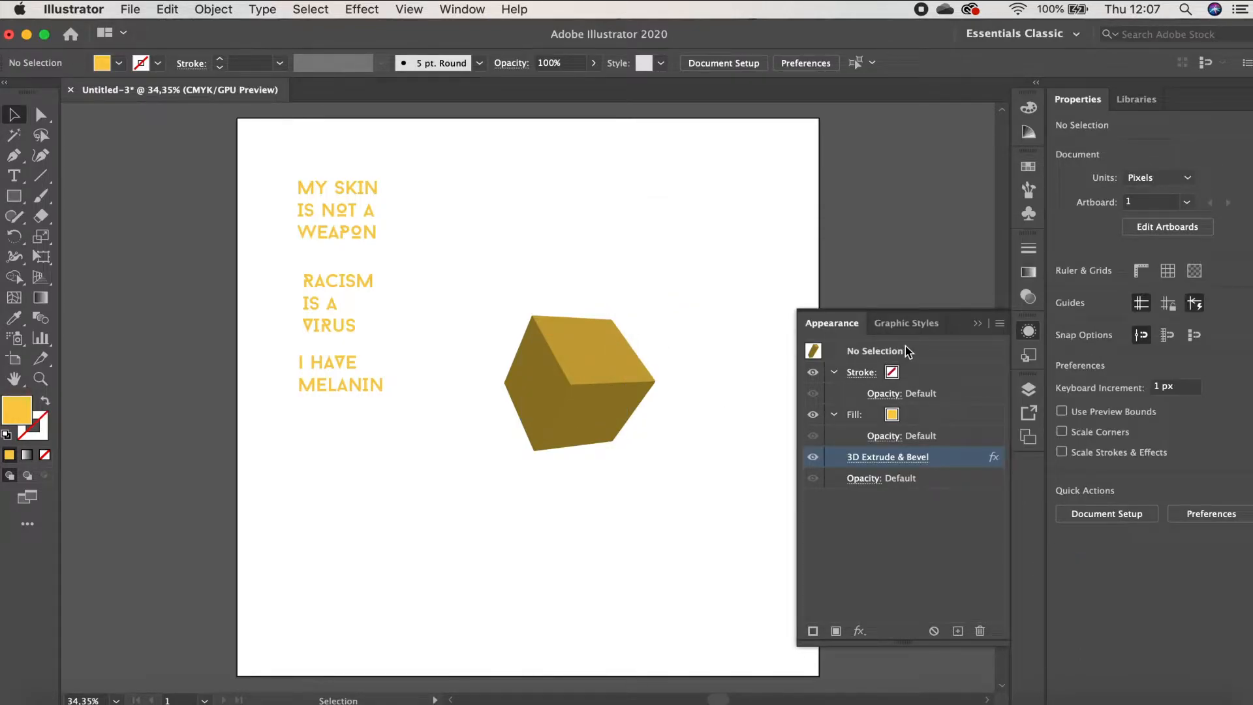
pyautogui.click(978, 323)
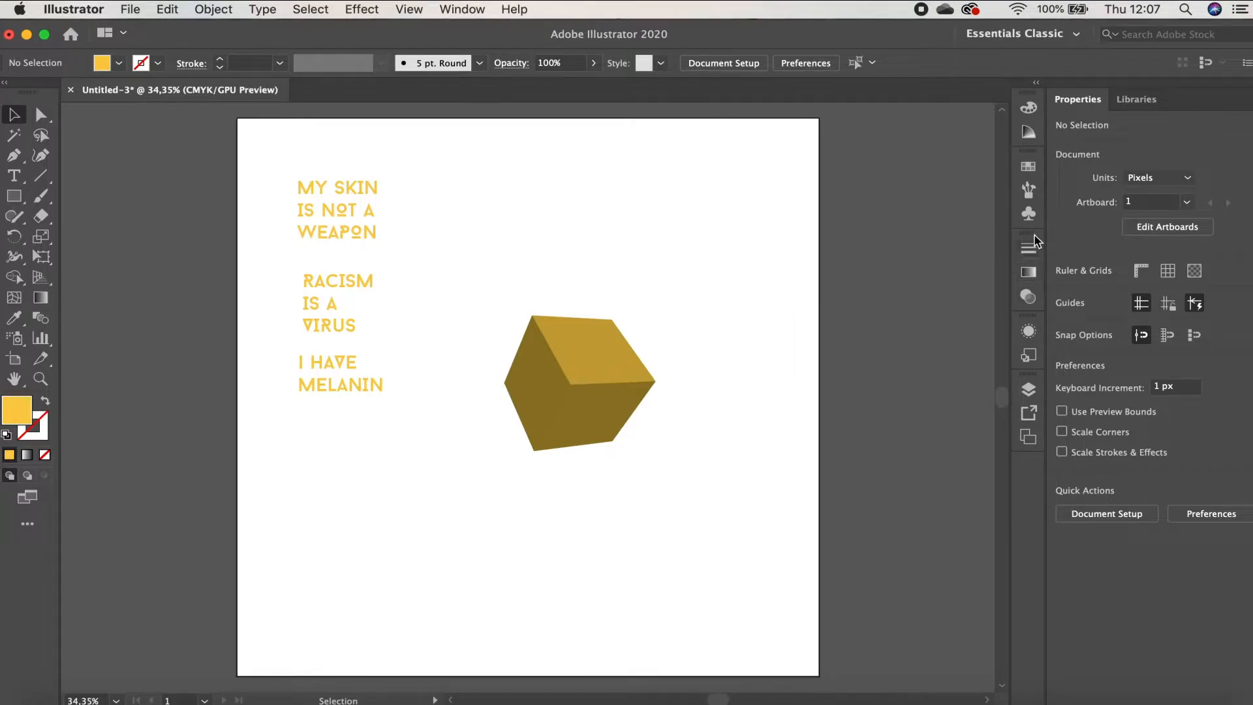
# Step: Save the "MY SKIN IS NOT A WEAPON" text as a dynamic symbol with the default options
pyautogui.click(1030, 216)
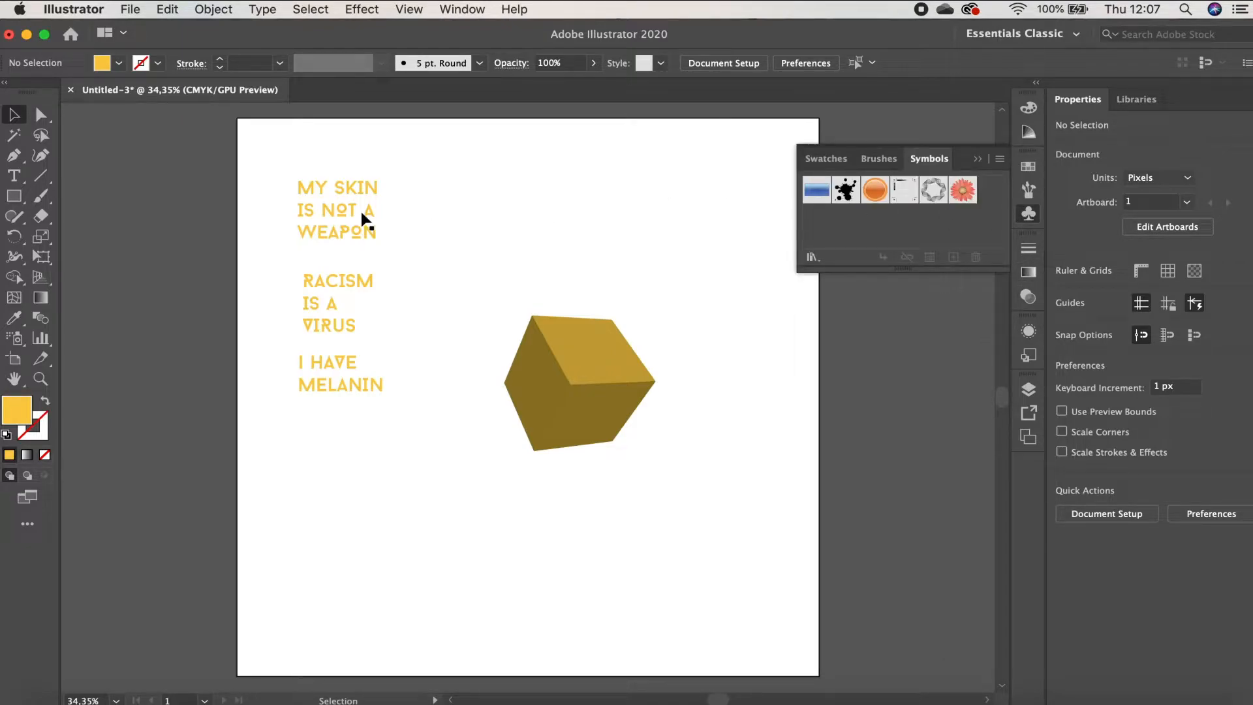
pyautogui.moveTo(332, 202); pyautogui.dragTo(840, 232)
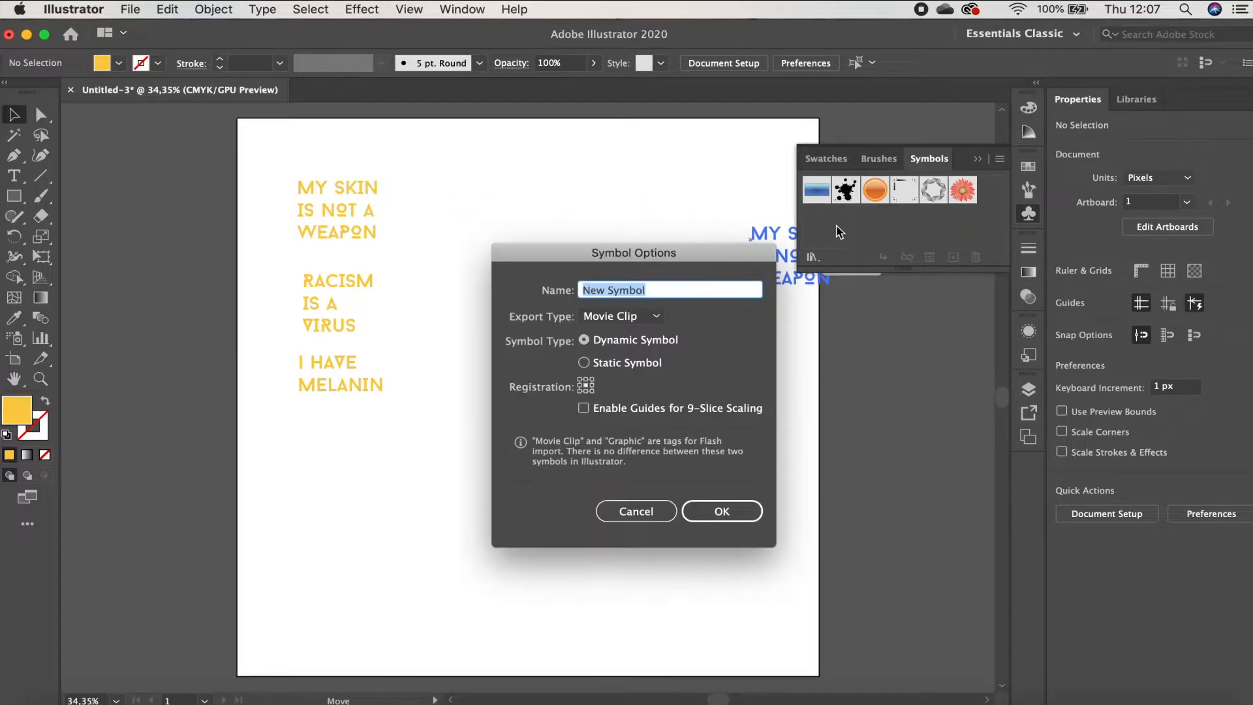
pyautogui.click(722, 510)
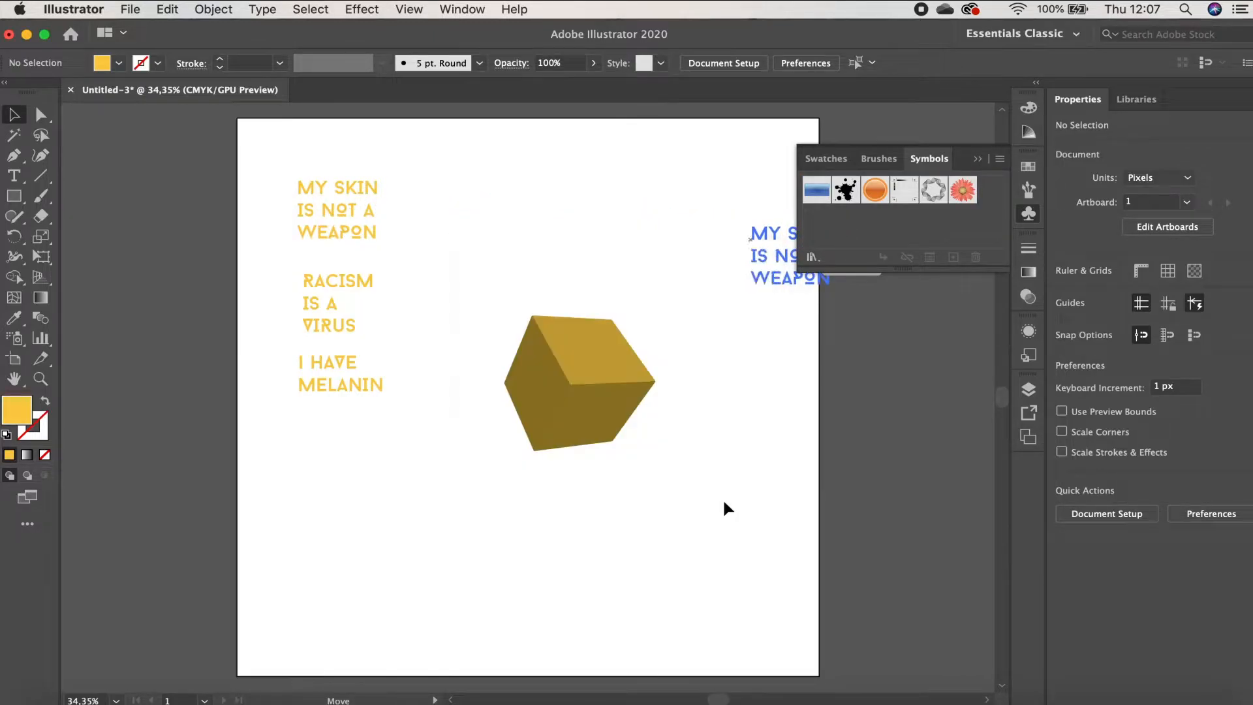
# Step: Save the "RACISM IS A VIRUS" text as a dynamic symbol with the default options
pyautogui.click(351, 276)
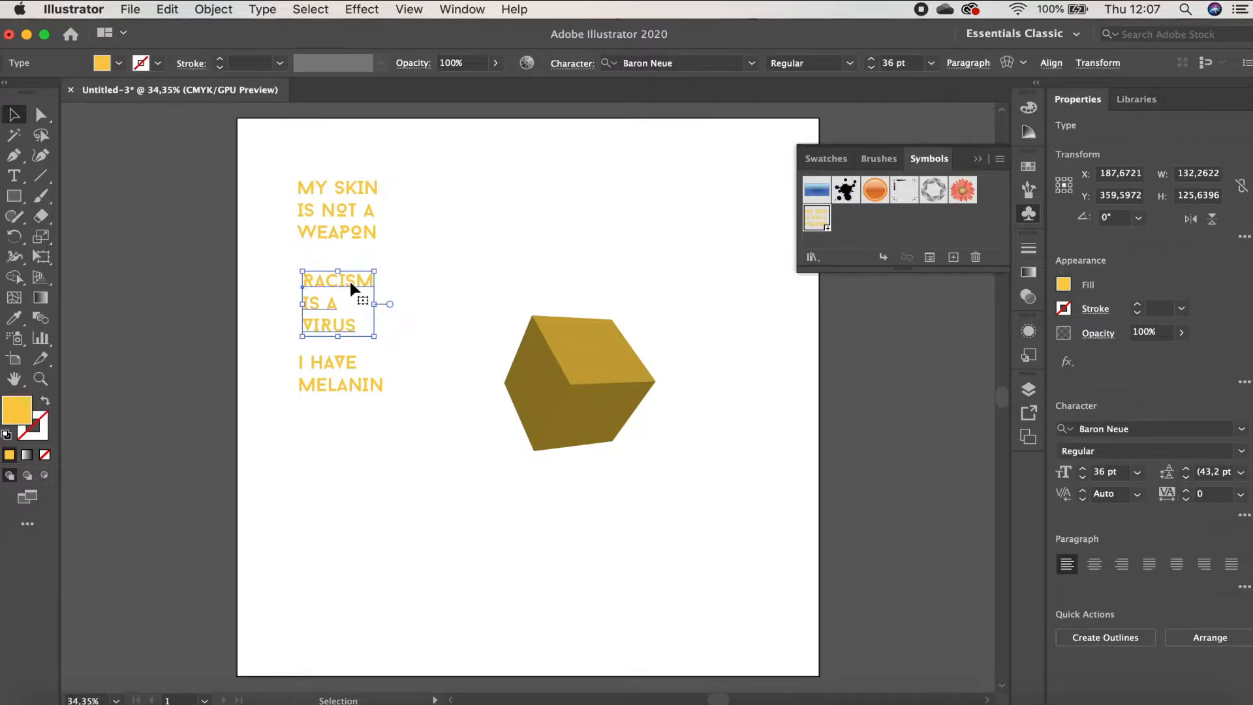
pyautogui.moveTo(343, 275); pyautogui.dragTo(849, 236)
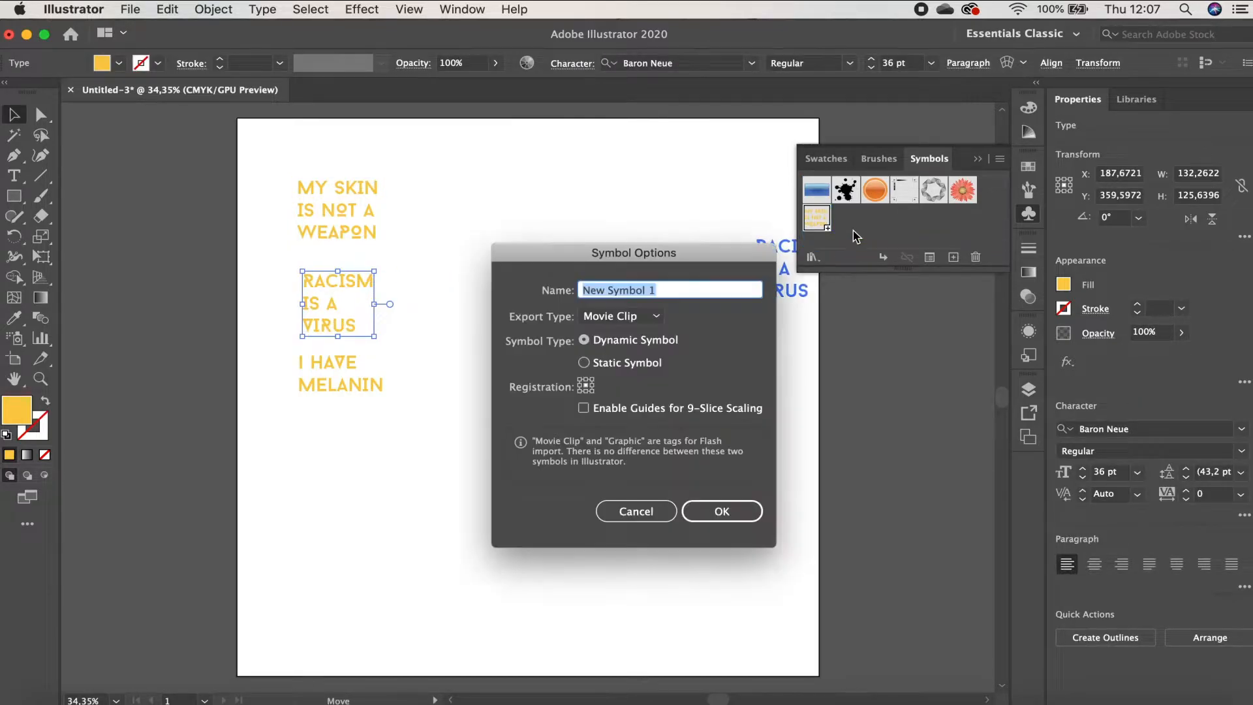
pyautogui.click(724, 503)
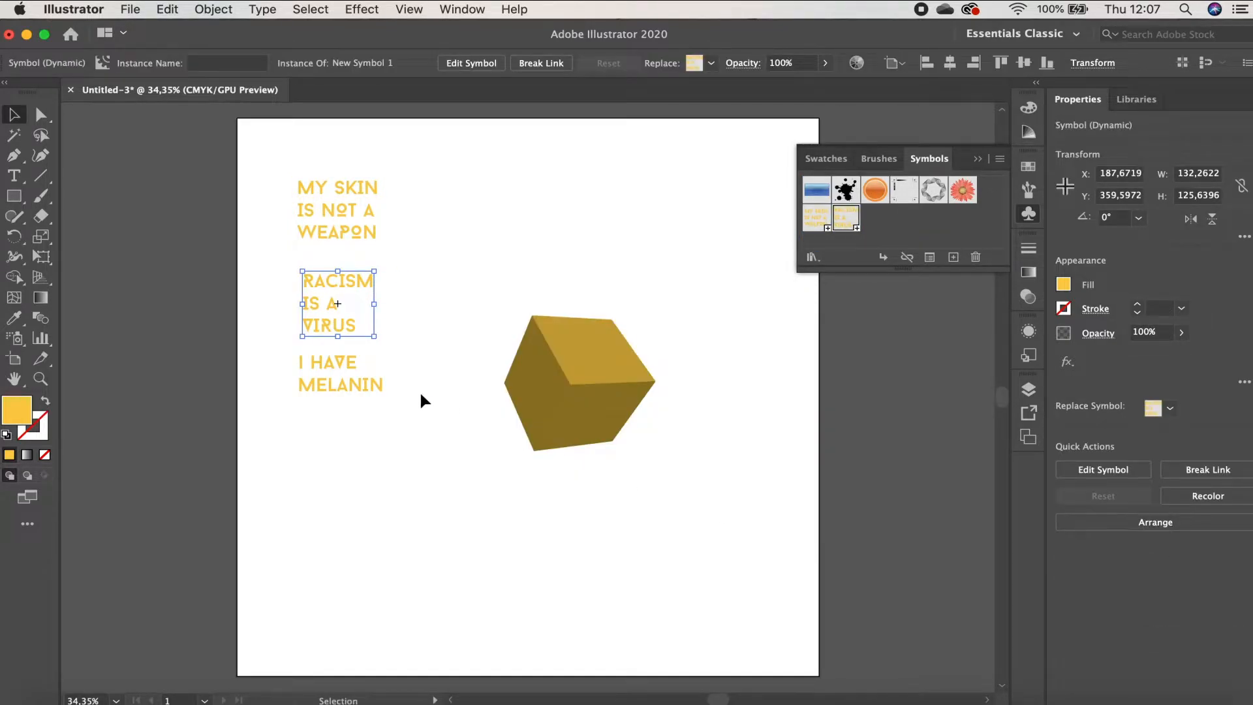
# Step: Save the "I HAVE MELANIN" text as a dynamic symbol with the default options
pyautogui.moveTo(338, 369); pyautogui.dragTo(886, 239)
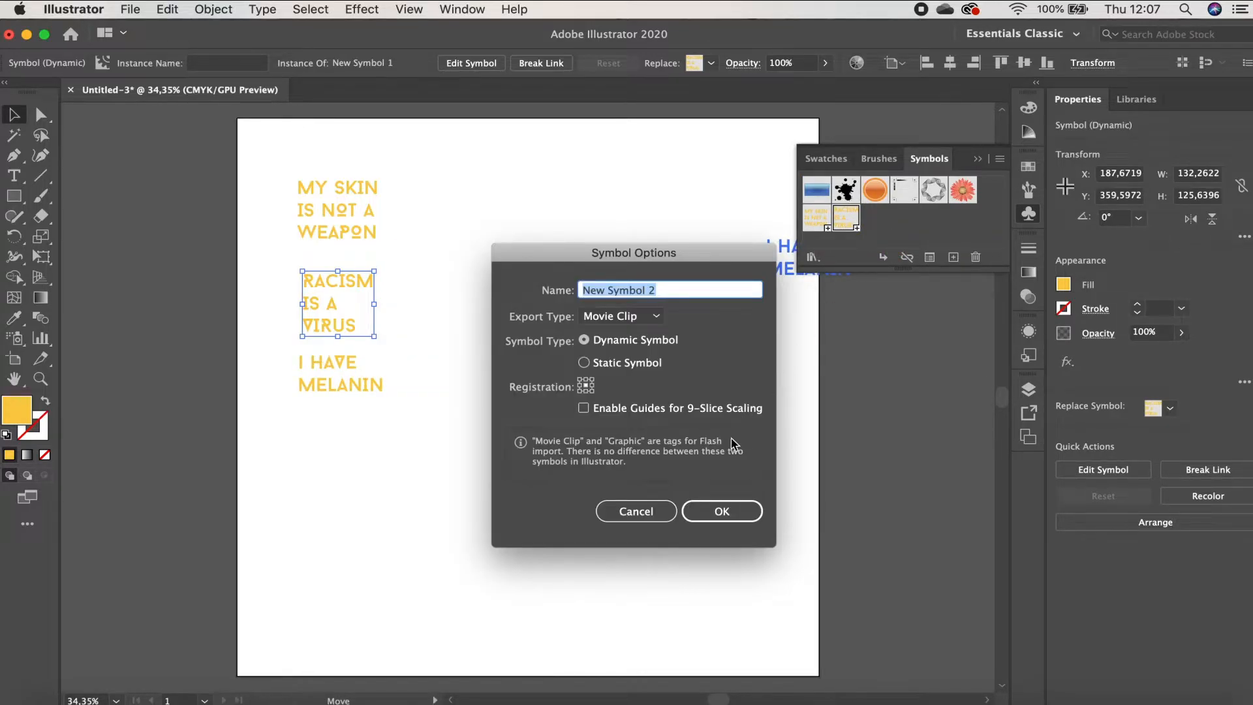
pyautogui.click(718, 511)
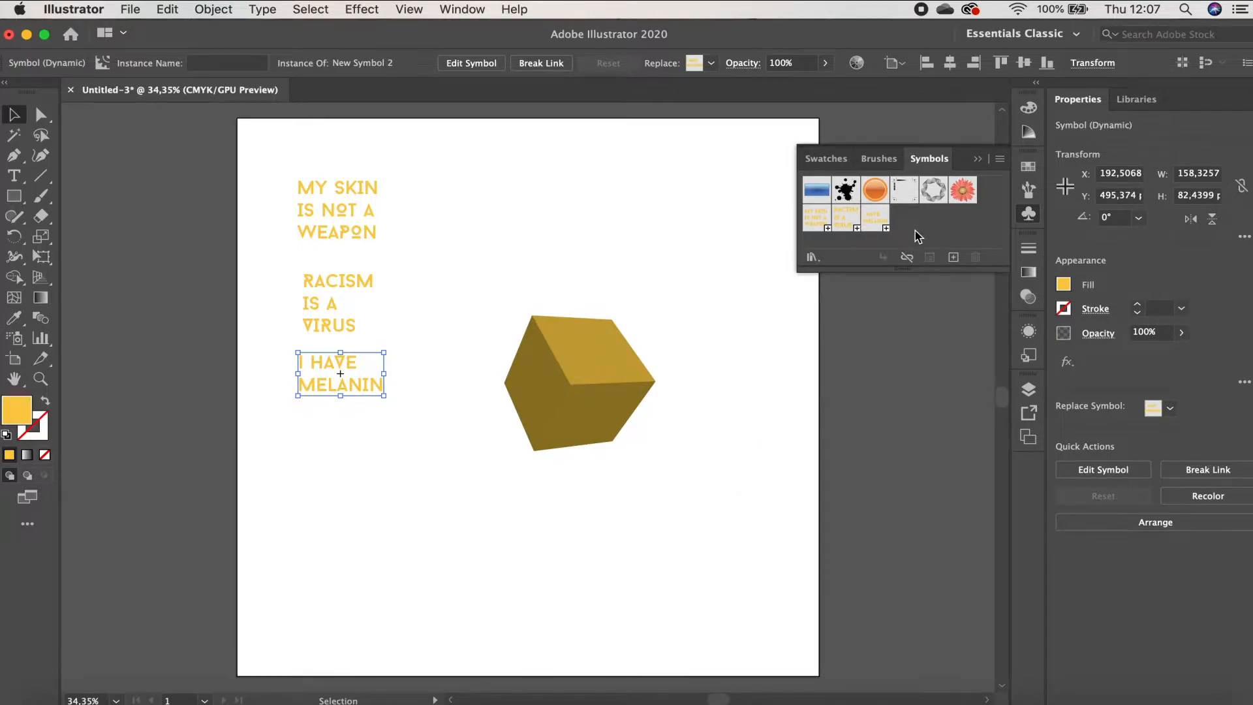
pyautogui.click(978, 159)
# Step: Map the "MY SKIN IS NOT A WEAPON" symbol onto surface 1 of the cube, scaled to fit, with invisible geometry
pyautogui.click(613, 355)
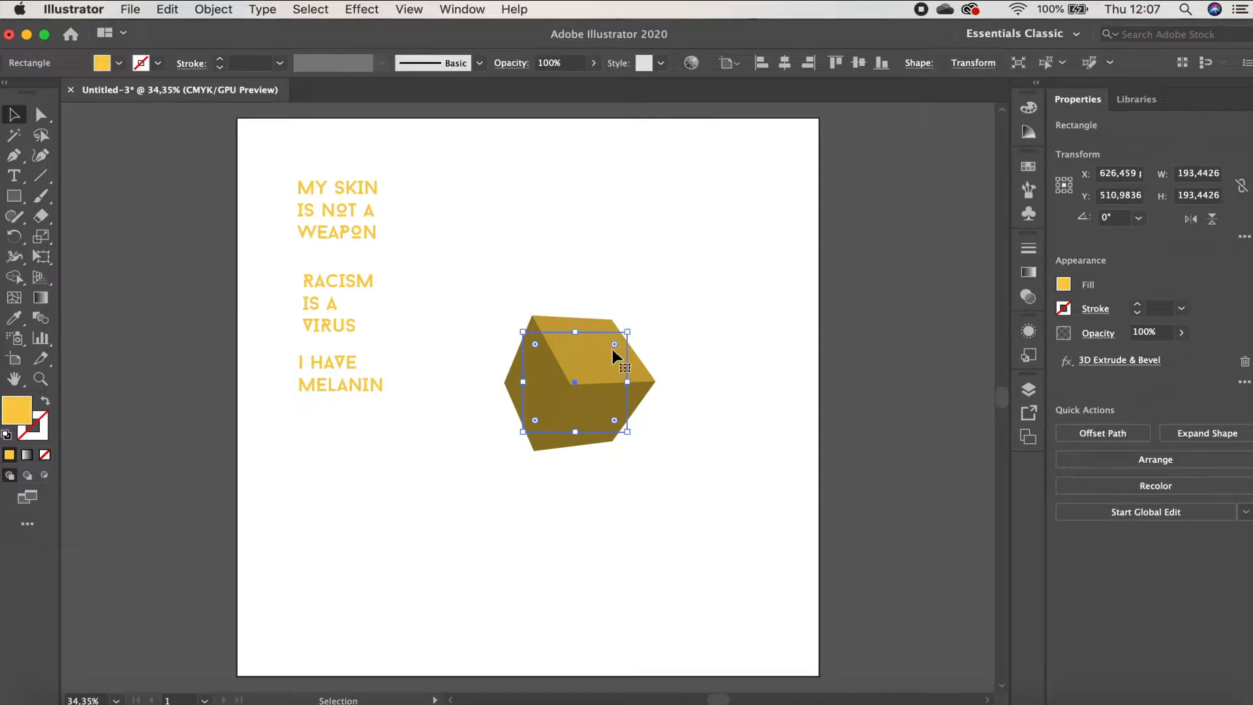
pyautogui.click(1030, 331)
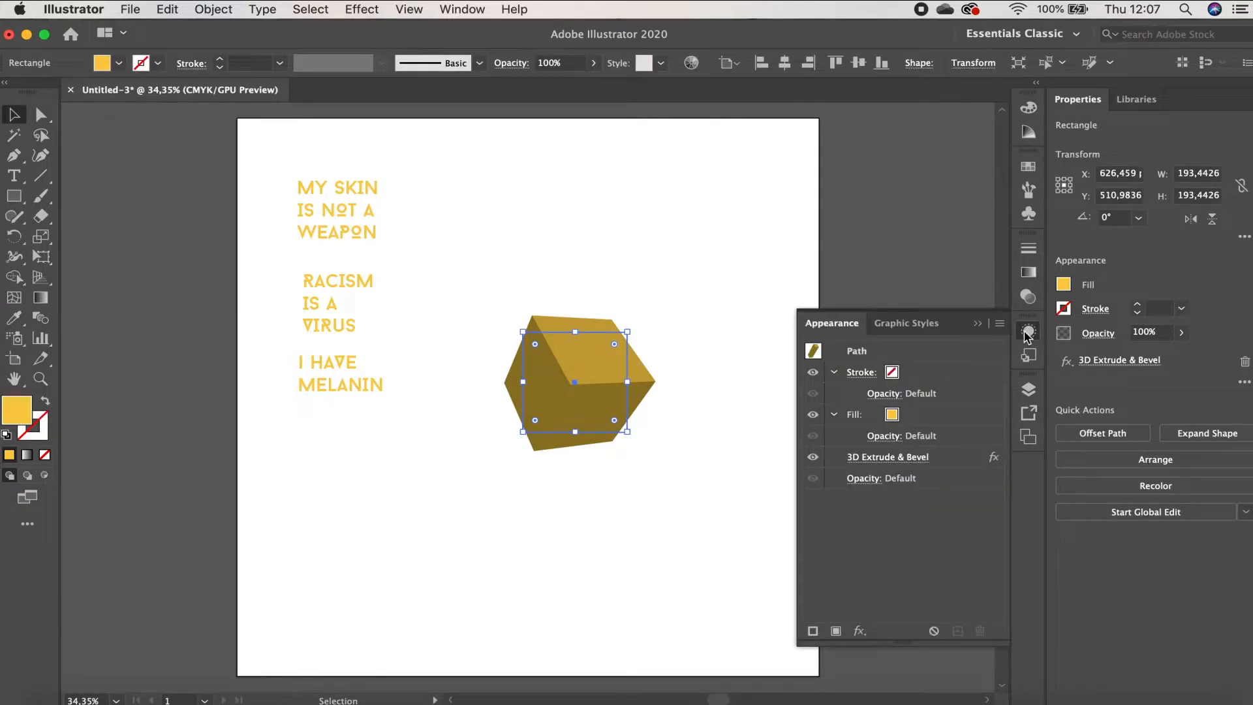
pyautogui.click(859, 457)
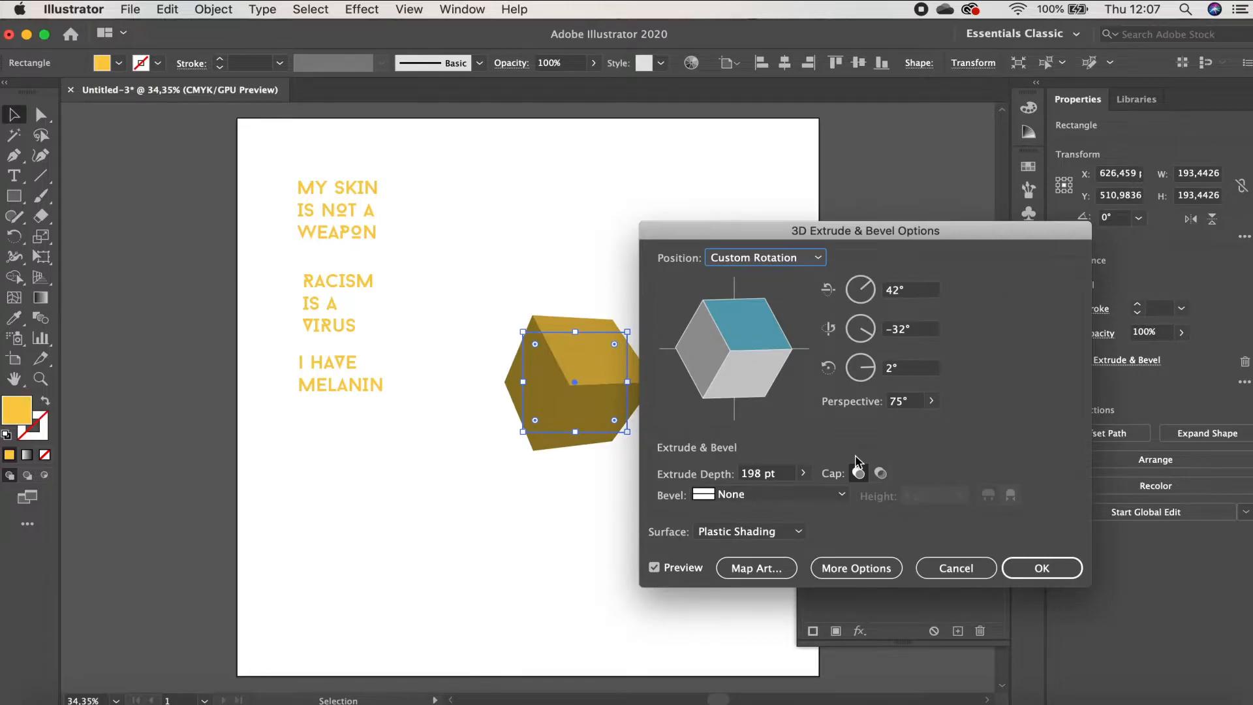
pyautogui.click(763, 568)
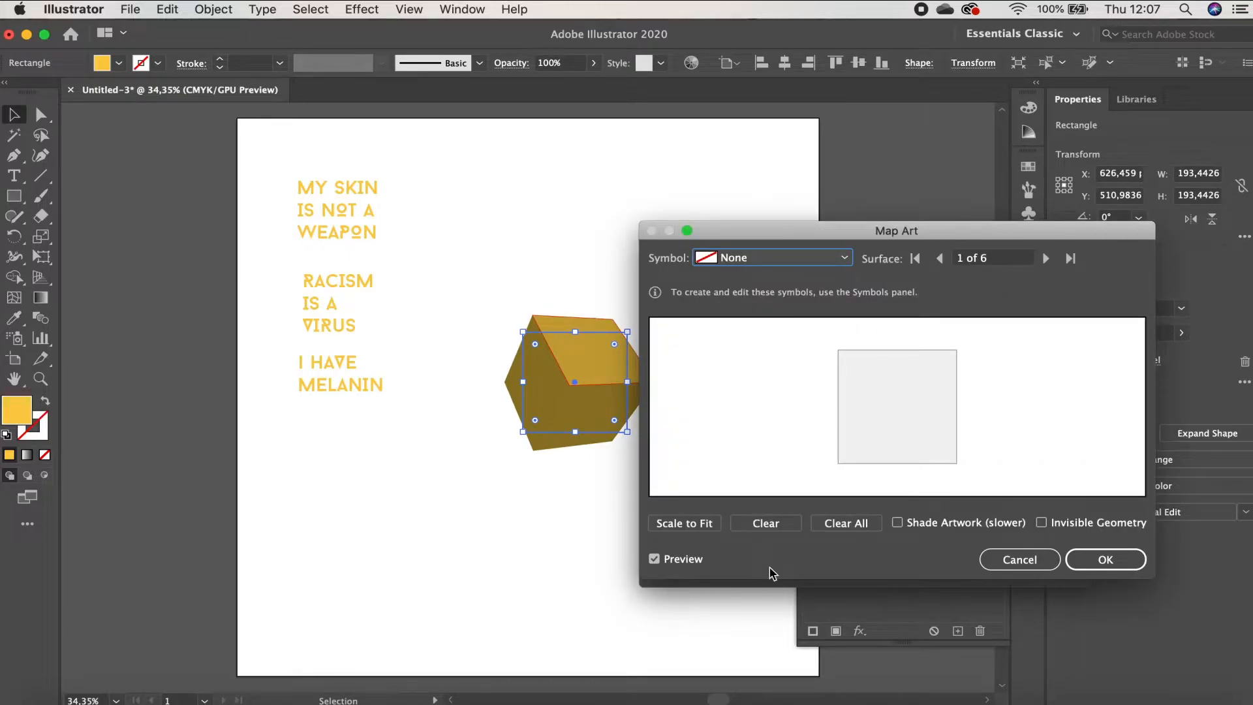
pyautogui.click(844, 259)
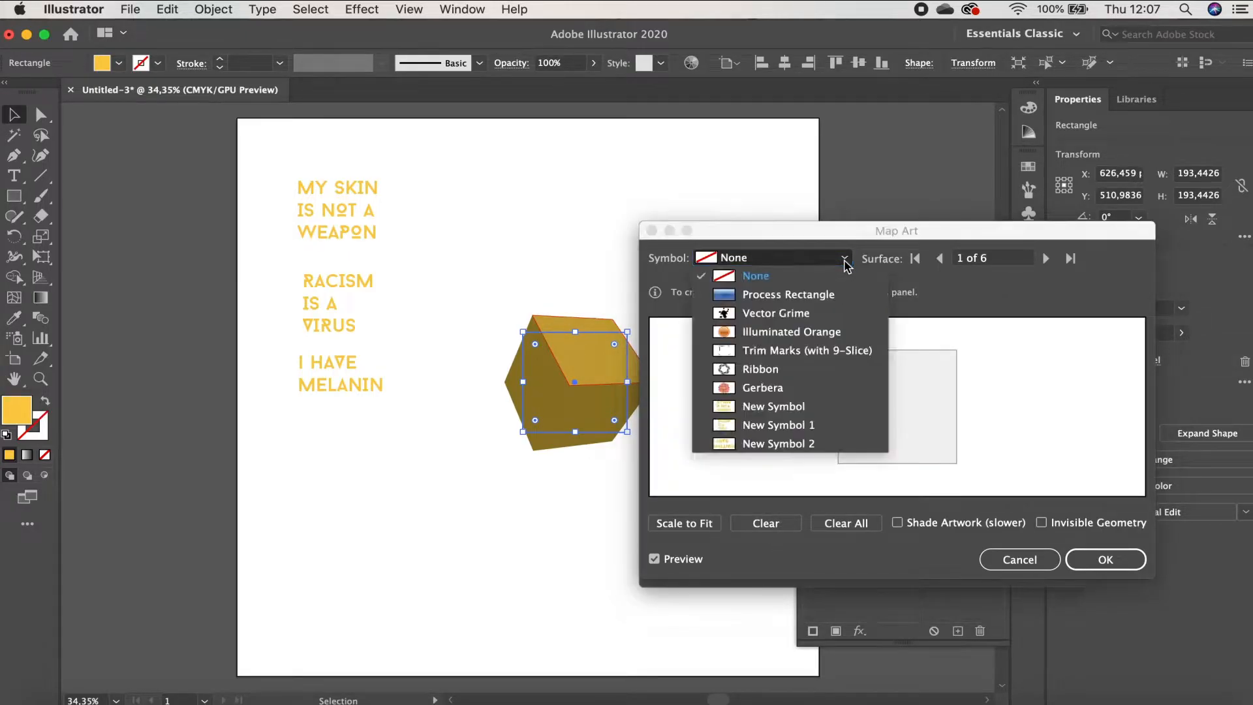
pyautogui.click(816, 411)
pyautogui.click(694, 524)
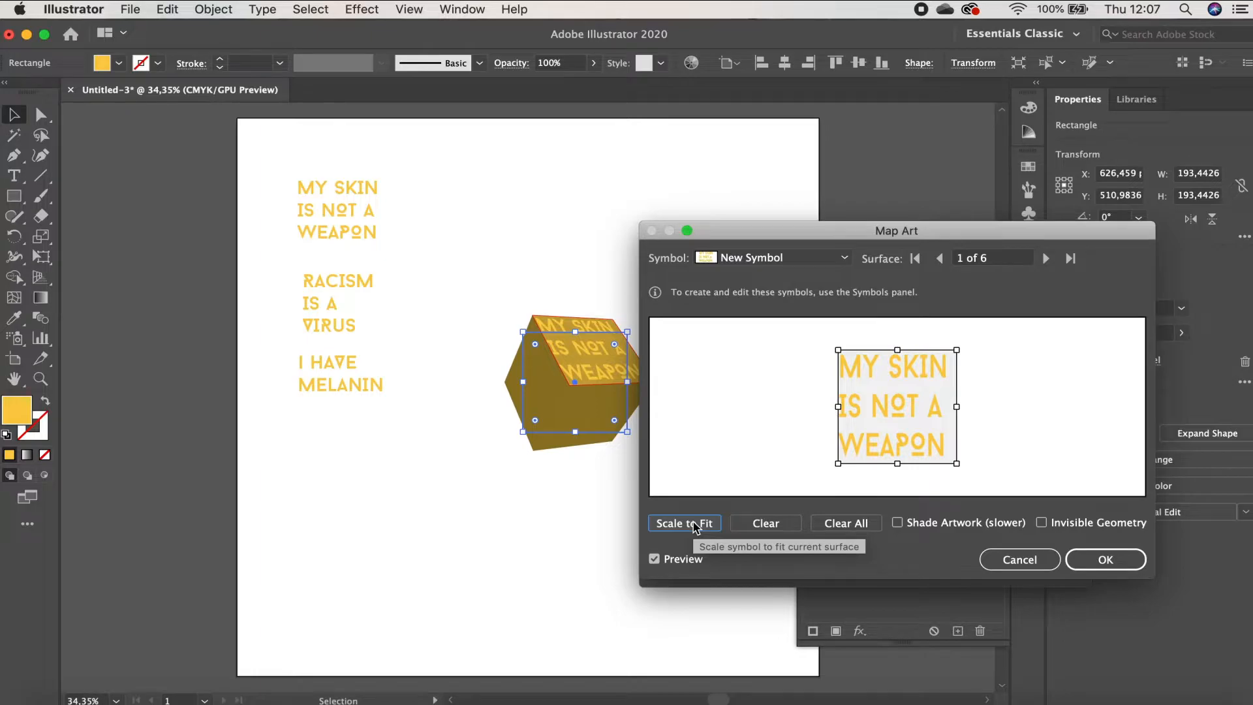
pyautogui.click(1042, 523)
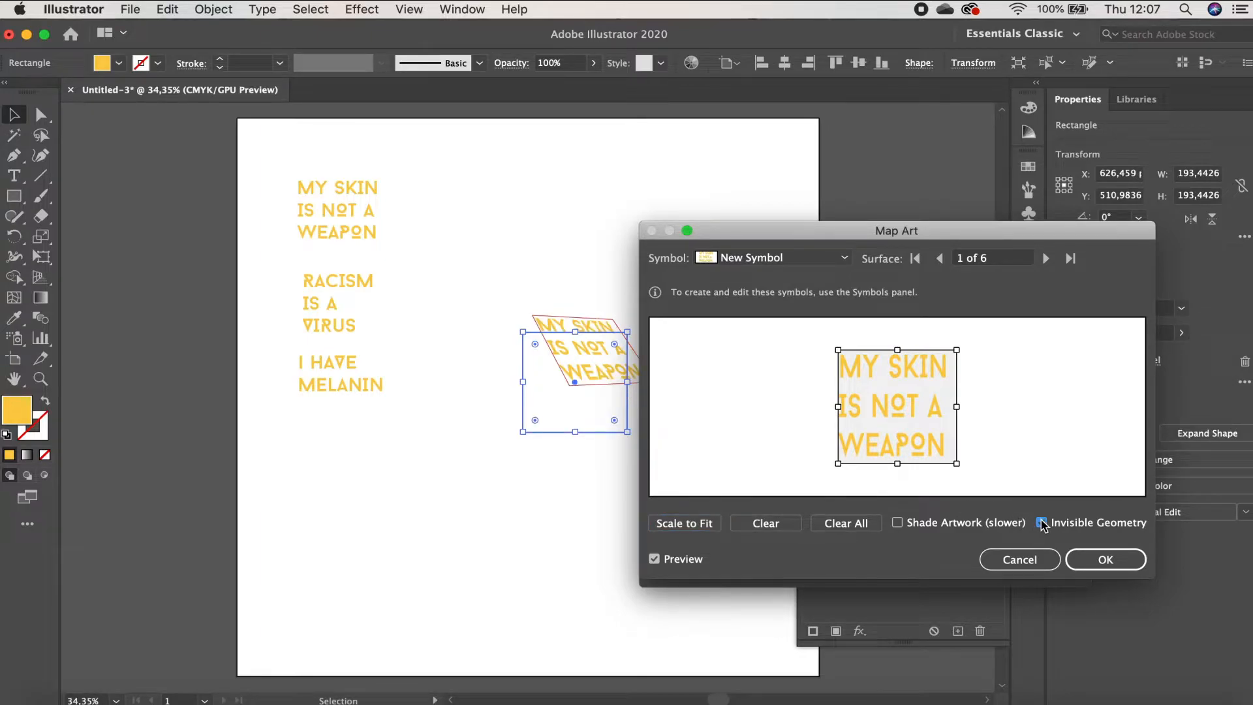
# Step: Map the "RACISM IS A VIRUS" symbol onto surface 5, scaled to fit, rotated 180° and shifted slightly left
pyautogui.click(939, 258)
pyautogui.click(940, 258)
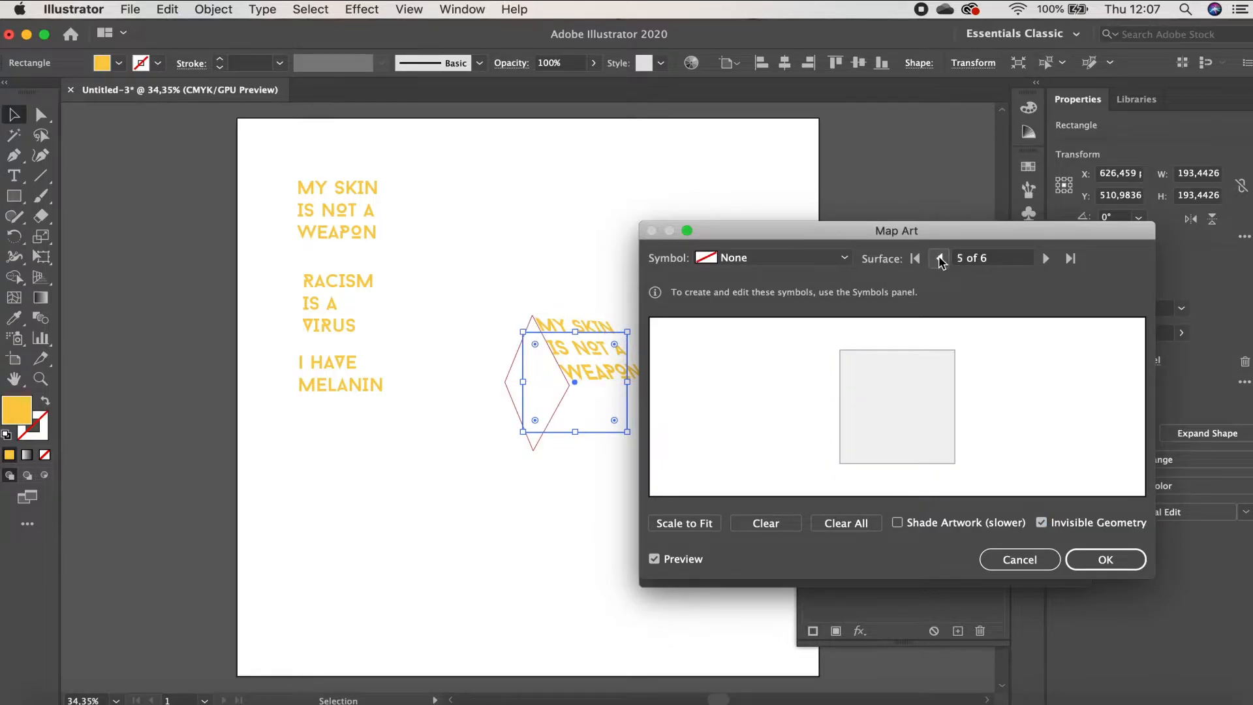
pyautogui.click(842, 258)
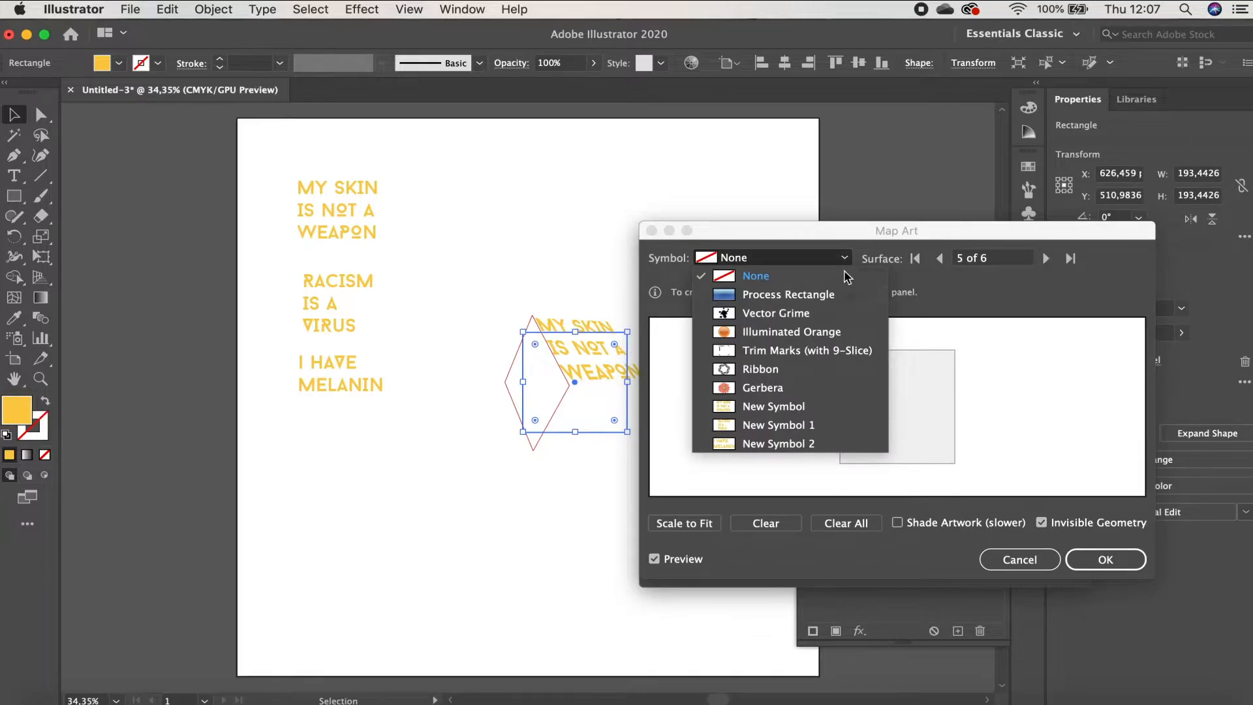
pyautogui.click(823, 425)
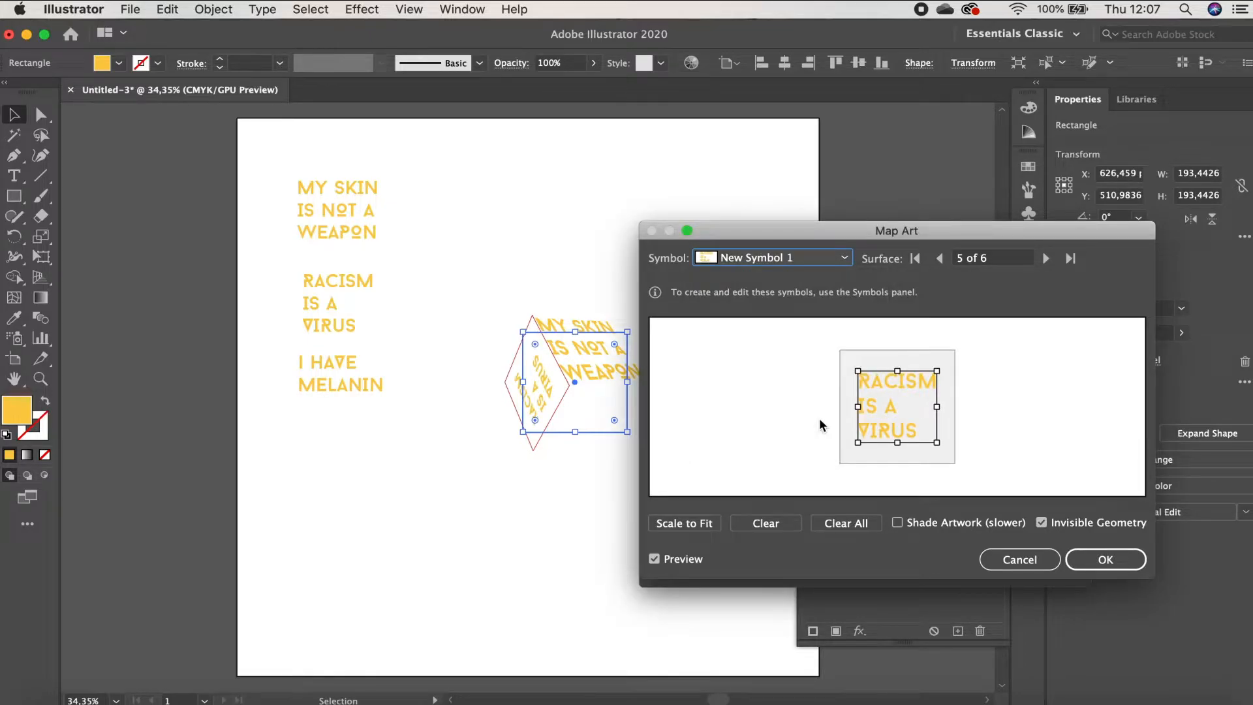
pyautogui.click(676, 530)
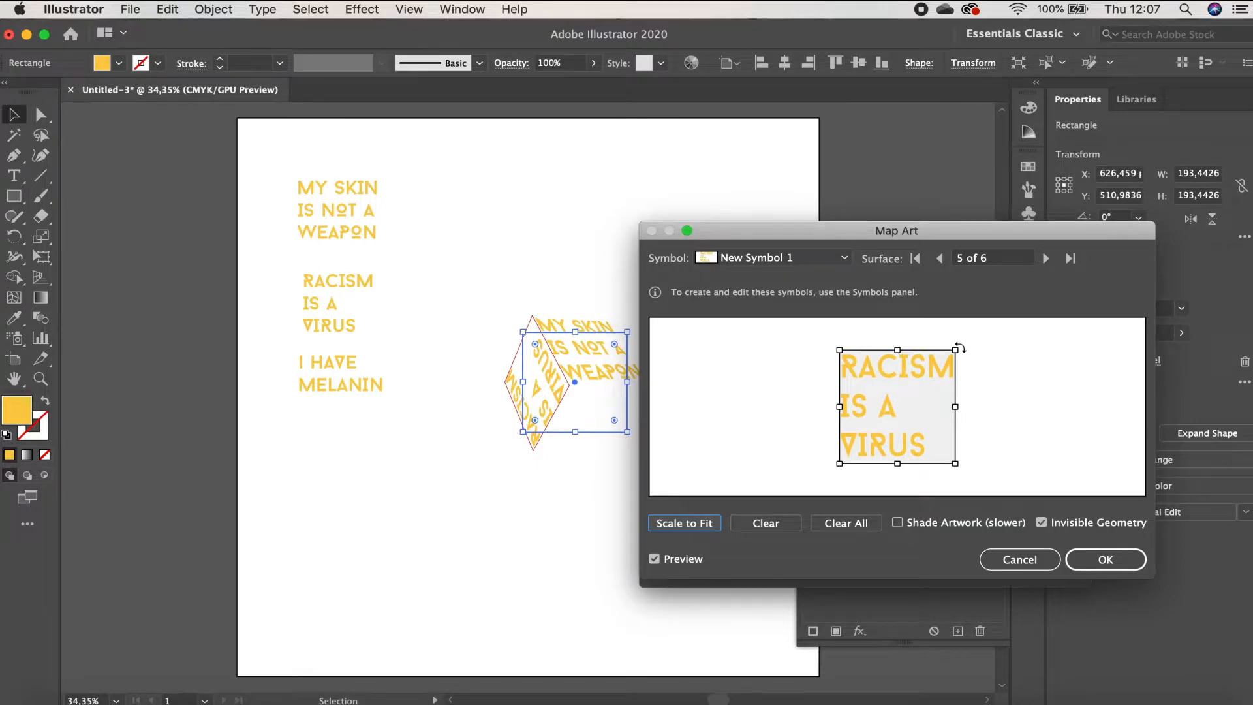
pyautogui.moveTo(960, 348); pyautogui.dragTo(866, 437)
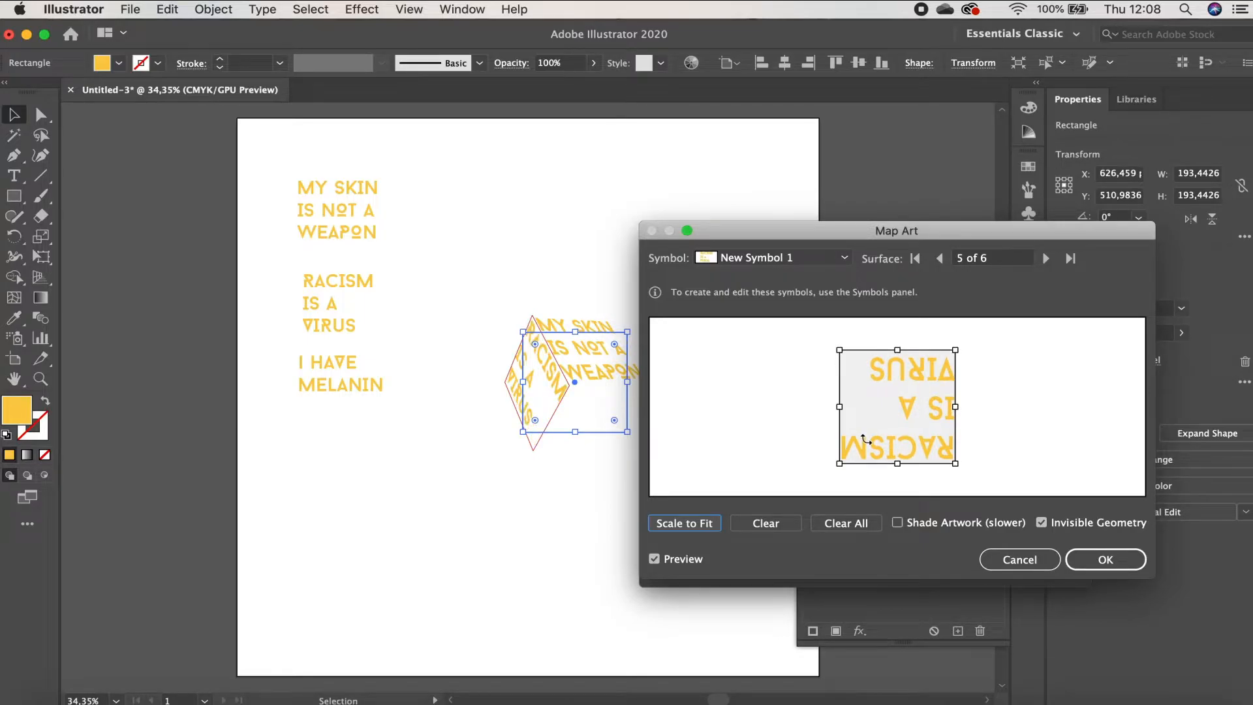
pyautogui.moveTo(941, 411); pyautogui.dragTo(936, 412)
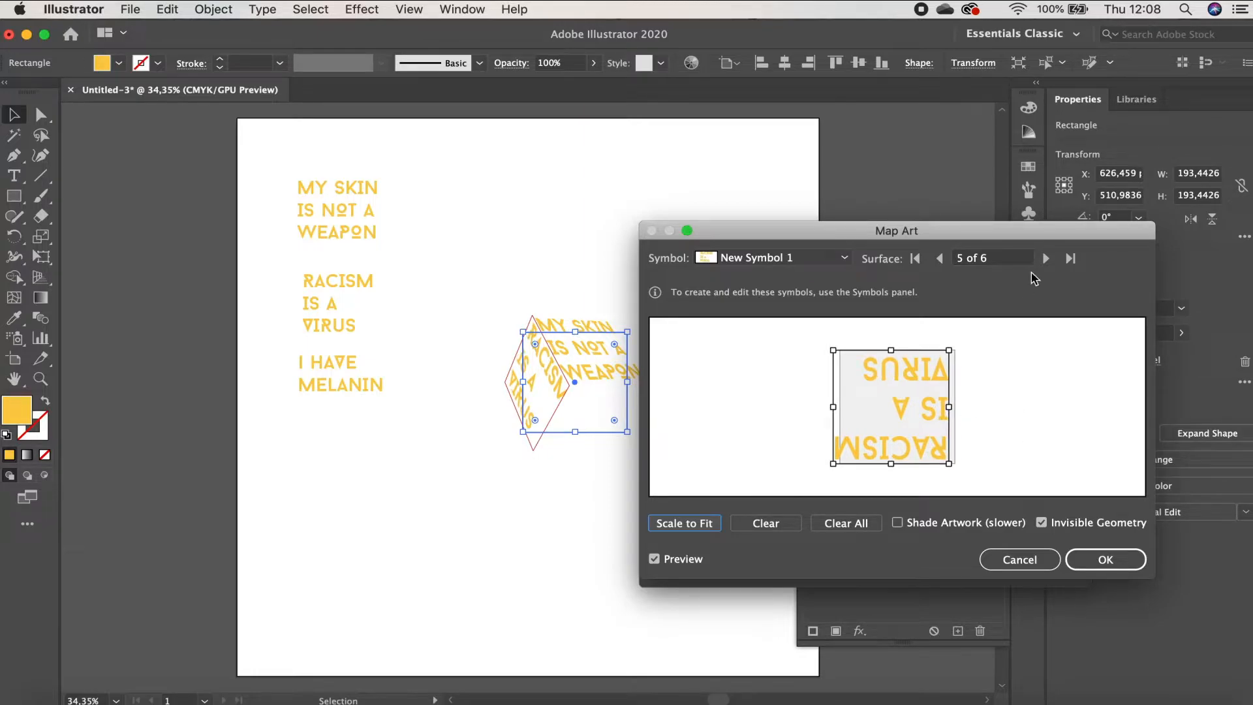
# Step: Map the "I HAVE MELANIN" symbol onto surface 4 of the cube, scaled to fit
pyautogui.click(940, 258)
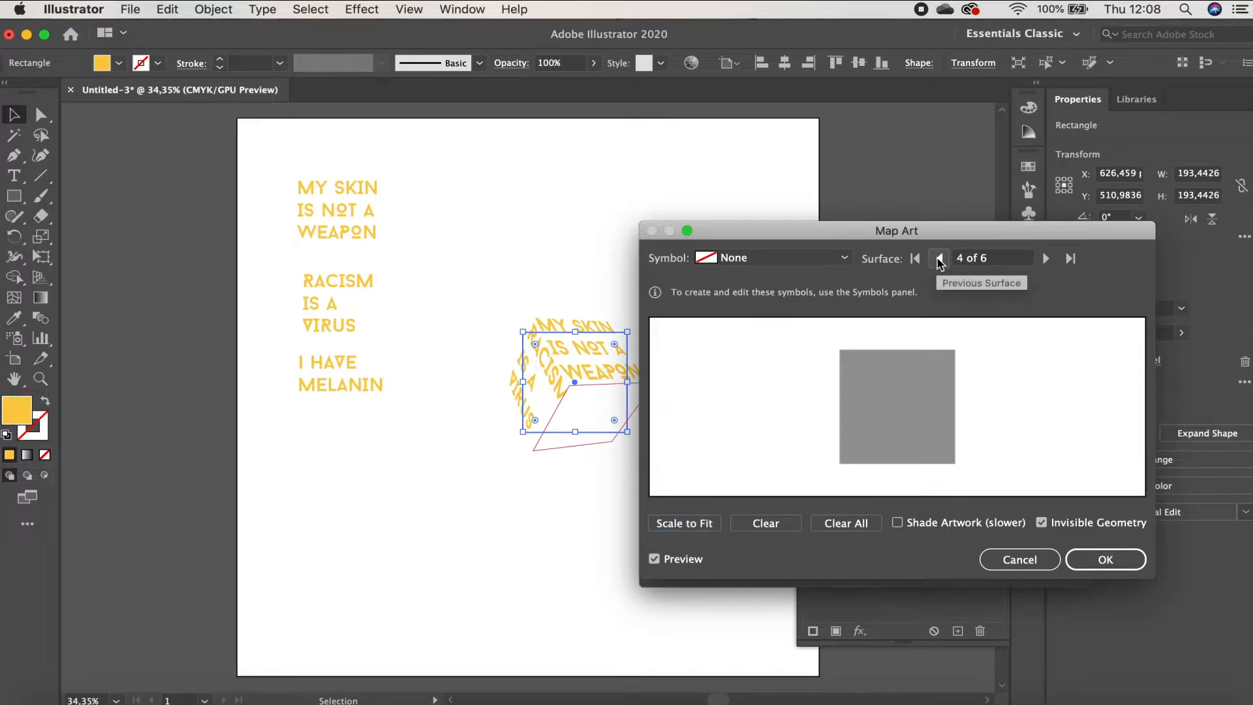
pyautogui.click(842, 258)
pyautogui.click(789, 446)
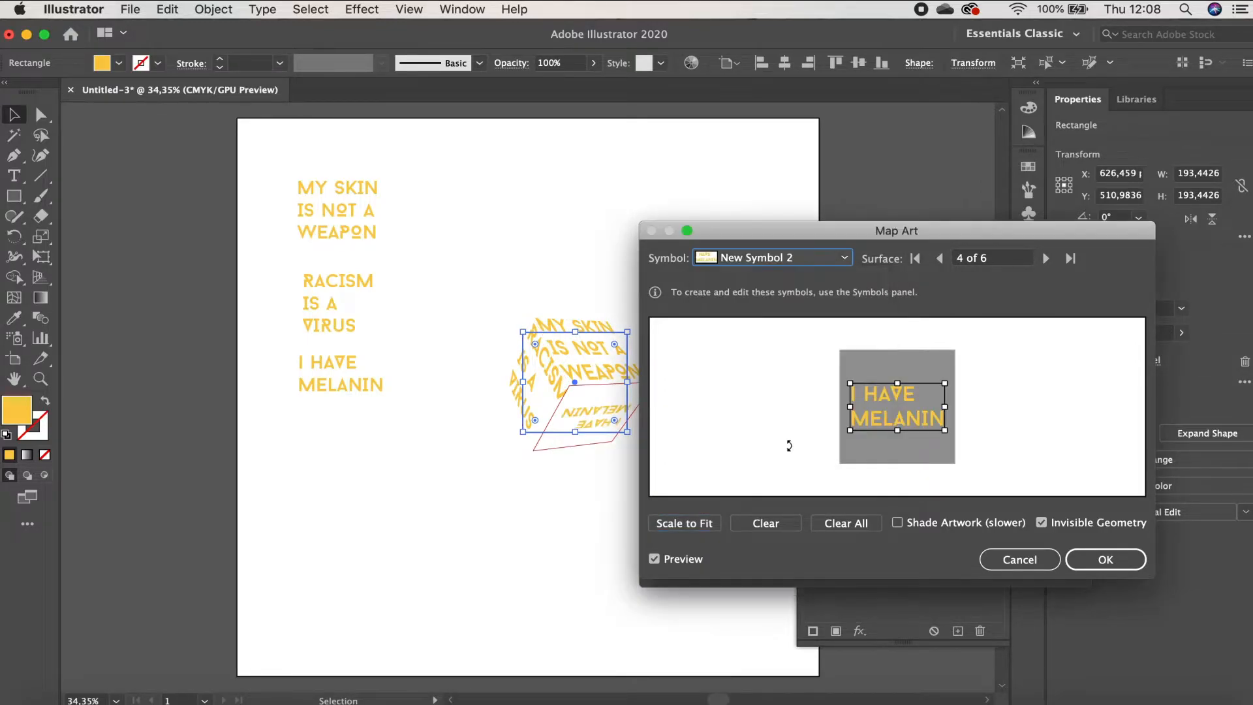
pyautogui.click(704, 523)
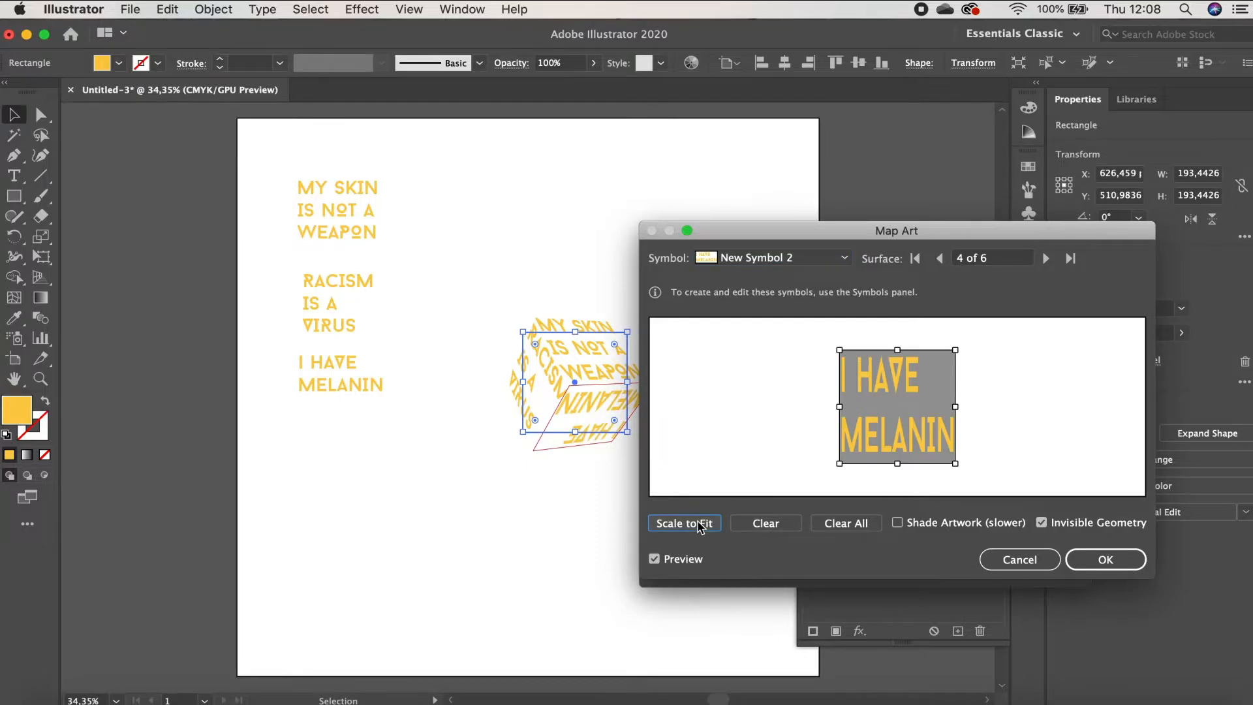
# Step: Rotate the "I HAVE MELANIN" artwork on surface 4 by 180°, shrink it slightly, shift it slightly left and apply the 3D mapping
pyautogui.moveTo(960, 346); pyautogui.dragTo(875, 428)
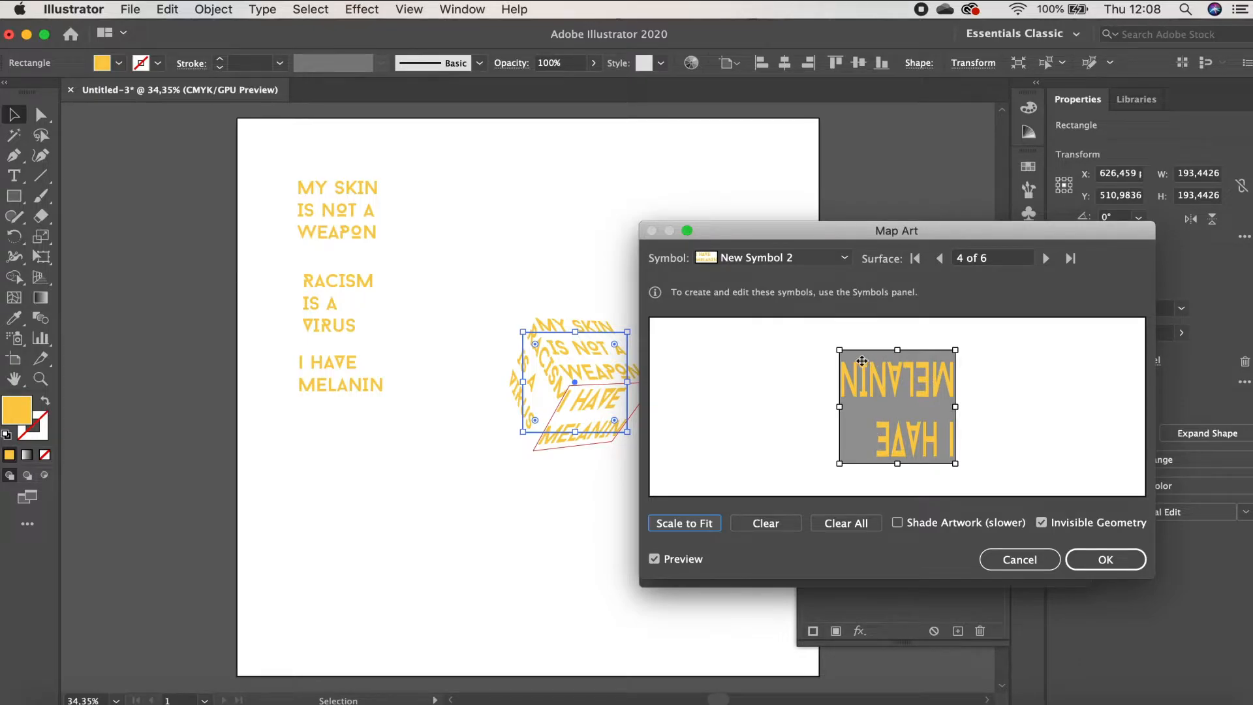
pyautogui.moveTo(841, 352); pyautogui.dragTo(846, 356)
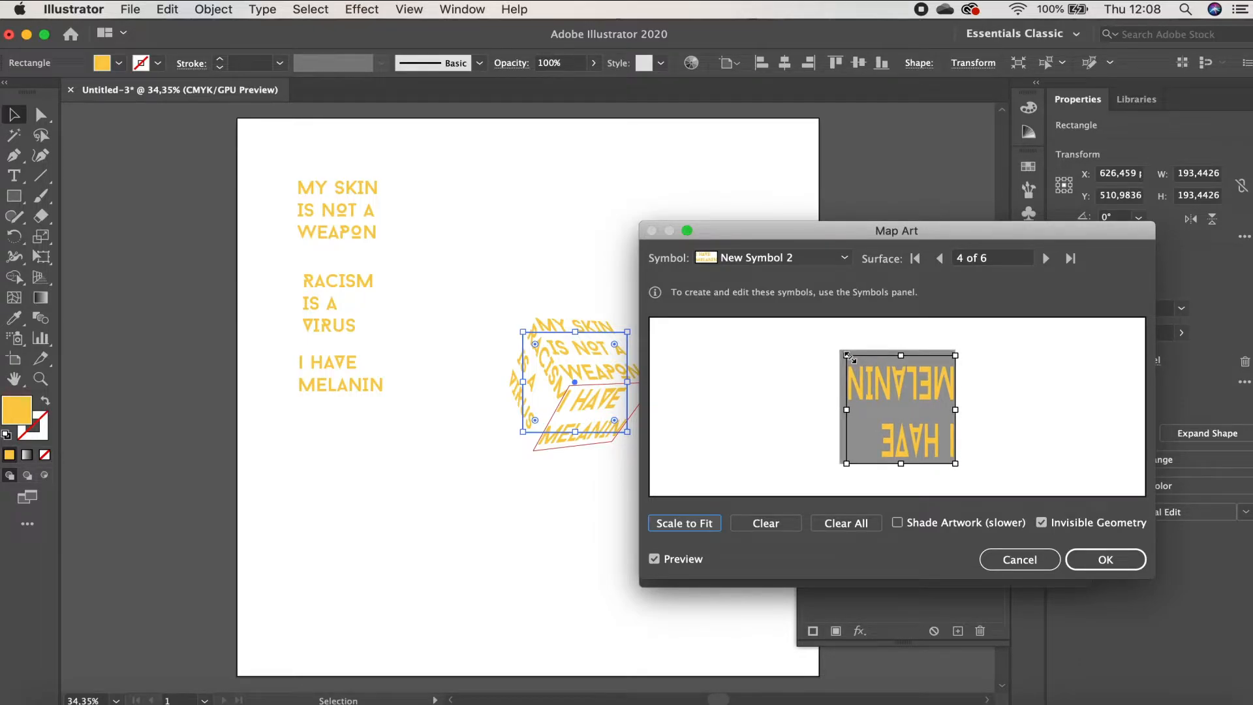
pyautogui.moveTo(927, 389); pyautogui.dragTo(923, 388)
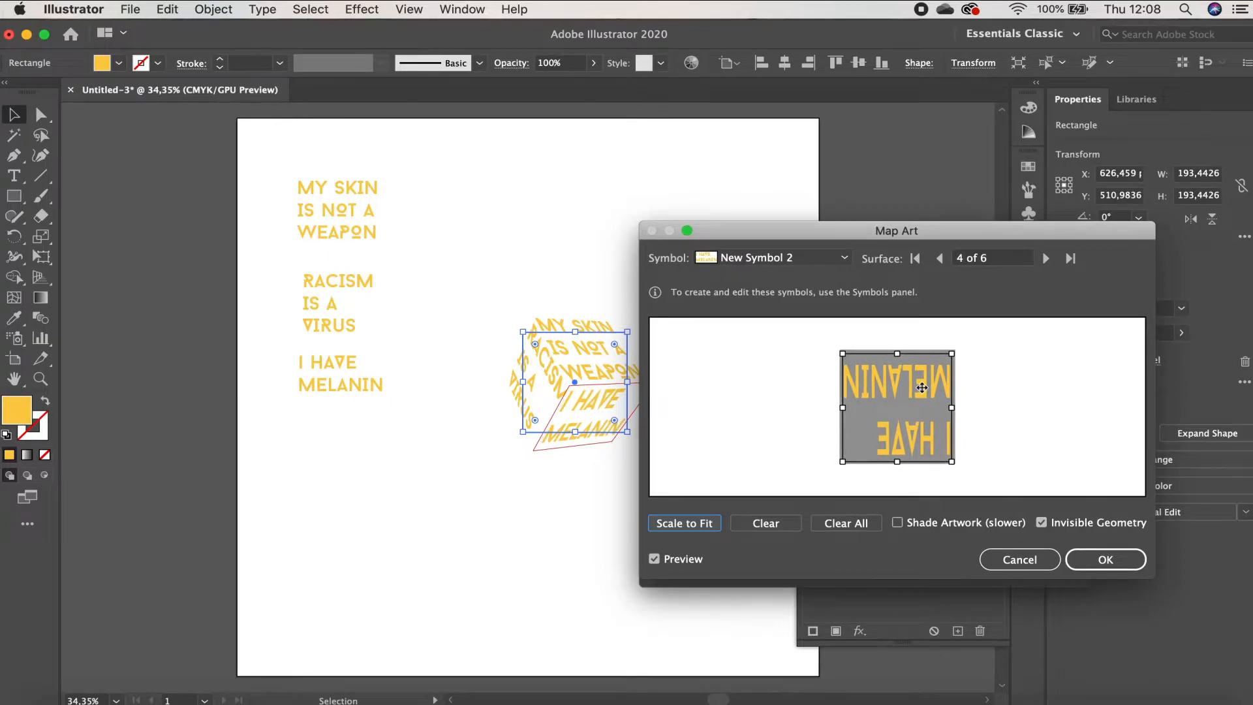
pyautogui.moveTo(923, 388); pyautogui.dragTo(918, 388)
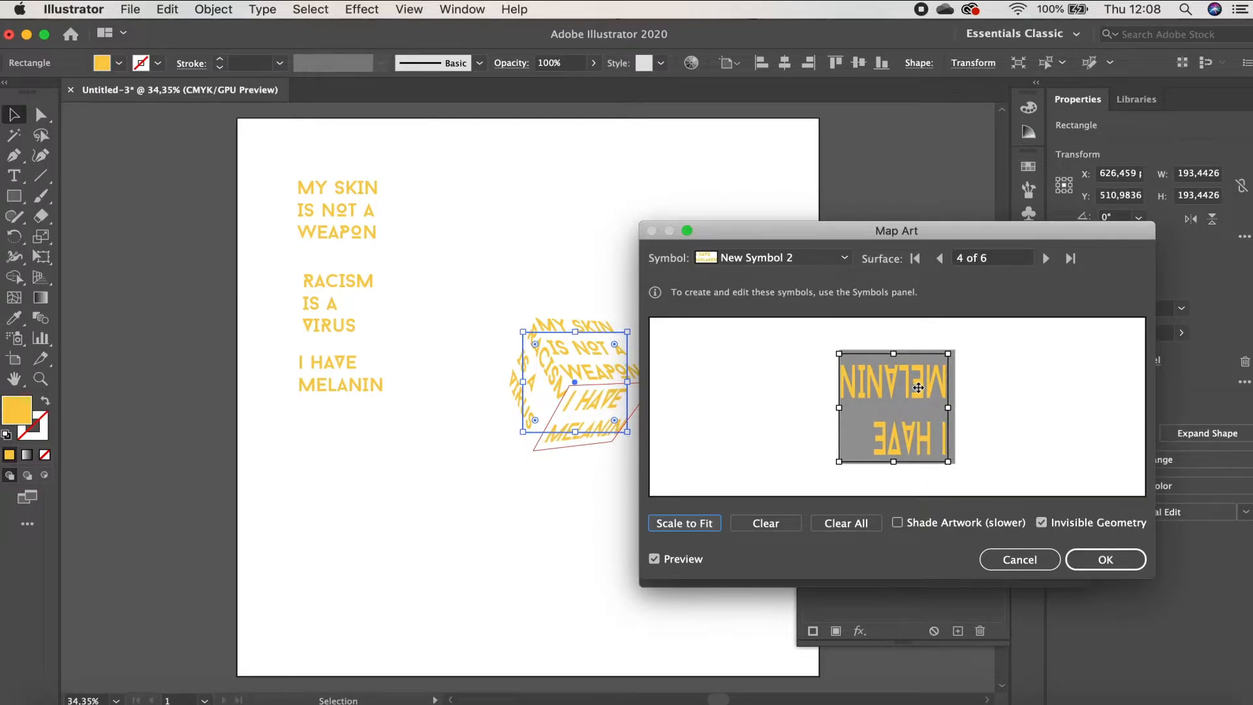
pyautogui.click(1091, 562)
pyautogui.click(1039, 566)
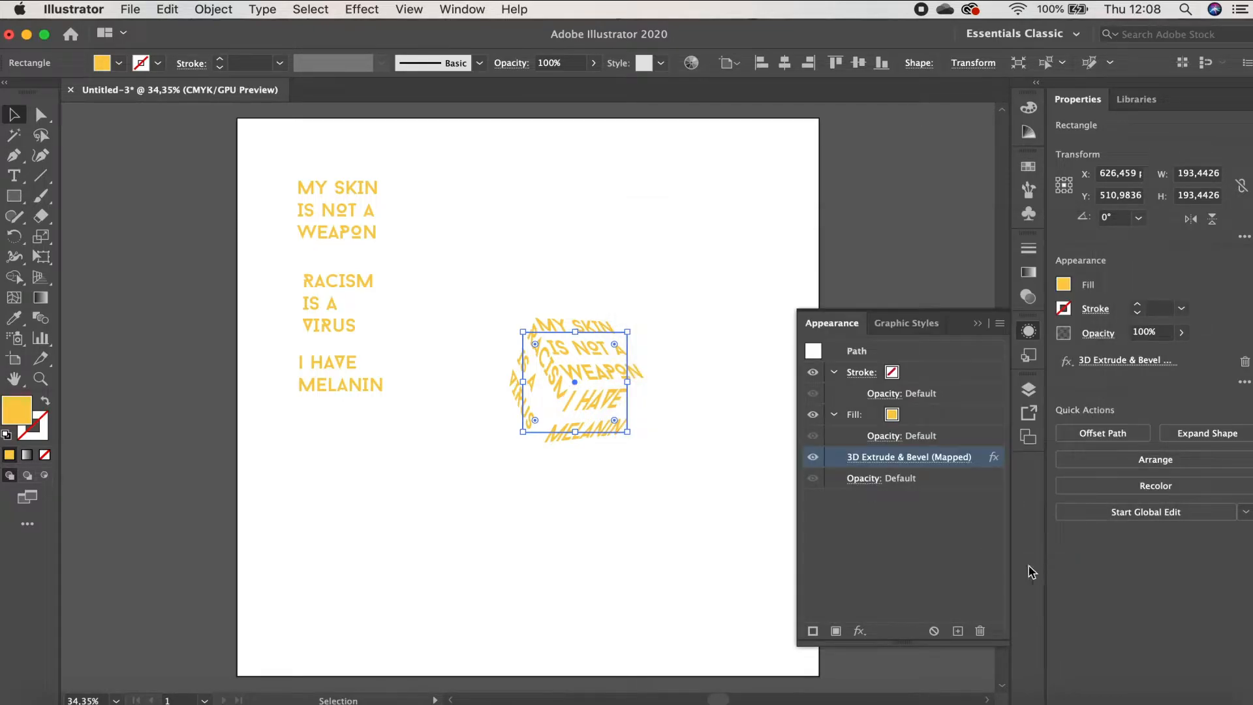
# Step: Delete the three original slogan texts beside the text cube
pyautogui.click(724, 382)
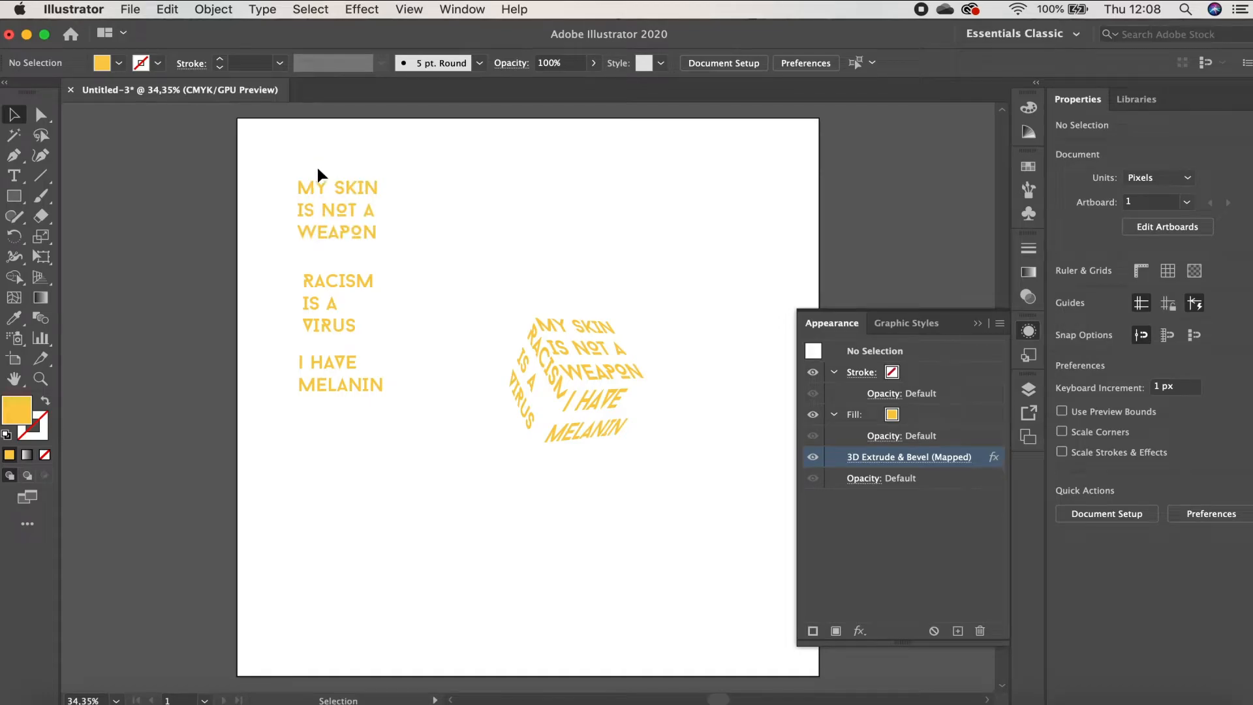
pyautogui.moveTo(319, 160); pyautogui.dragTo(329, 415)
pyautogui.press('Delete')
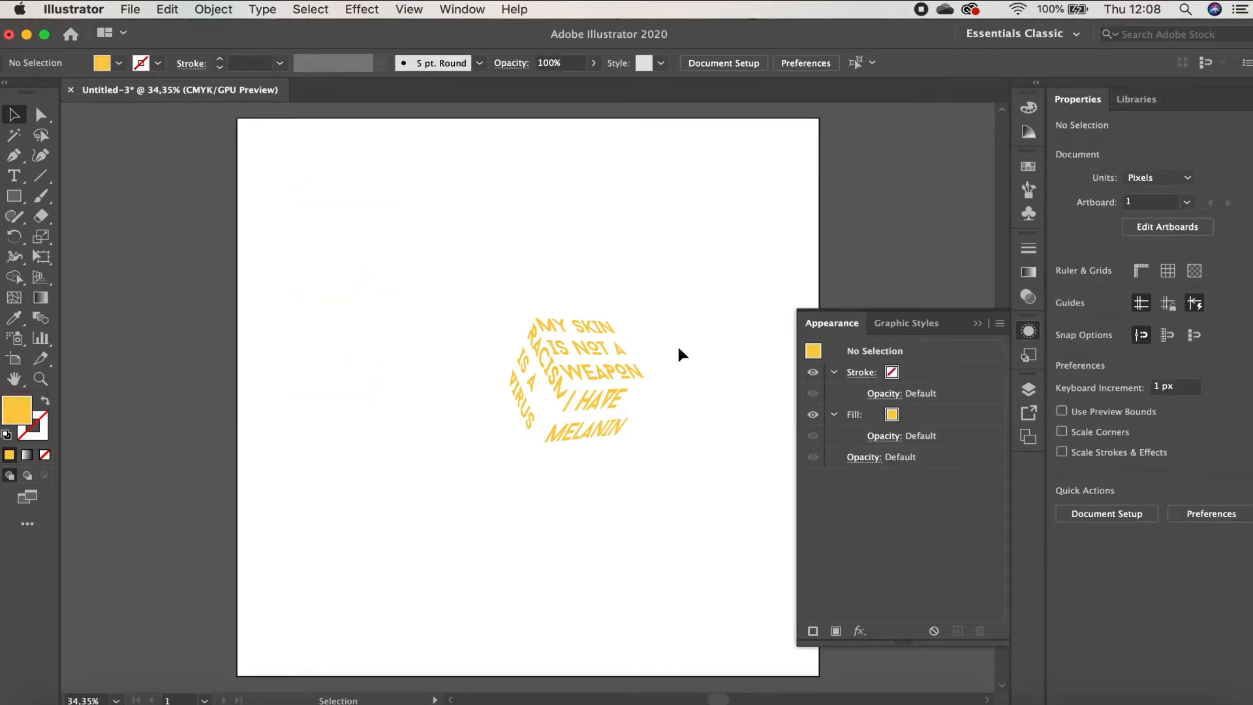
# Step: Close the expanded appearance settings and move the text cube left to the artboard's horizontal centre
pyautogui.click(976, 324)
pyautogui.click(560, 382)
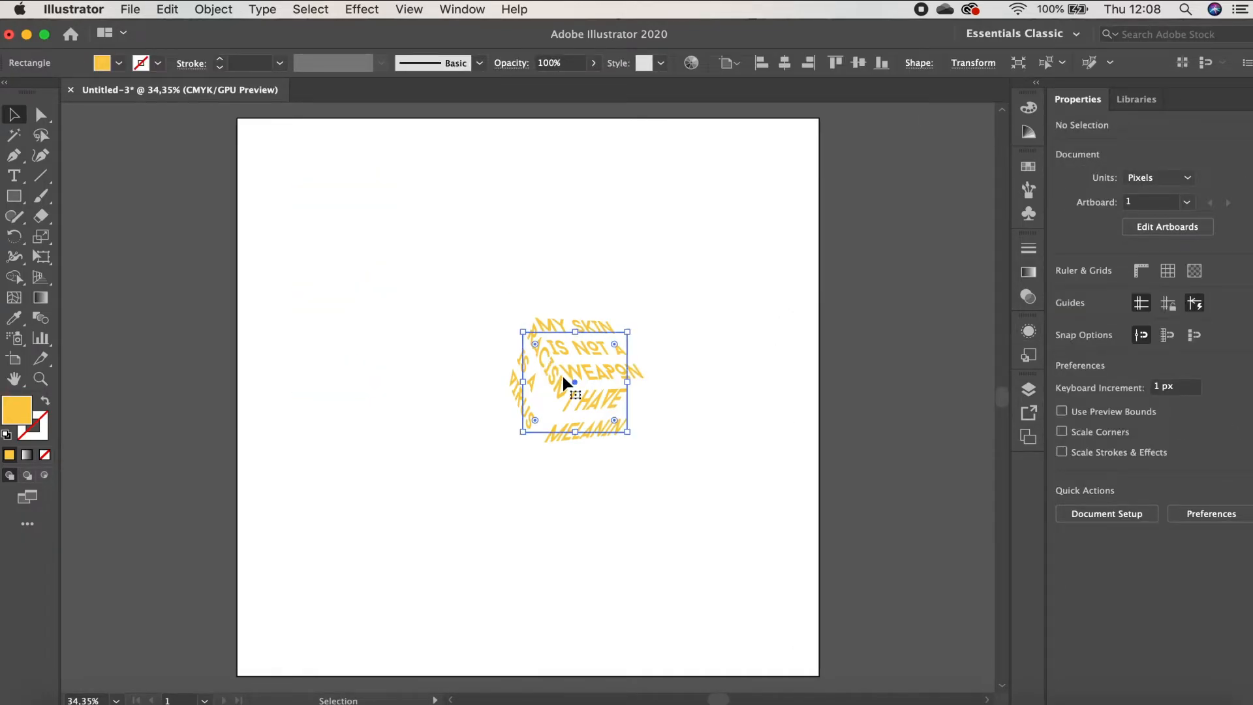
pyautogui.moveTo(560, 382); pyautogui.dragTo(507, 381)
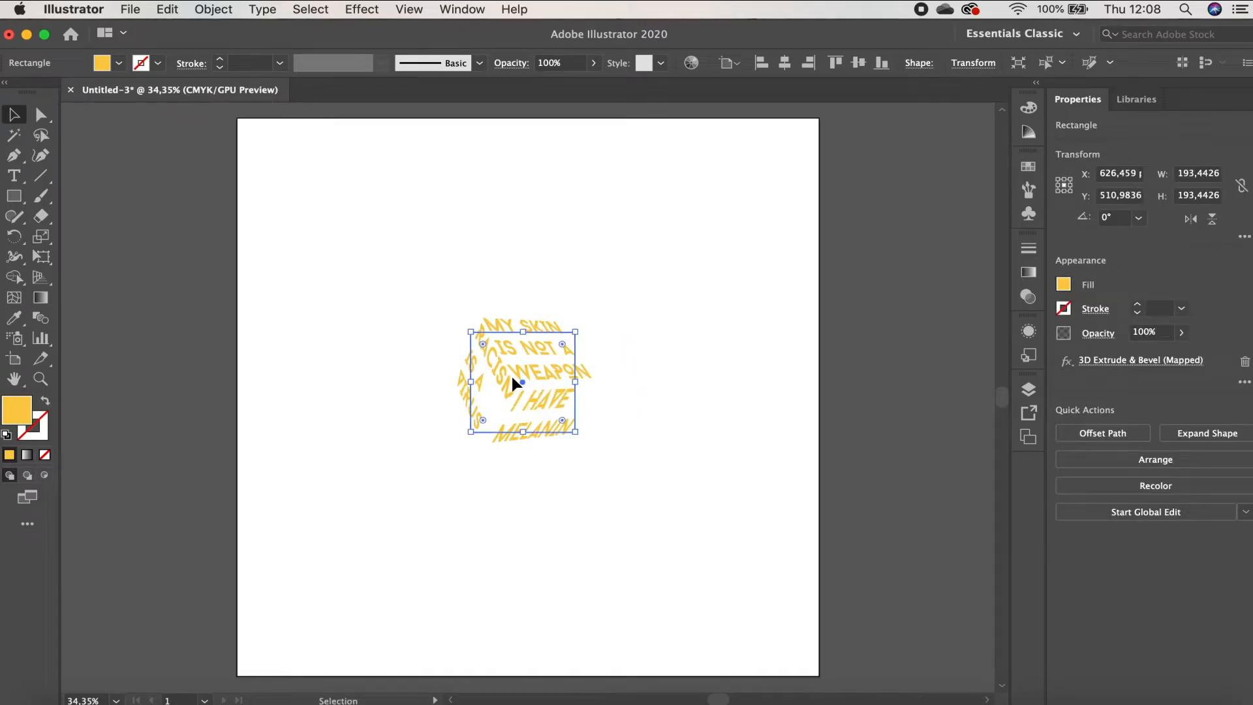
pyautogui.click(640, 360)
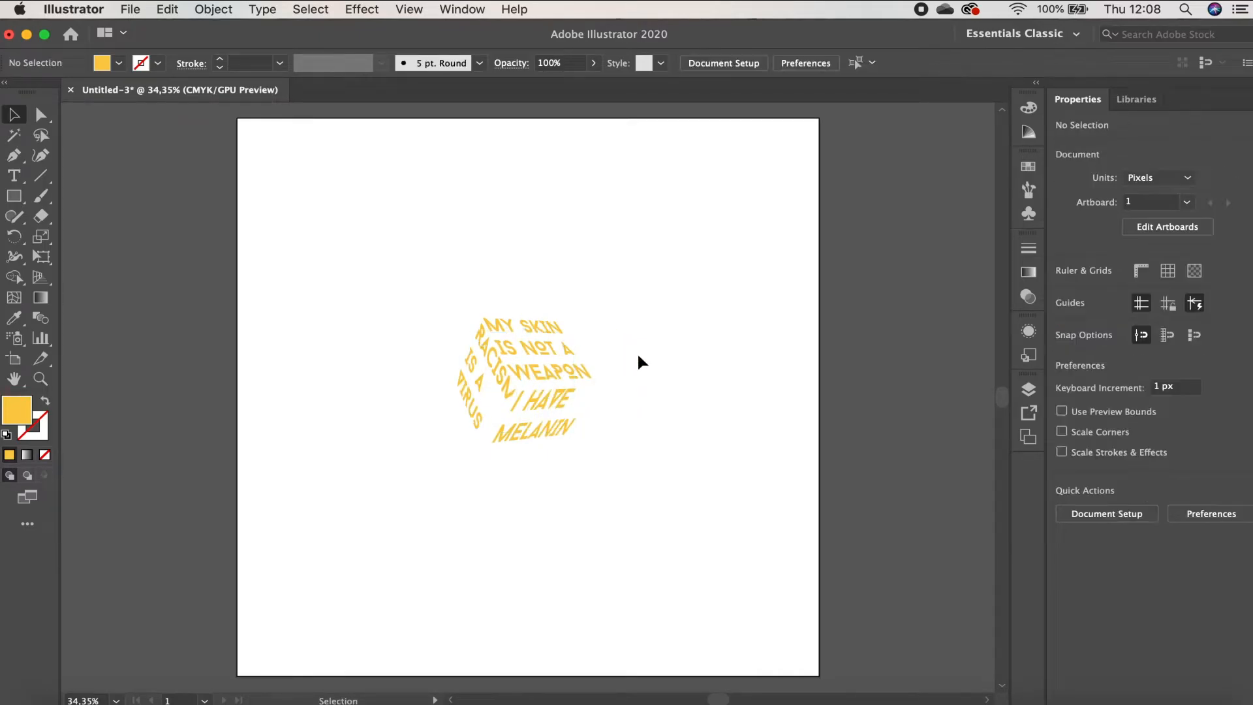
# Step: Export the artboard for screens to the Desktop as a 4x PNG named "square"
pyautogui.click(131, 9)
pyautogui.moveTo(287, 286)
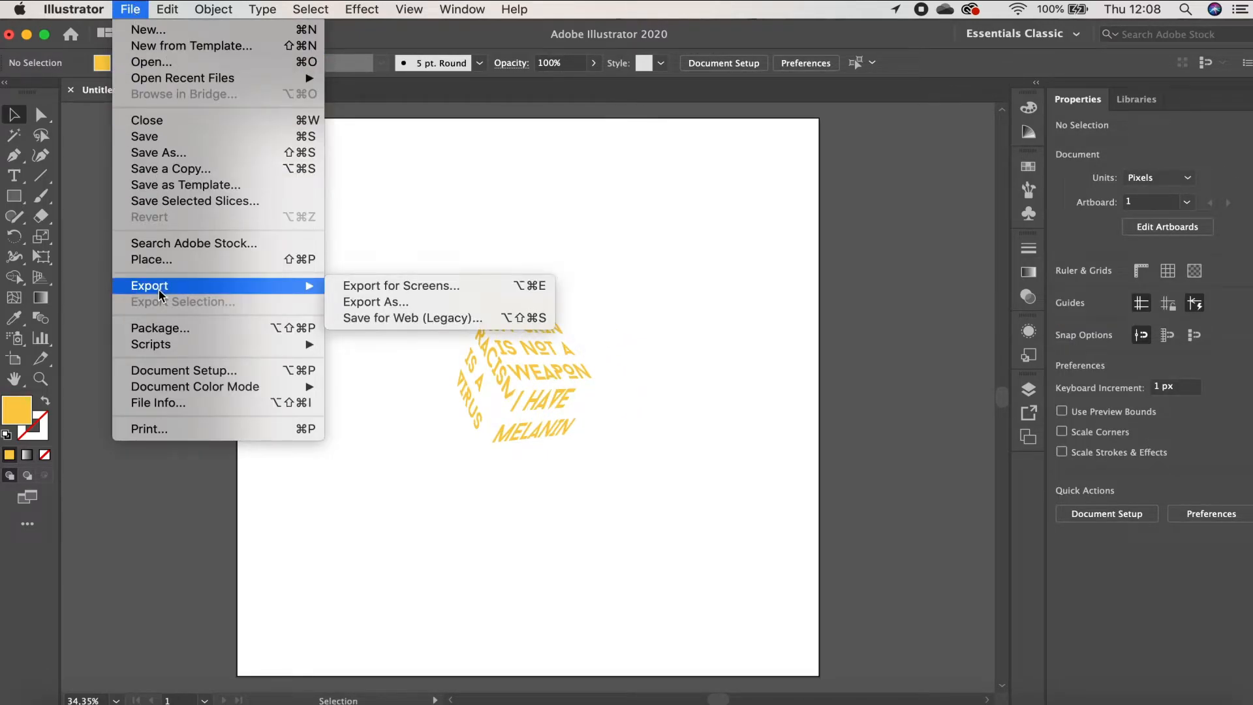
pyautogui.click(434, 286)
pyautogui.click(338, 273)
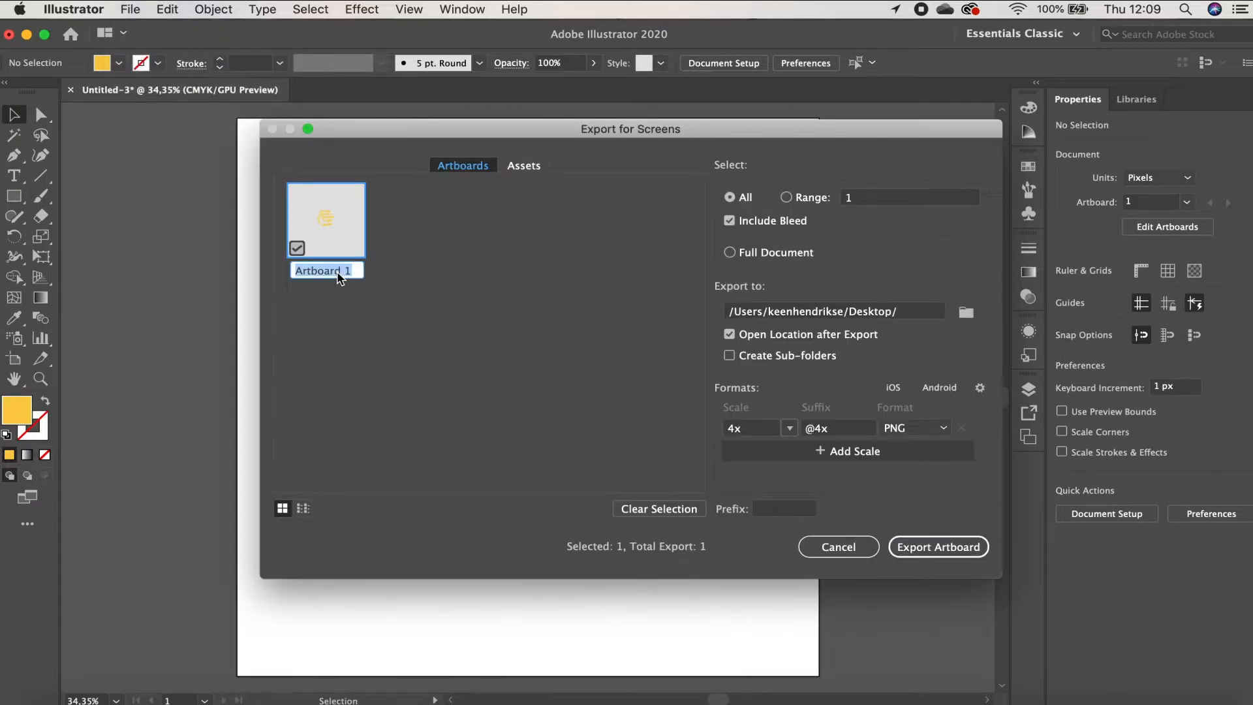
pyautogui.write('square')
pyautogui.click(938, 547)
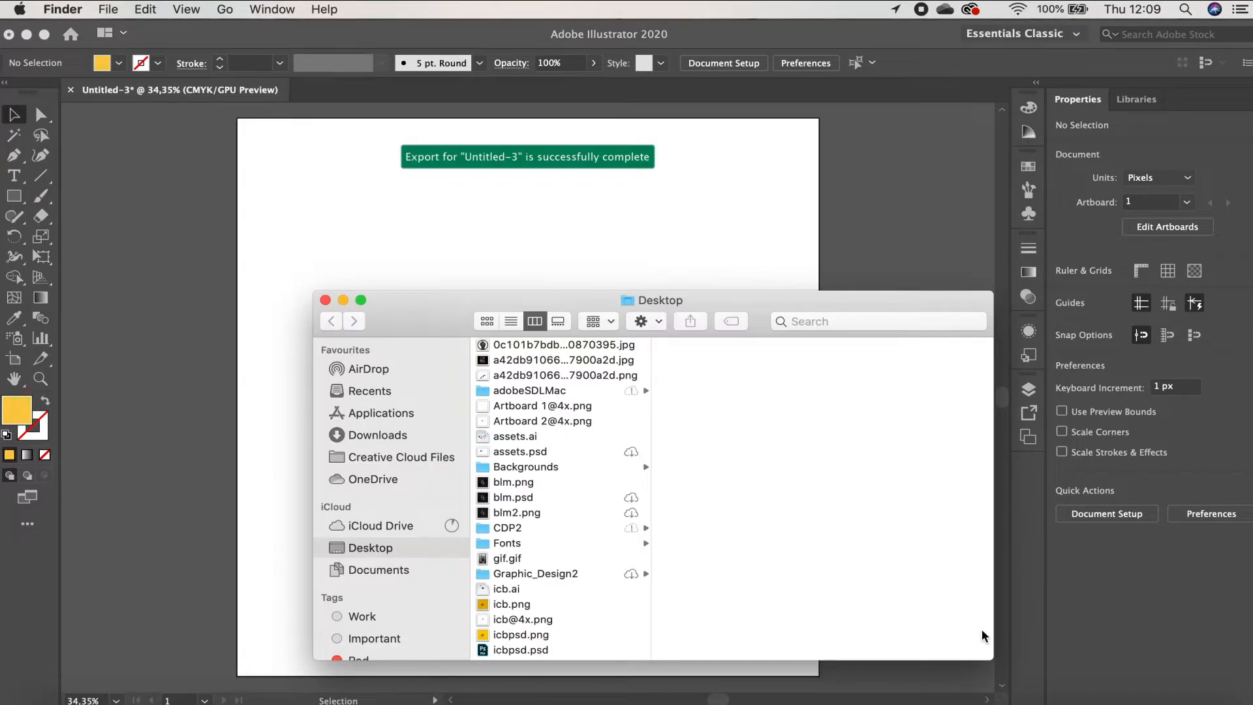
# Step: Switch to Photoshop and create a 1080 x 1080 px RGB document at 72 ppi with a white background
pyautogui.click(884, 254)
pyautogui.click(1037, 702)
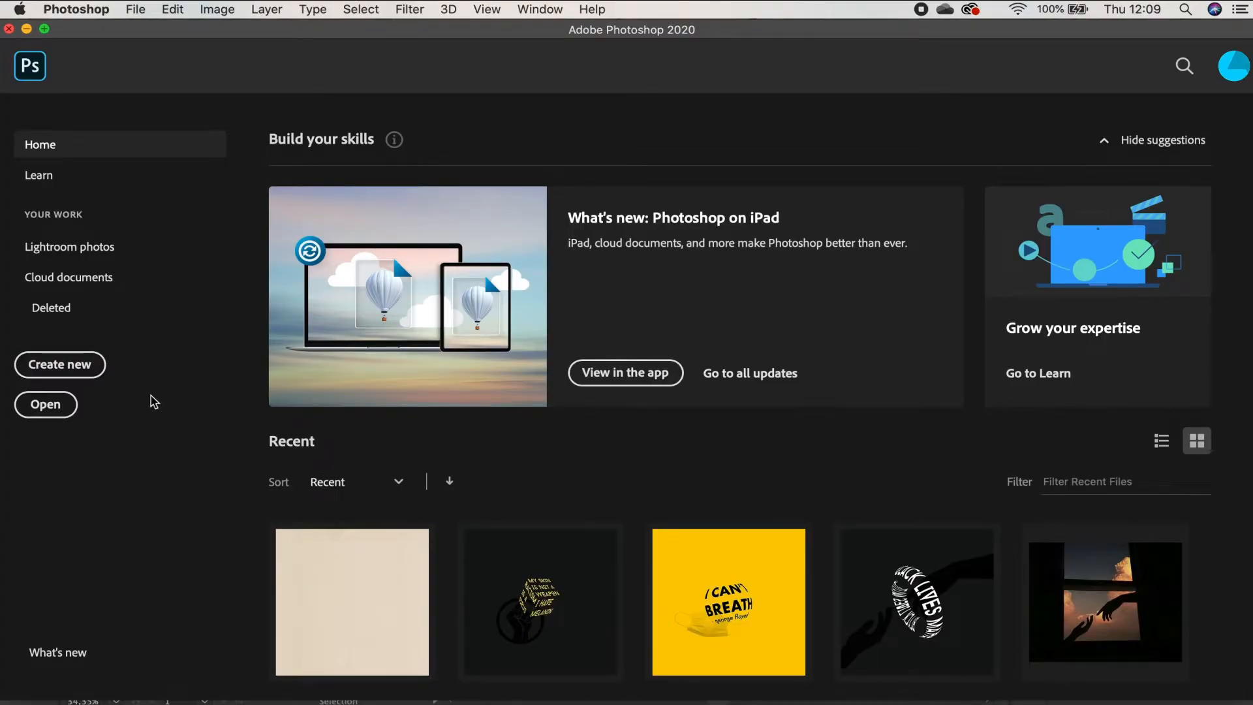
pyautogui.click(95, 369)
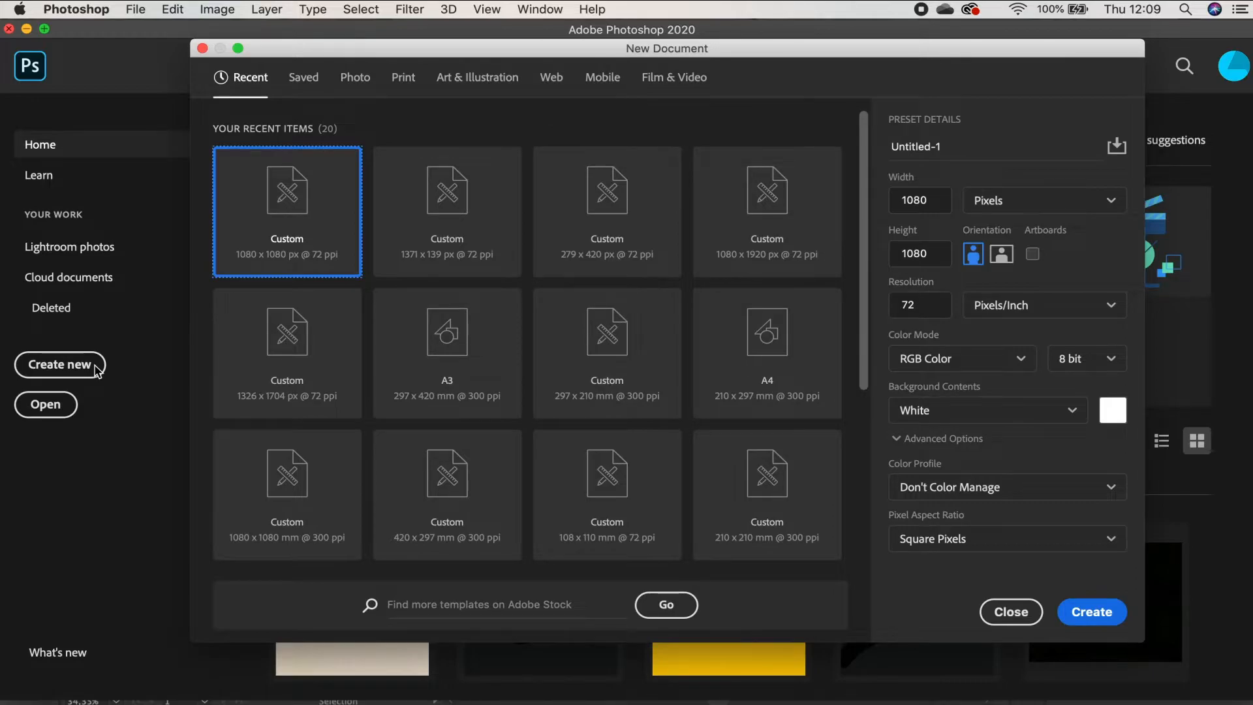
pyautogui.click(1075, 609)
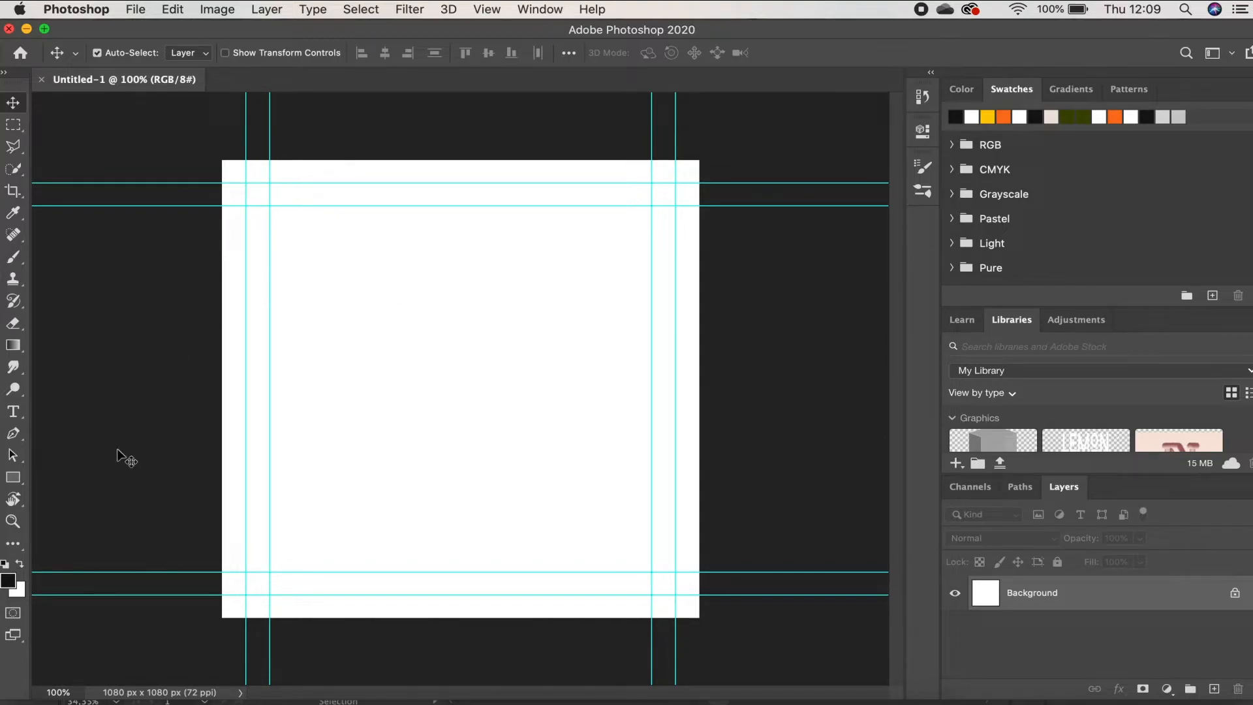
pyautogui.click(61, 697)
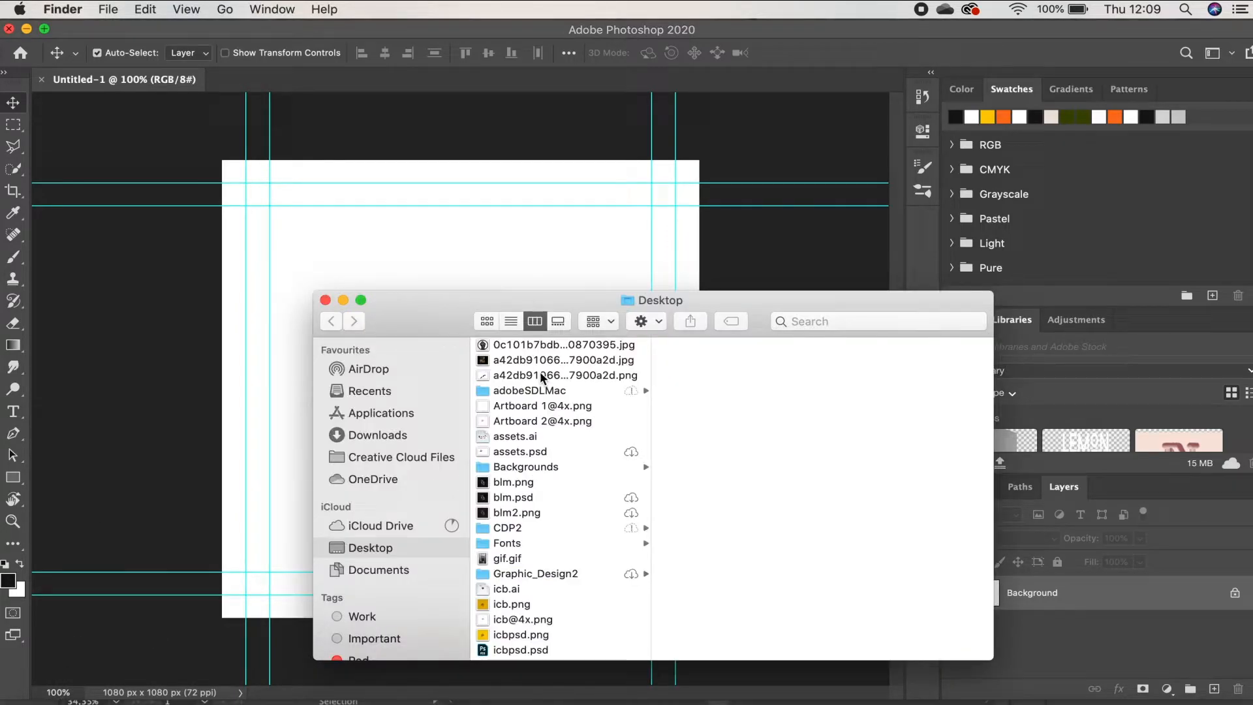
pyautogui.scroll(-10, 516, 617)
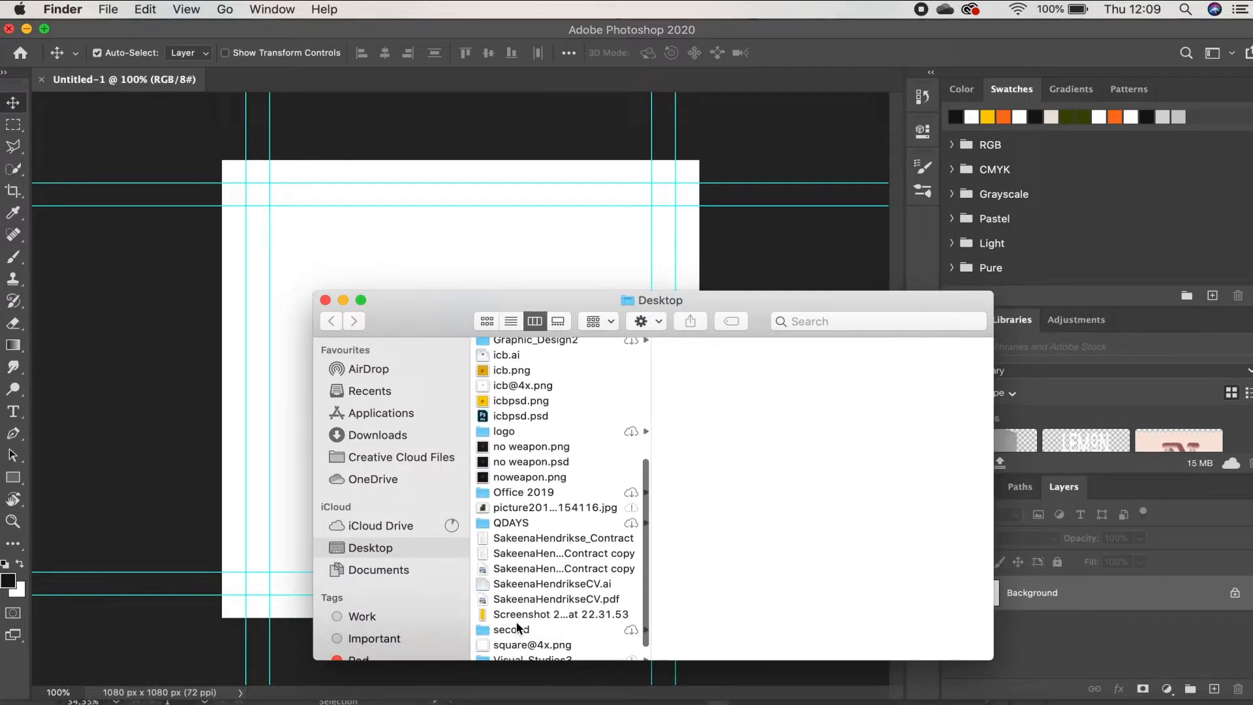
pyautogui.moveTo(511, 621); pyautogui.dragTo(265, 468)
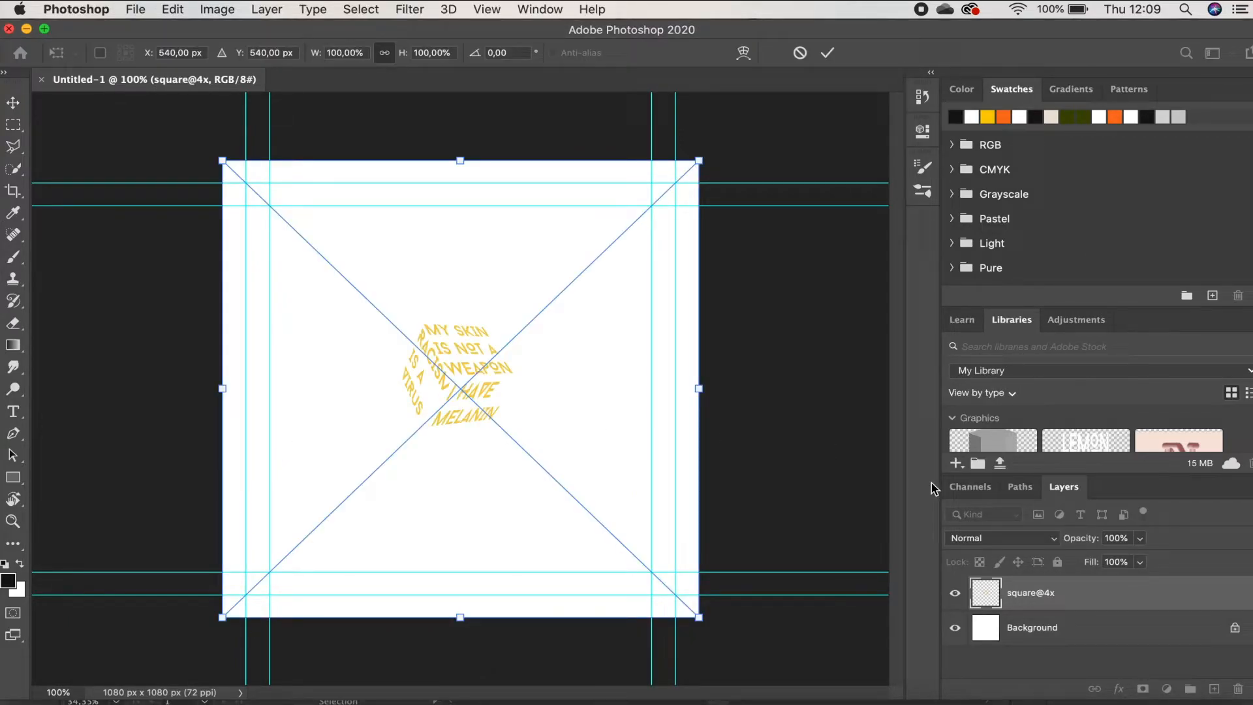
pyautogui.click(956, 594)
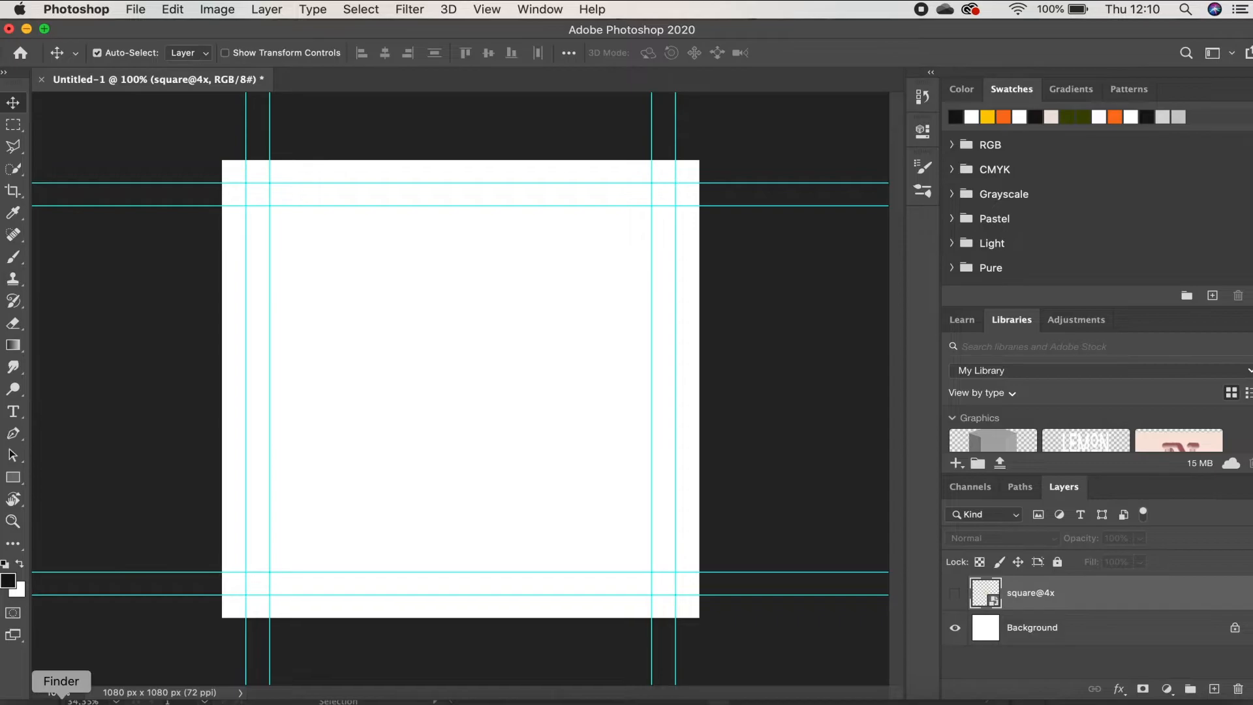
# Step: Place the raised-fist JPG from the Desktop into the document and scale it up to about 152%
pyautogui.click(61, 697)
pyautogui.scroll(10, 526, 499)
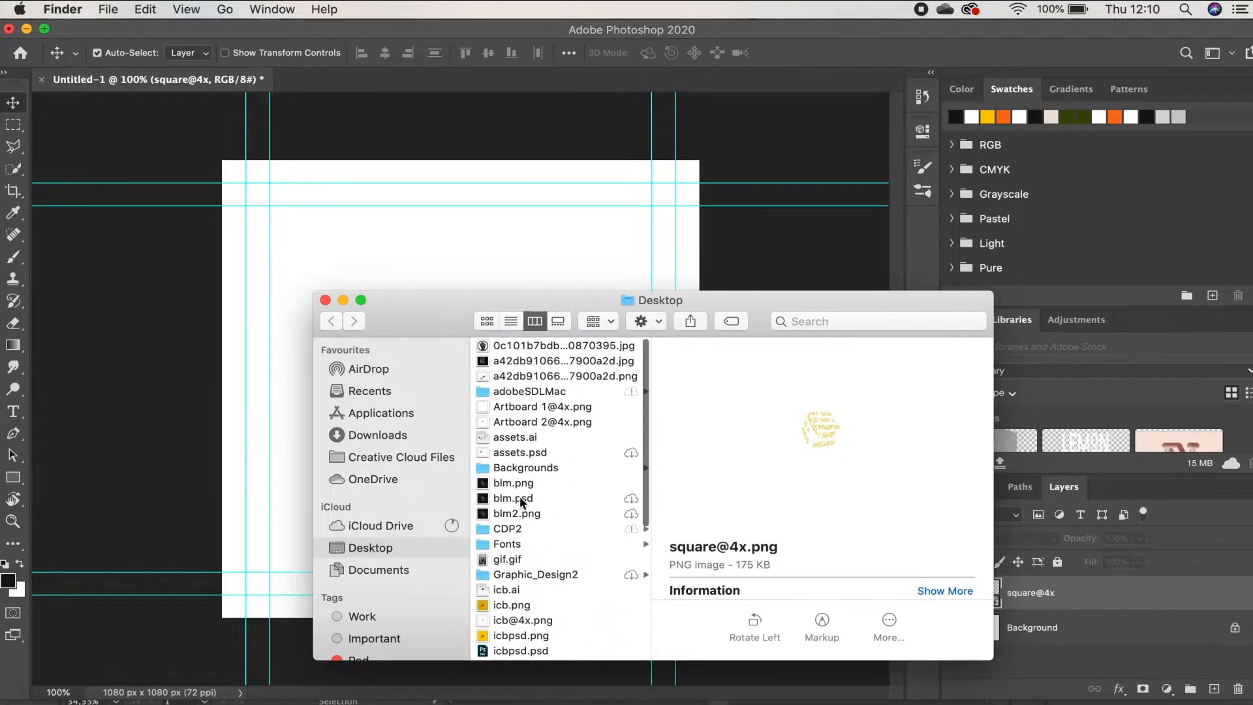
pyautogui.click(524, 345)
pyautogui.moveTo(523, 345); pyautogui.dragTo(391, 249)
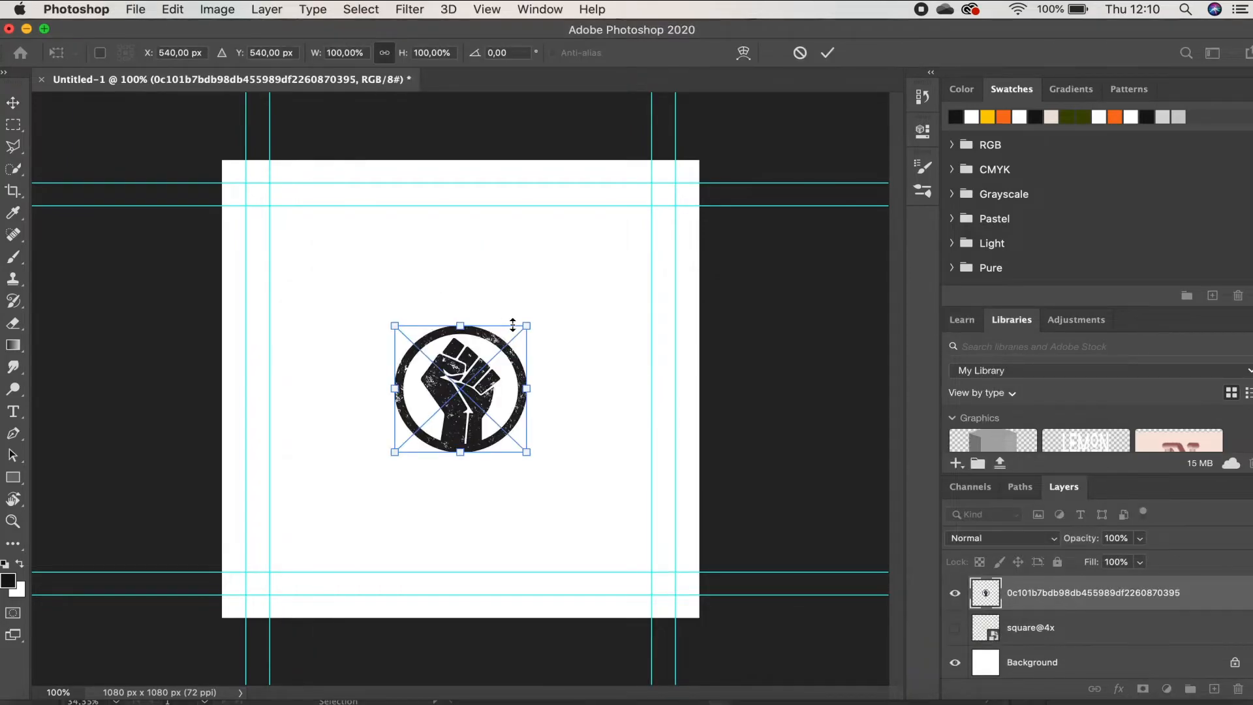
pyautogui.moveTo(527, 324); pyautogui.dragTo(595, 259)
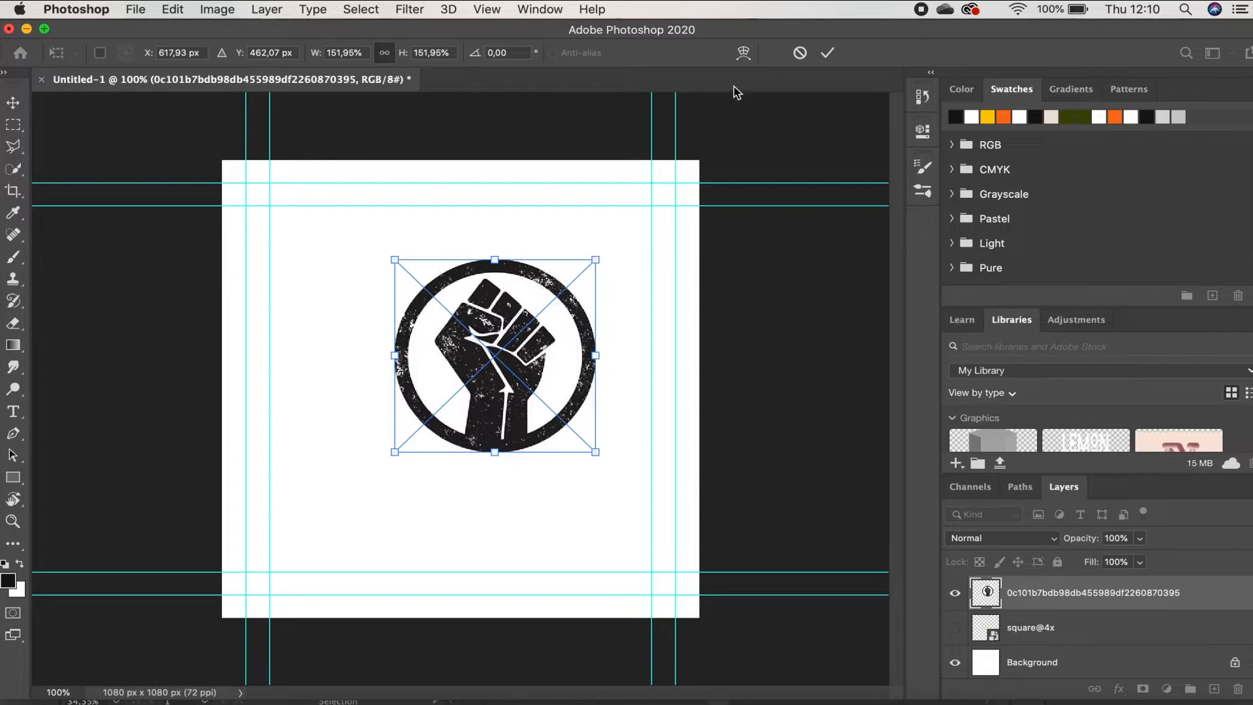
pyautogui.click(827, 52)
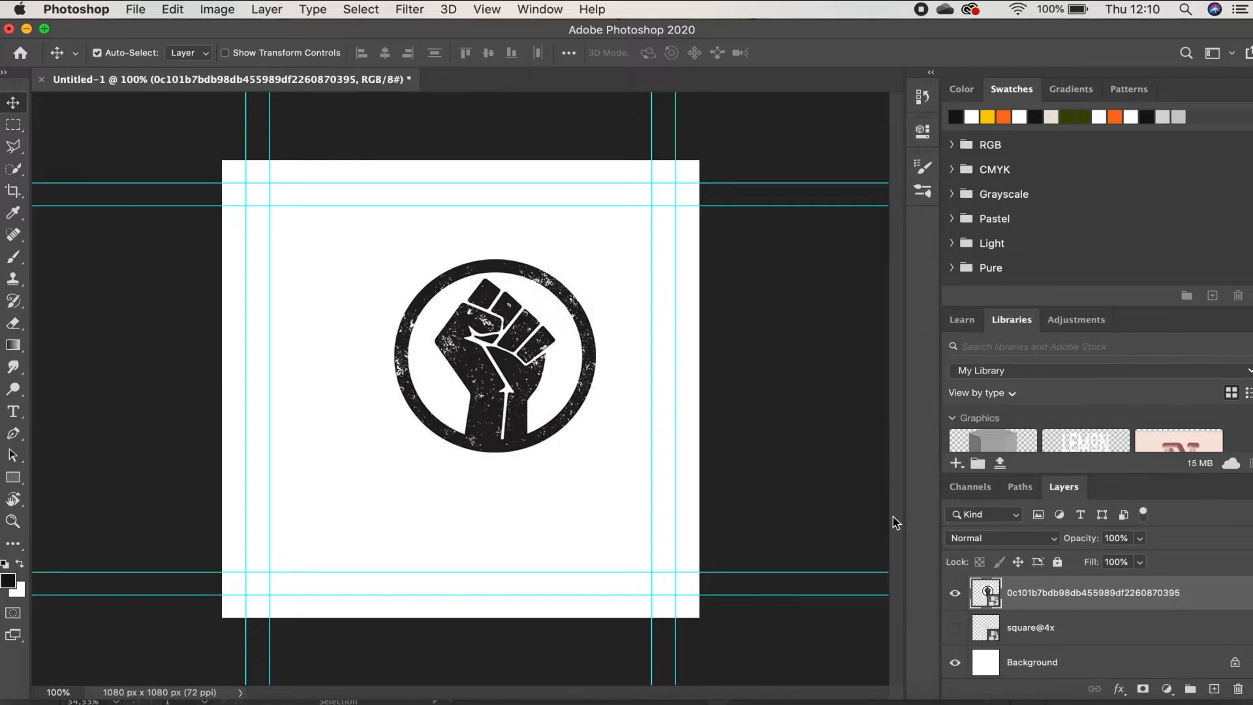
# Step: Hide the white Background layer beneath the fist image
pyautogui.click(955, 662)
pyautogui.click(955, 663)
pyautogui.click(955, 663)
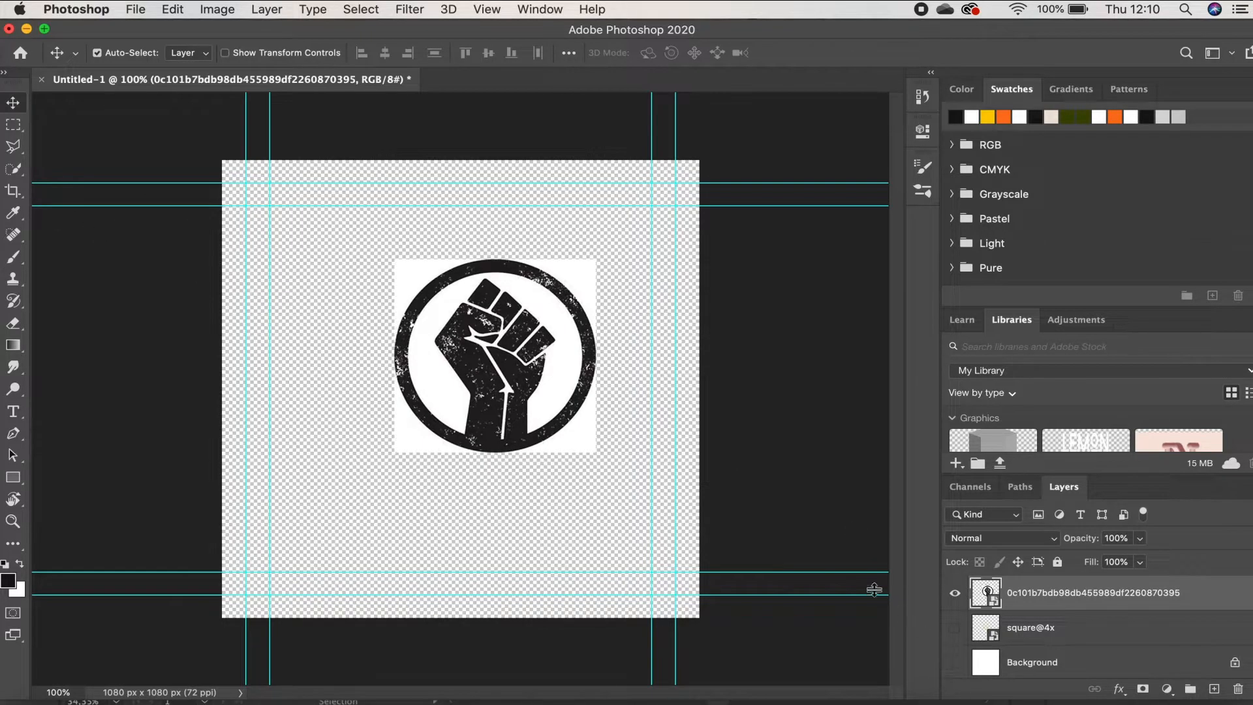
# Step: Select the fist's hand and wrist and the lower part of the ring with the Quick Selection tool at brush size 10
pyautogui.click(18, 170)
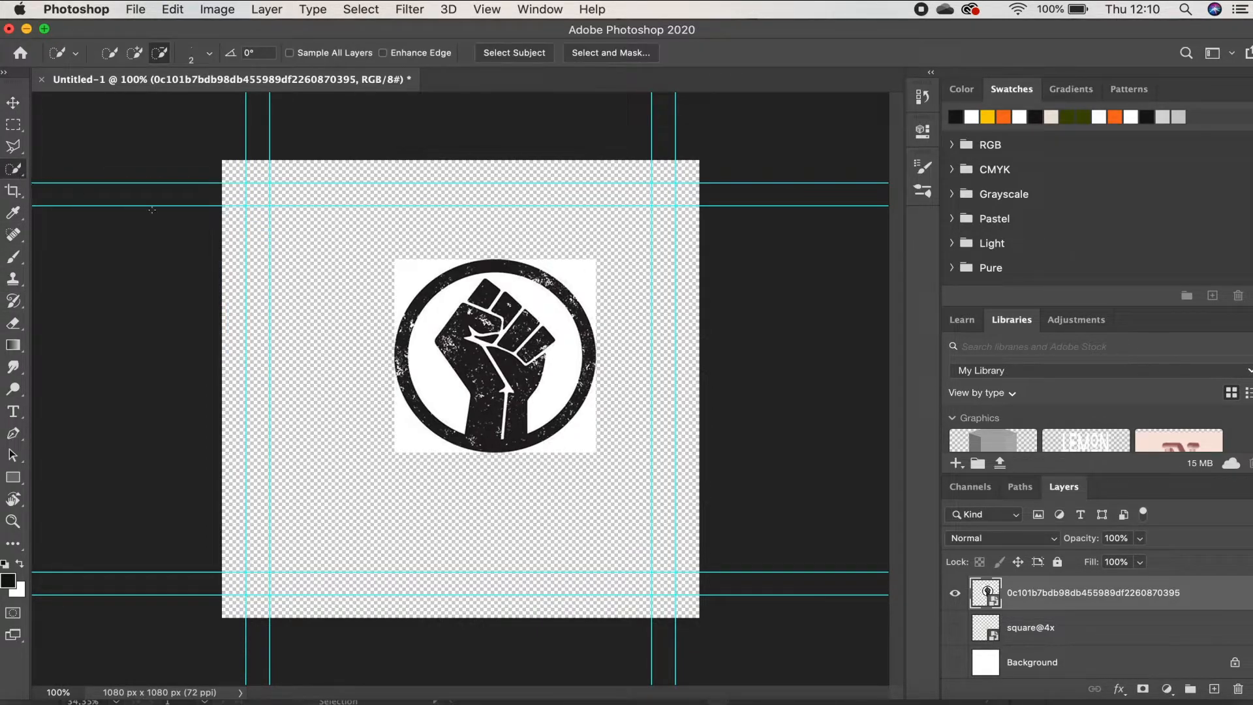
pyautogui.press('super+plus')
pyautogui.press('super+plus')
pyautogui.moveTo(595, 283)
pyautogui.mouseDown()
pyautogui.moveTo(455, 421)
pyautogui.moveTo(399, 452)
pyautogui.mouseUp()
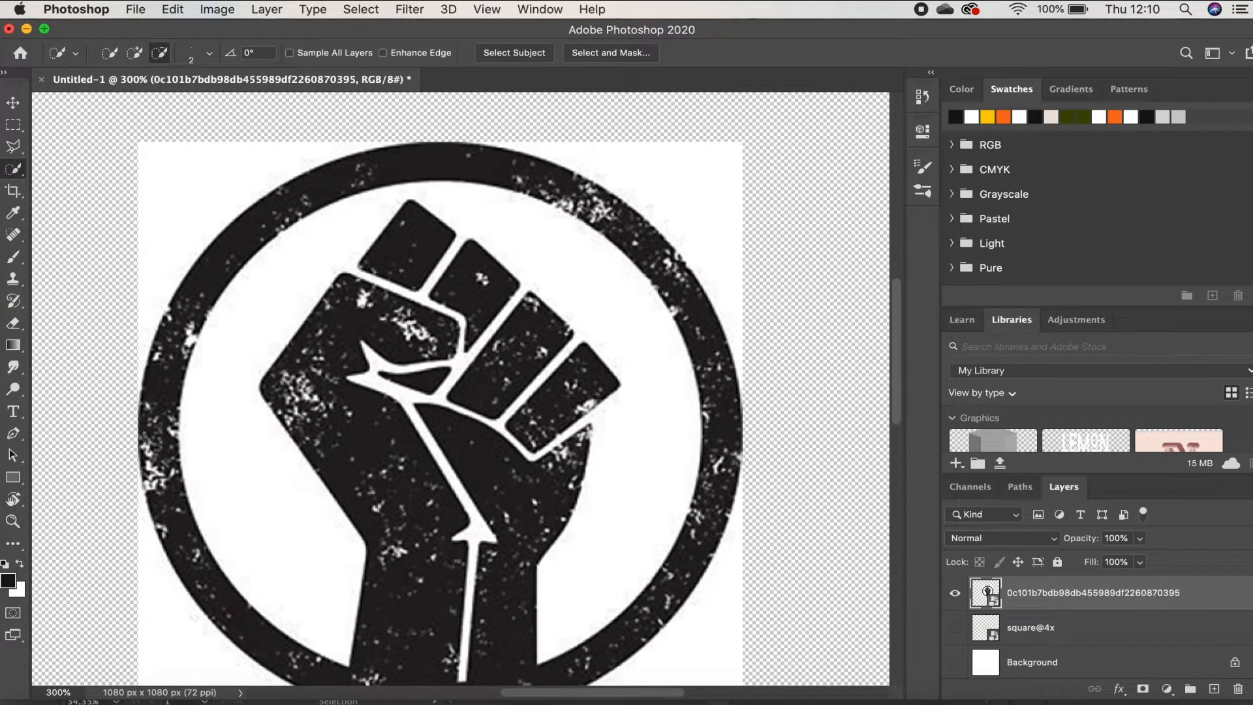
pyautogui.scroll(-2, 429, 508)
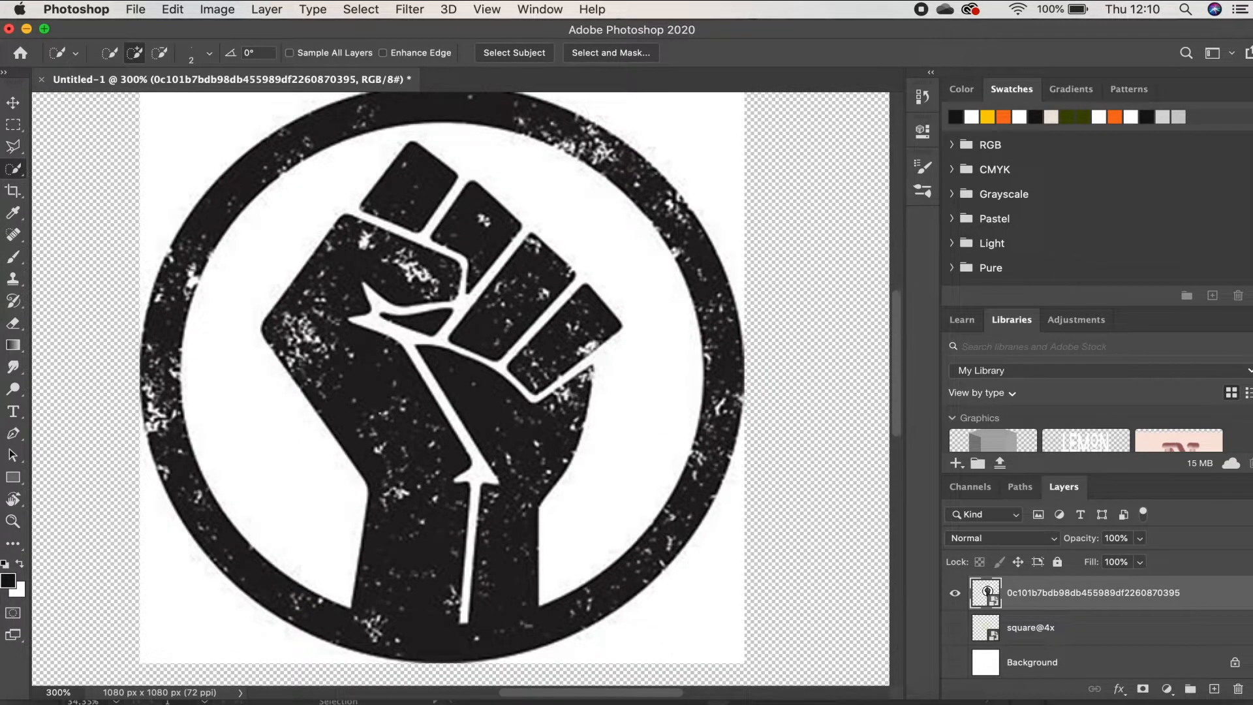
pyautogui.press('alt')
pyautogui.click(134, 52)
pyautogui.click(118, 55)
pyautogui.moveTo(300, 300)
pyautogui.mouseDown()
pyautogui.moveTo(364, 418)
pyautogui.moveTo(413, 474)
pyautogui.moveTo(508, 476)
pyautogui.moveTo(509, 428)
pyautogui.moveTo(513, 488)
pyautogui.mouseUp()
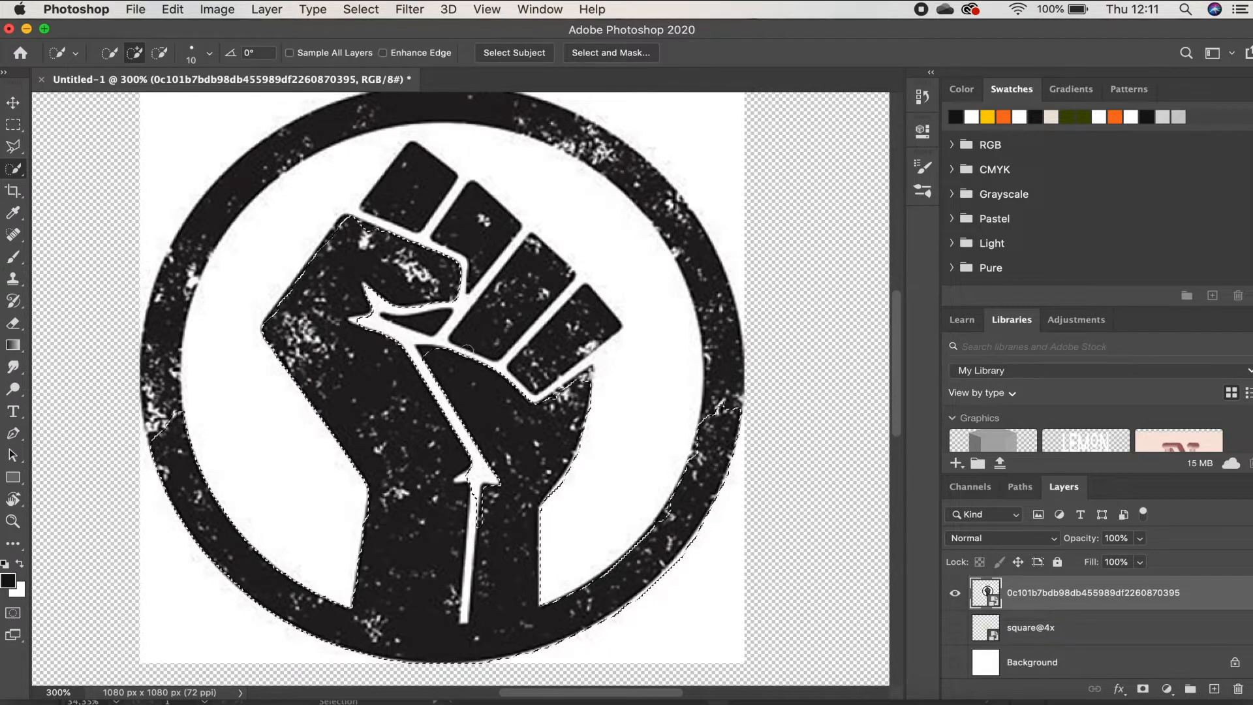
# Step: Add the upper and right parts of the ring and the fist's fingers to the selection
pyautogui.moveTo(264, 175); pyautogui.dragTo(502, 109)
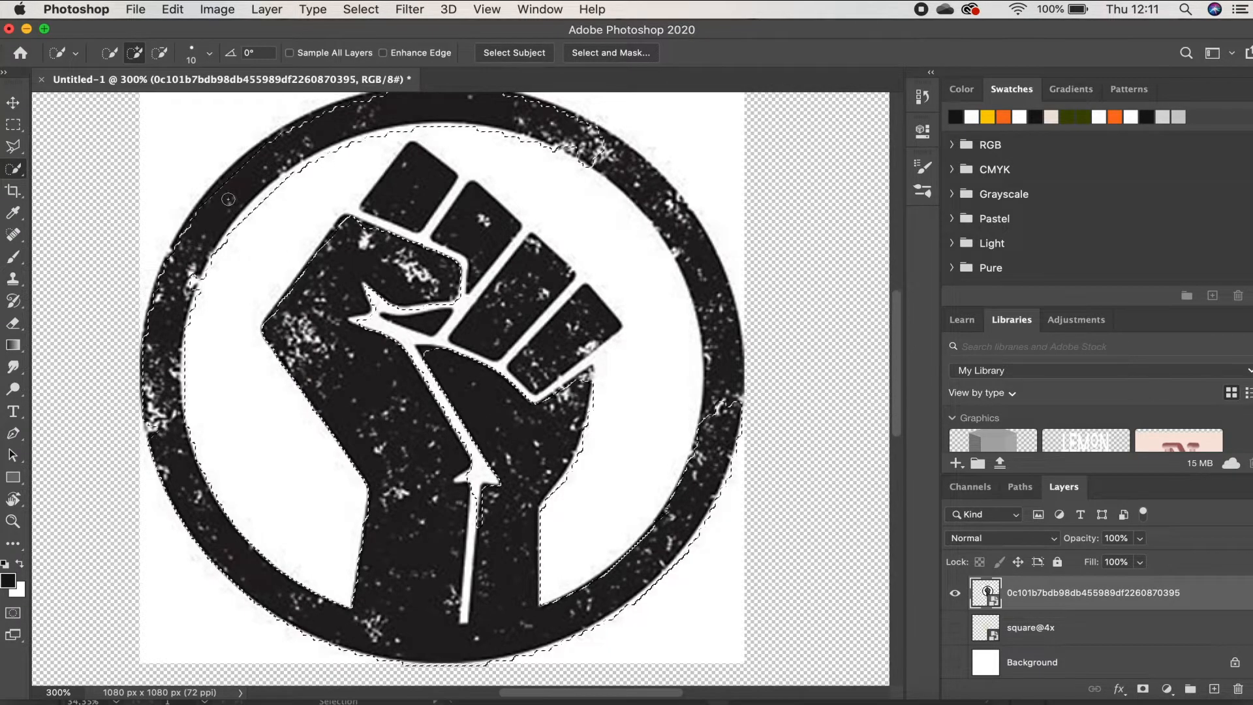
pyautogui.click(674, 223)
pyautogui.click(522, 284)
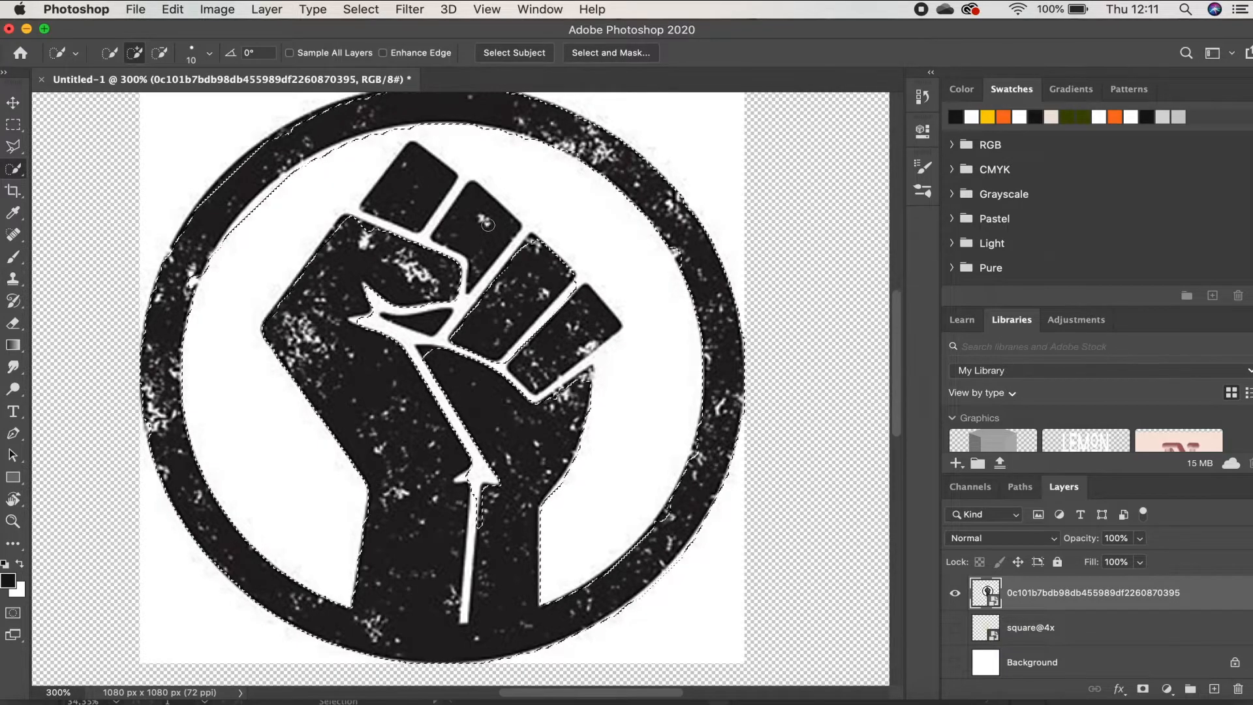
pyautogui.click(571, 330)
pyautogui.click(431, 325)
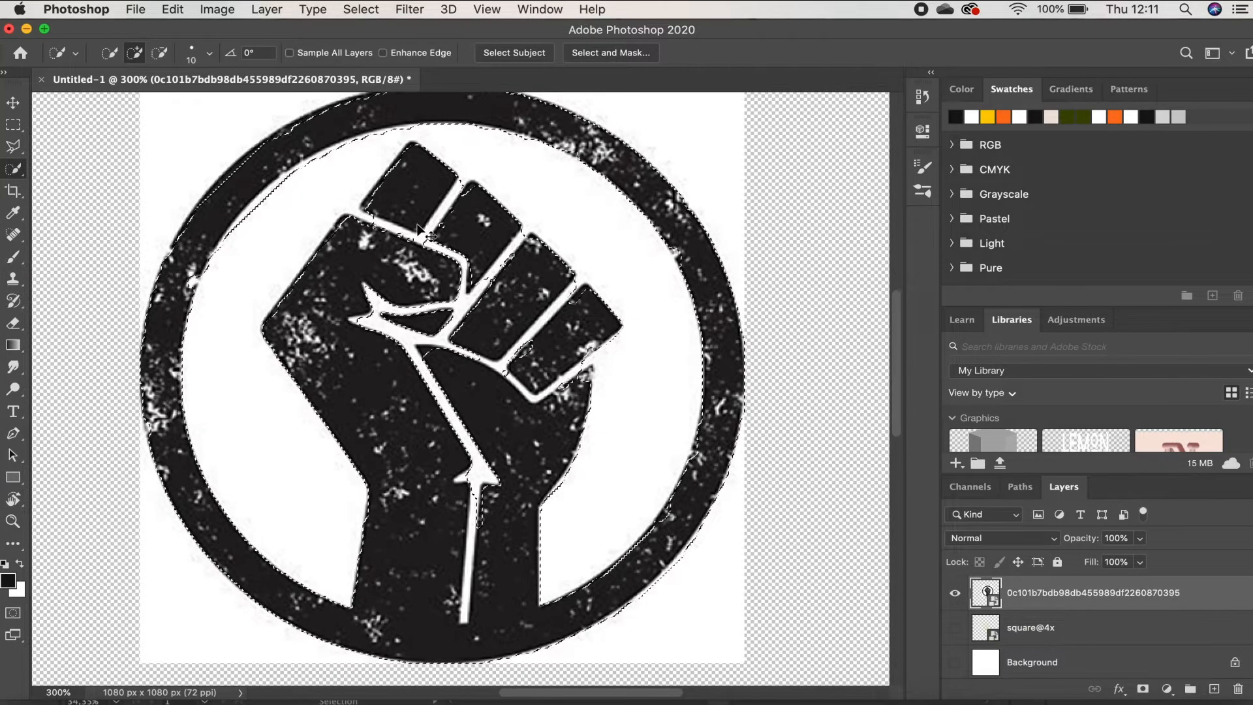
# Step: Subtract the white line running down the wrist from the selection with the Quick Selection tool at brush size 6
pyautogui.press('super+equal')
pyautogui.scroll(-5, 589, 406)
pyautogui.hscroll(-1, 590, 406)
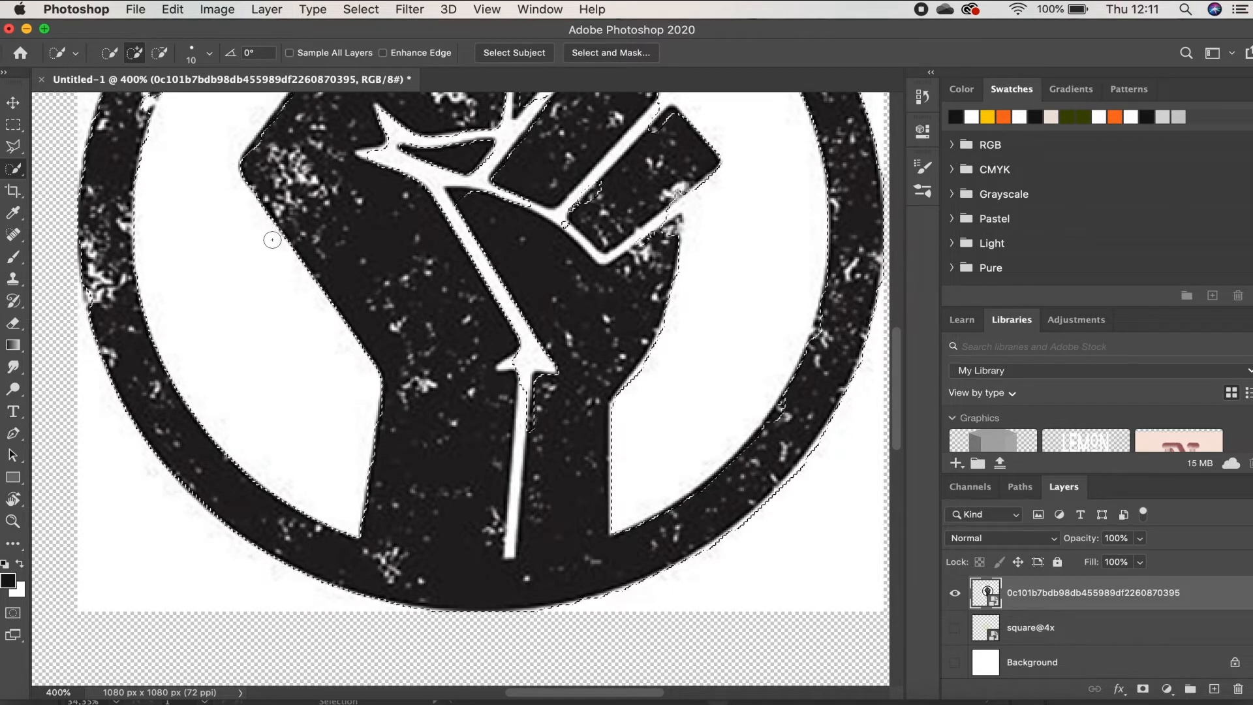
pyautogui.click(159, 52)
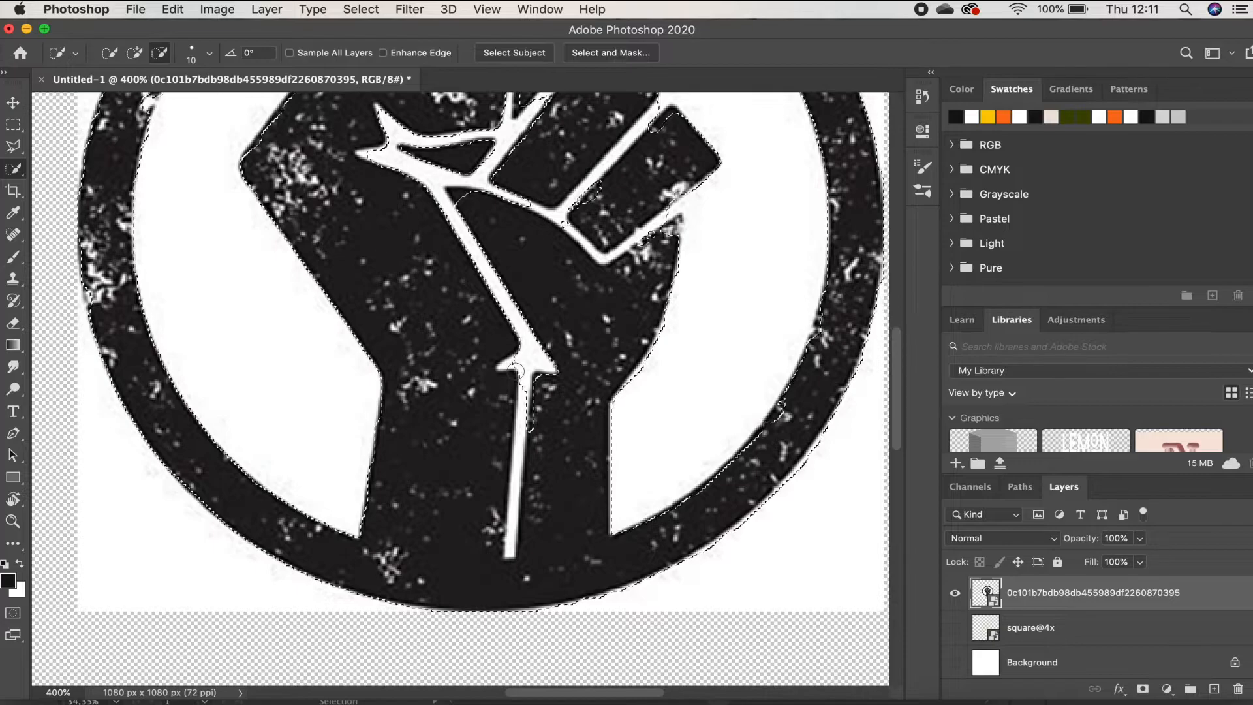
pyautogui.press('[')
pyautogui.press('[')
pyautogui.press('[')
pyautogui.press('[')
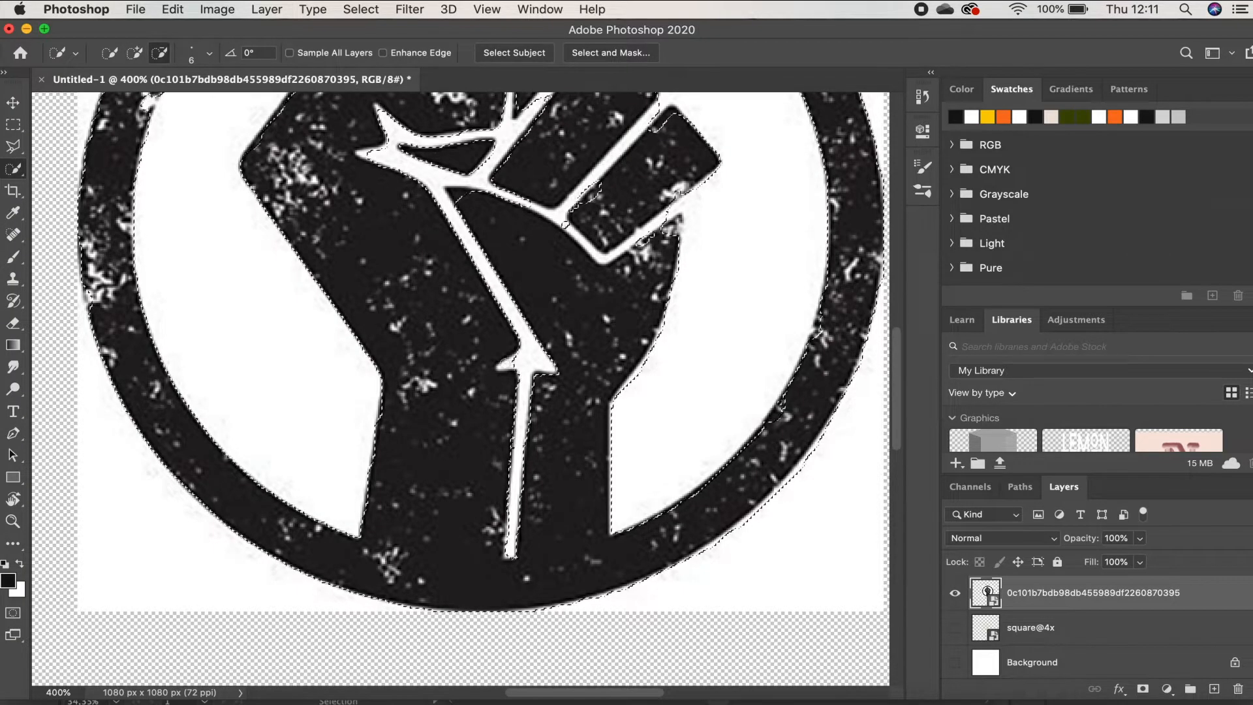
pyautogui.keyDown('alt'); pyautogui.click(504, 365); pyautogui.keyUp('alt')
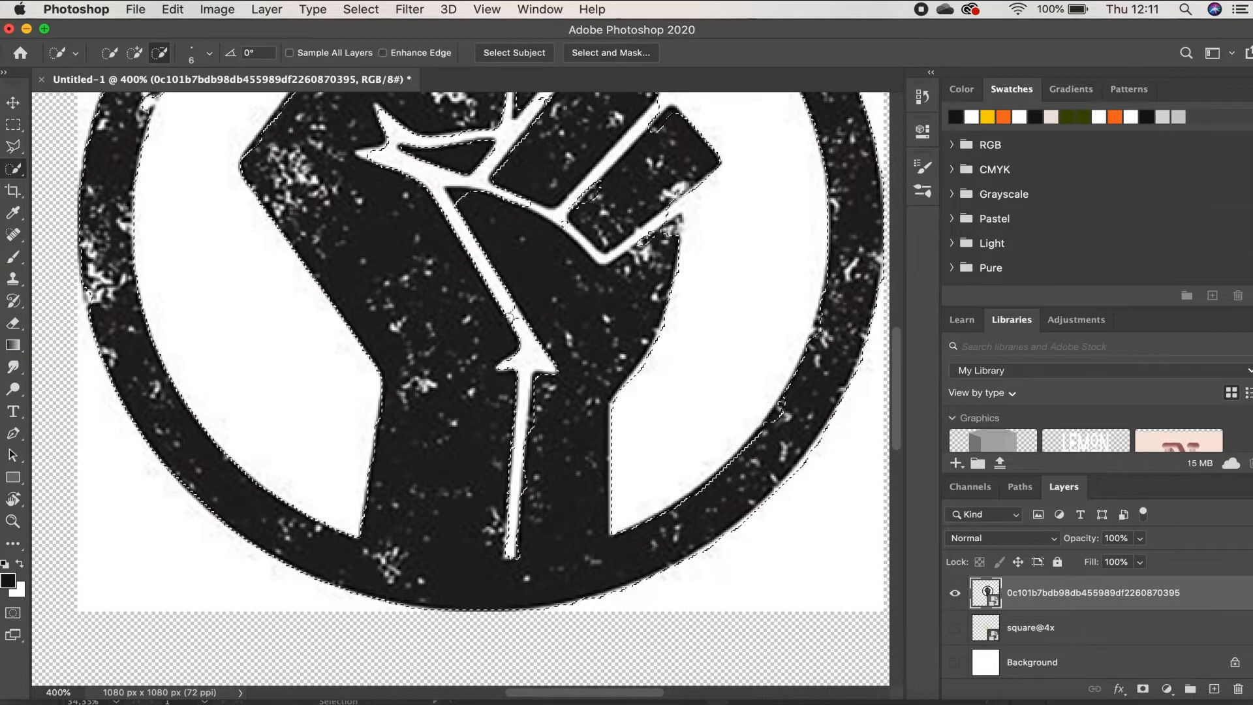
# Step: Subtract the white speck on the ring's left side and the white strip along its upper-left inner edge from the selection
pyautogui.moveTo(404, 423)
pyautogui.mouseDown()
pyautogui.moveTo(481, 462)
pyautogui.moveTo(446, 480)
pyautogui.mouseUp()
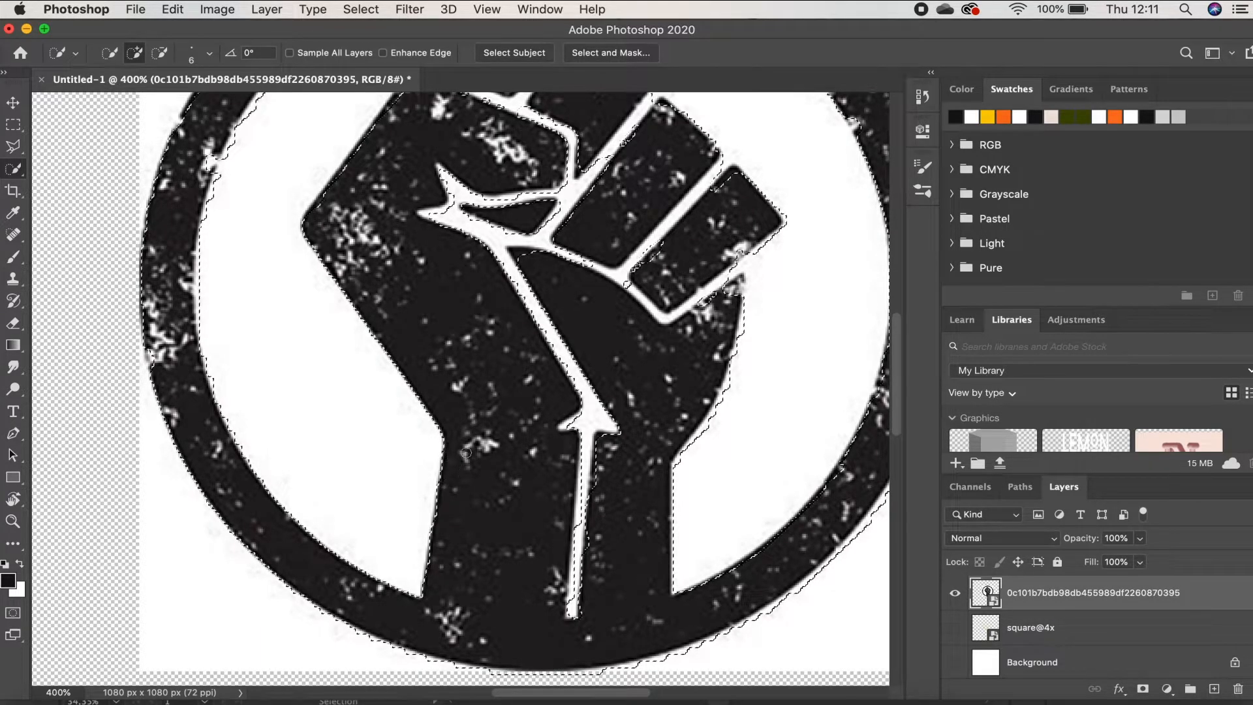
pyautogui.moveTo(358, 454); pyautogui.dragTo(412, 550)
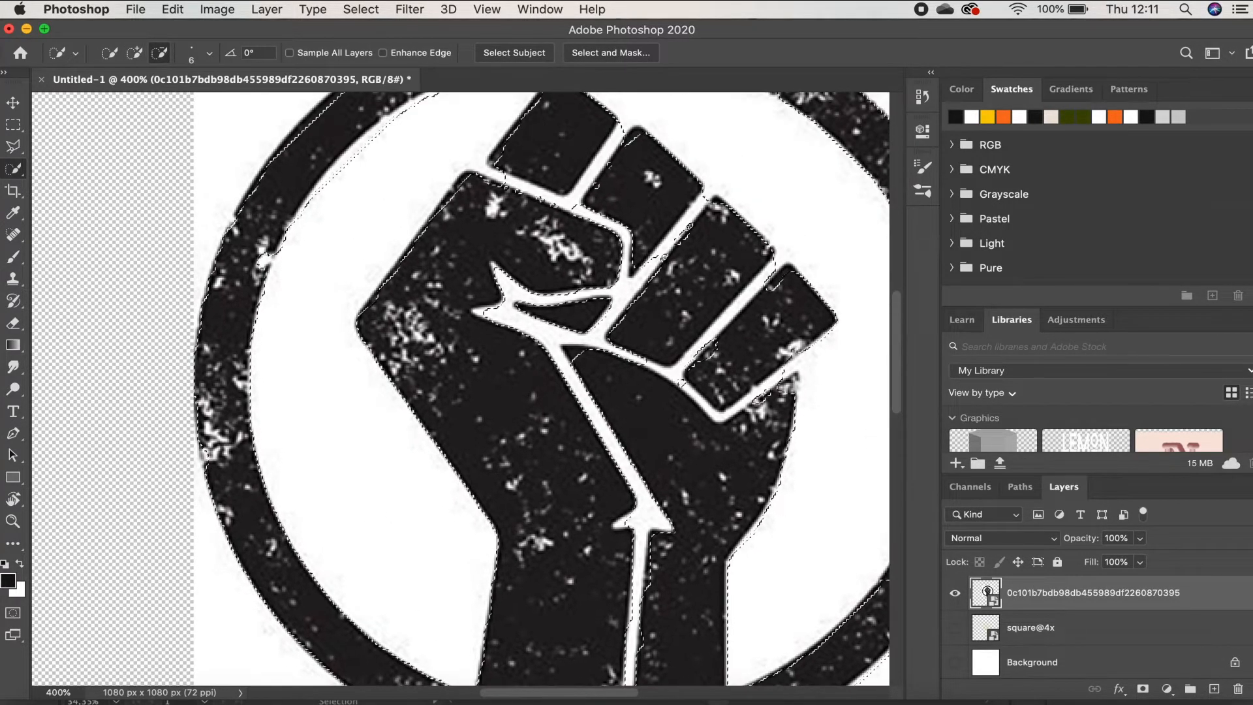
pyautogui.keyDown('alt'); pyautogui.click(264, 260); pyautogui.keyUp('alt')
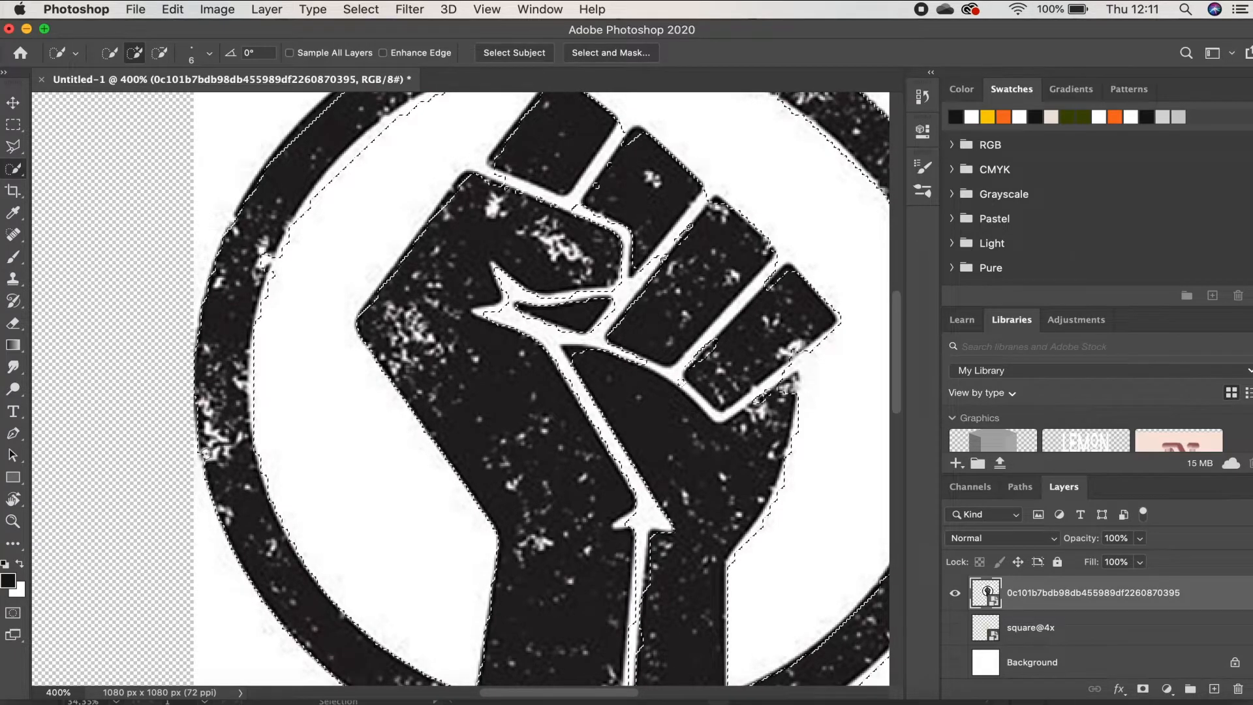
pyautogui.moveTo(383, 408); pyautogui.dragTo(355, 540)
pyautogui.moveTo(271, 346); pyautogui.dragTo(263, 364)
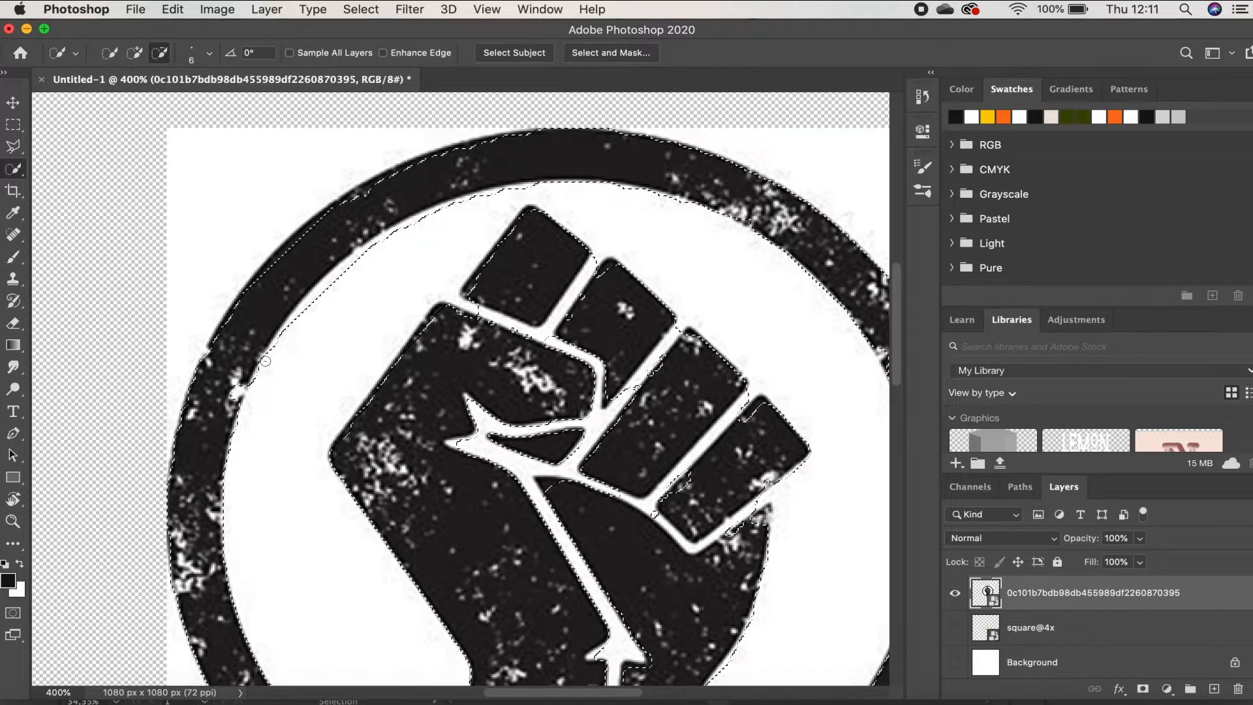
pyautogui.moveTo(290, 310)
pyautogui.mouseDown()
pyautogui.moveTo(374, 246)
pyautogui.moveTo(525, 187)
pyautogui.mouseUp()
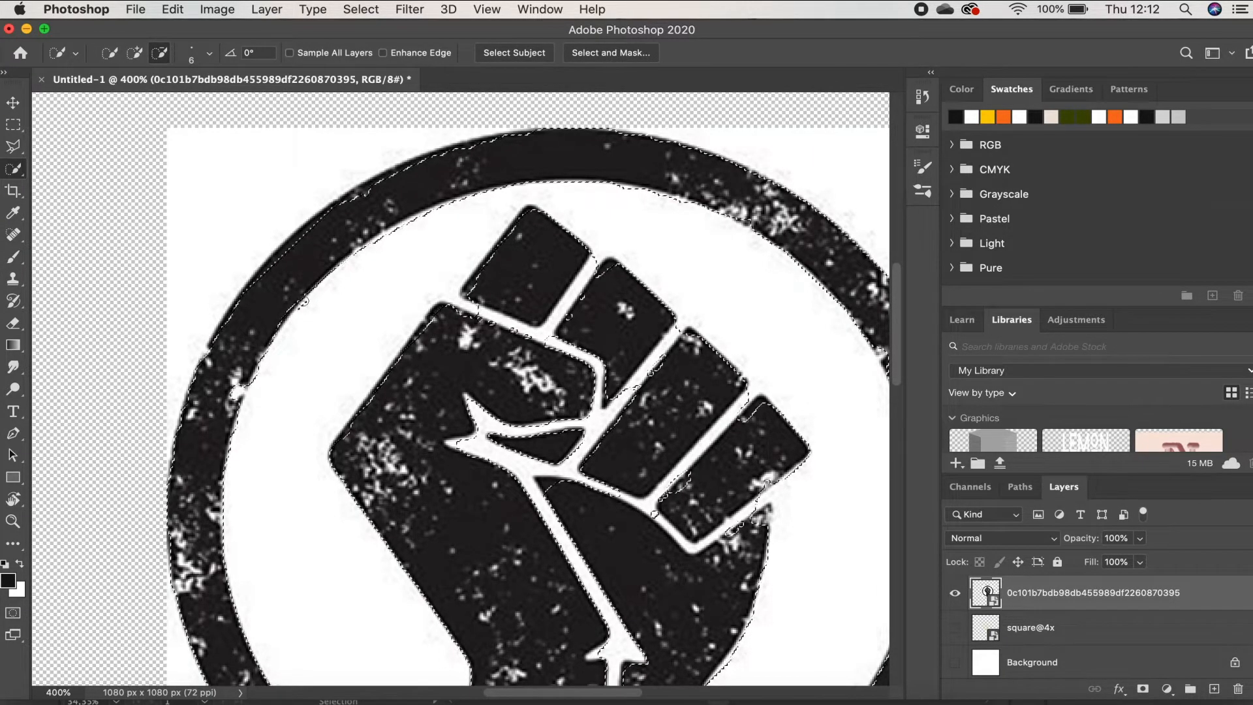
pyautogui.click(235, 392)
pyautogui.press('alt')
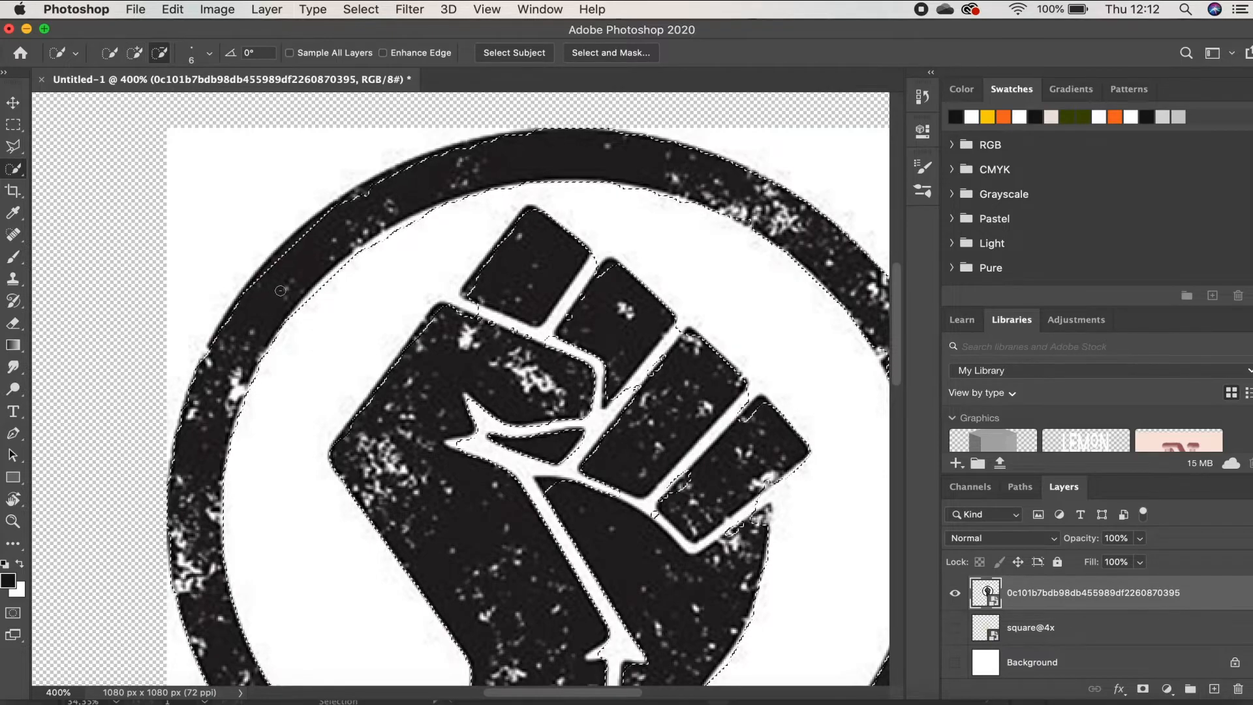
pyautogui.keyDown('alt'); pyautogui.click(277, 266); pyautogui.keyUp('alt')
pyautogui.press('alt')
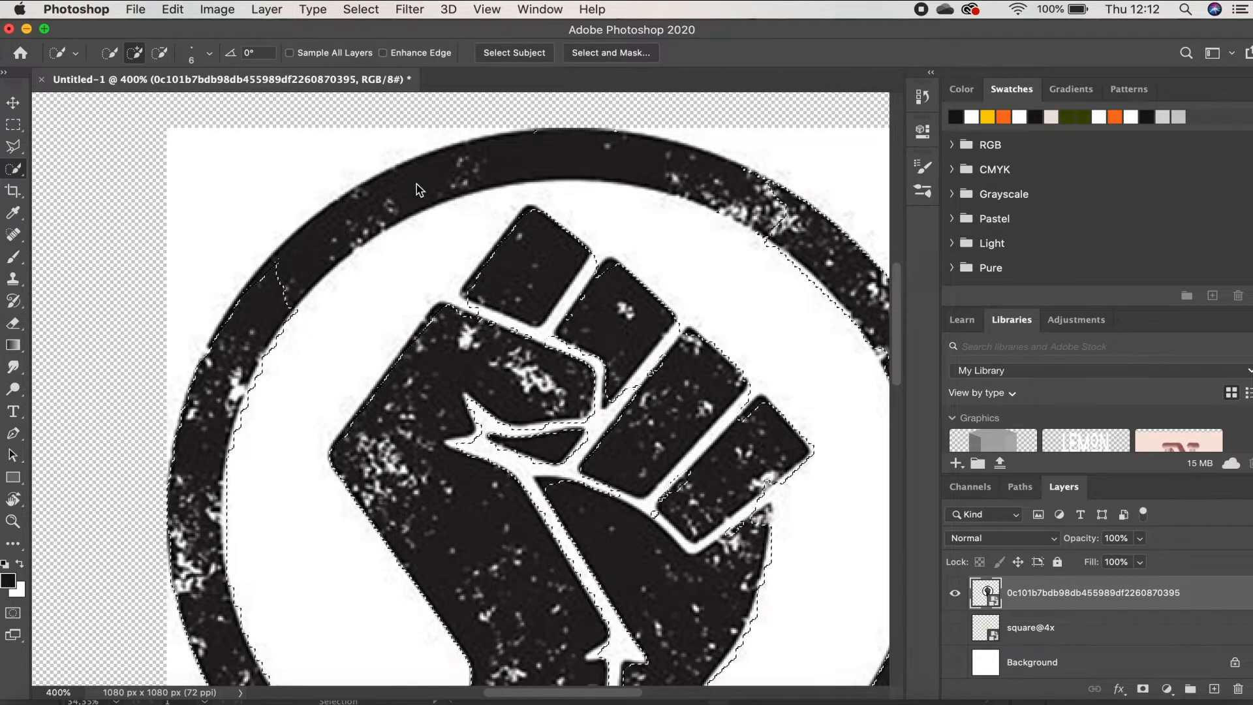
pyautogui.press('alt')
pyautogui.click(108, 53)
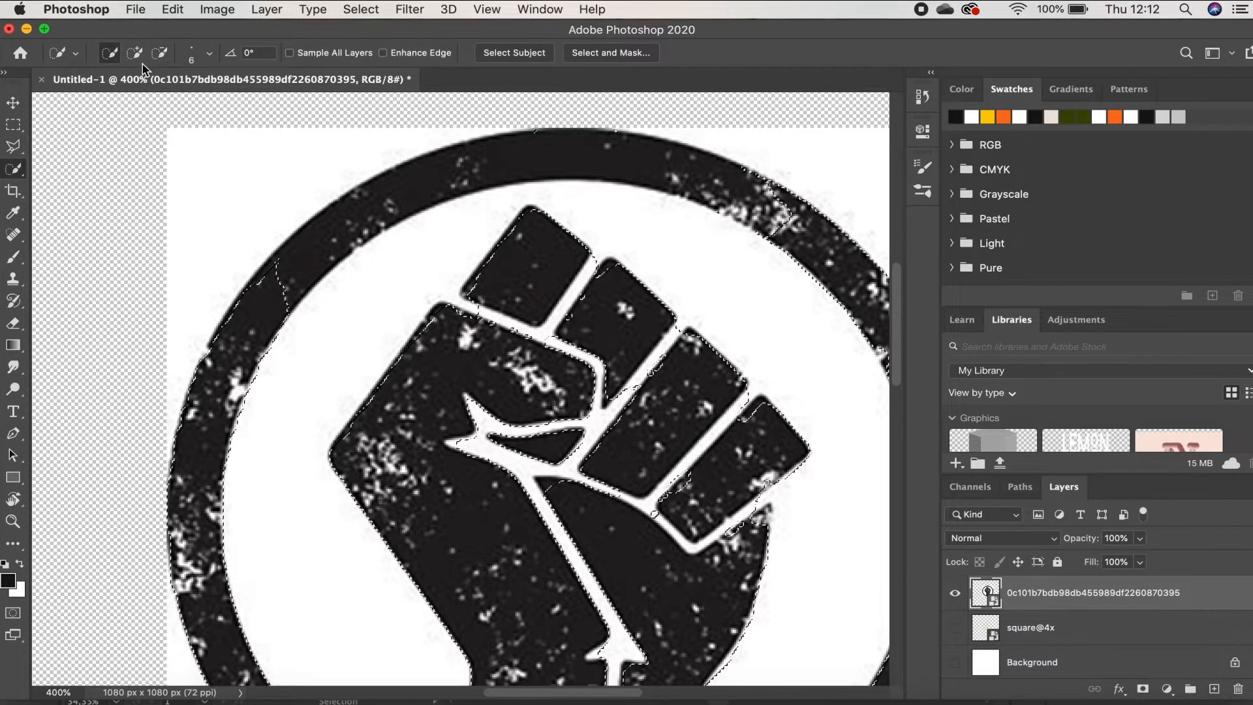
pyautogui.moveTo(337, 227); pyautogui.dragTo(334, 230)
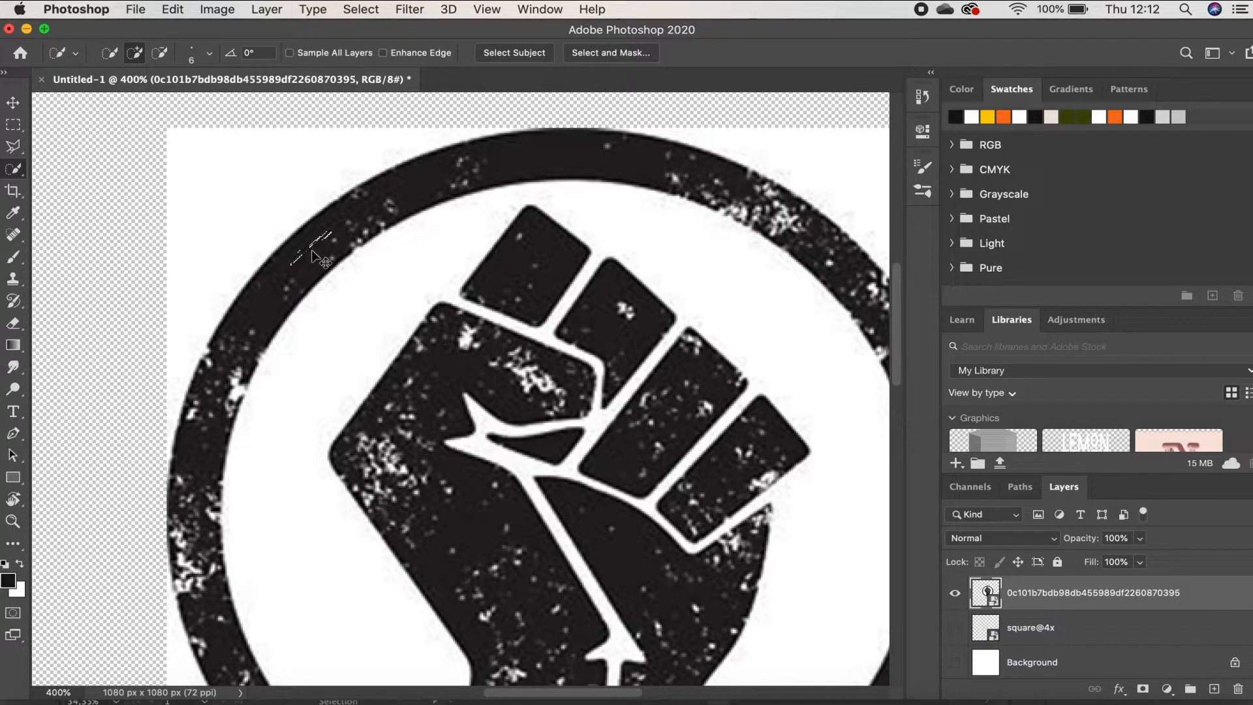
# Step: Add the ring's upper-left arc back to the selection out to its outer edge and trim the white along its inner edge
pyautogui.moveTo(292, 273); pyautogui.dragTo(368, 218)
pyautogui.moveTo(284, 257); pyautogui.dragTo(260, 278)
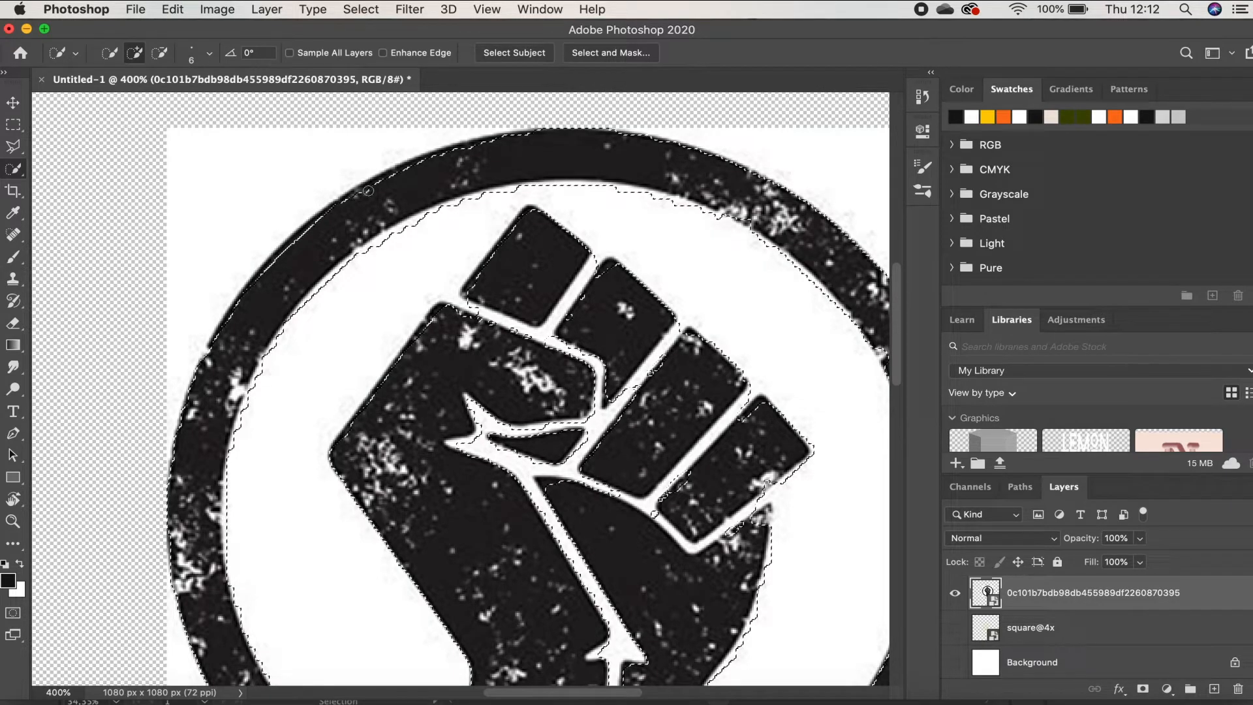
pyautogui.moveTo(454, 147); pyautogui.dragTo(503, 137)
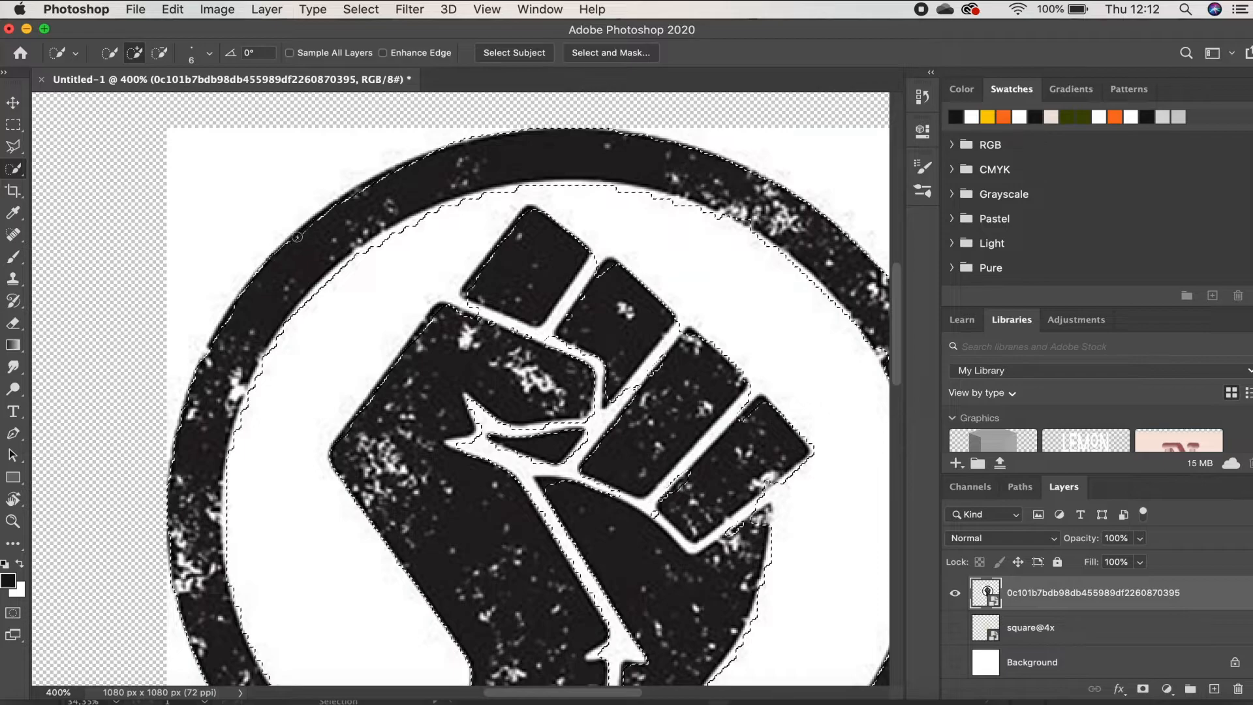
pyautogui.moveTo(362, 194); pyautogui.dragTo(357, 198)
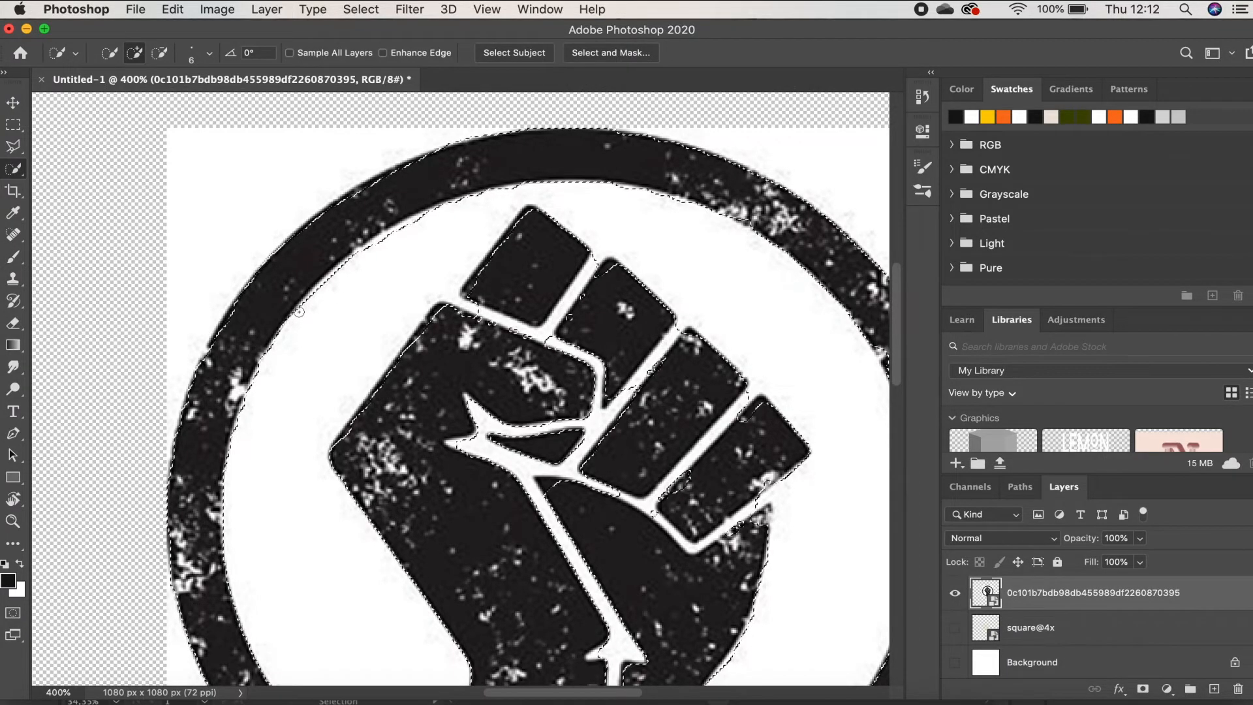
pyautogui.press('alt')
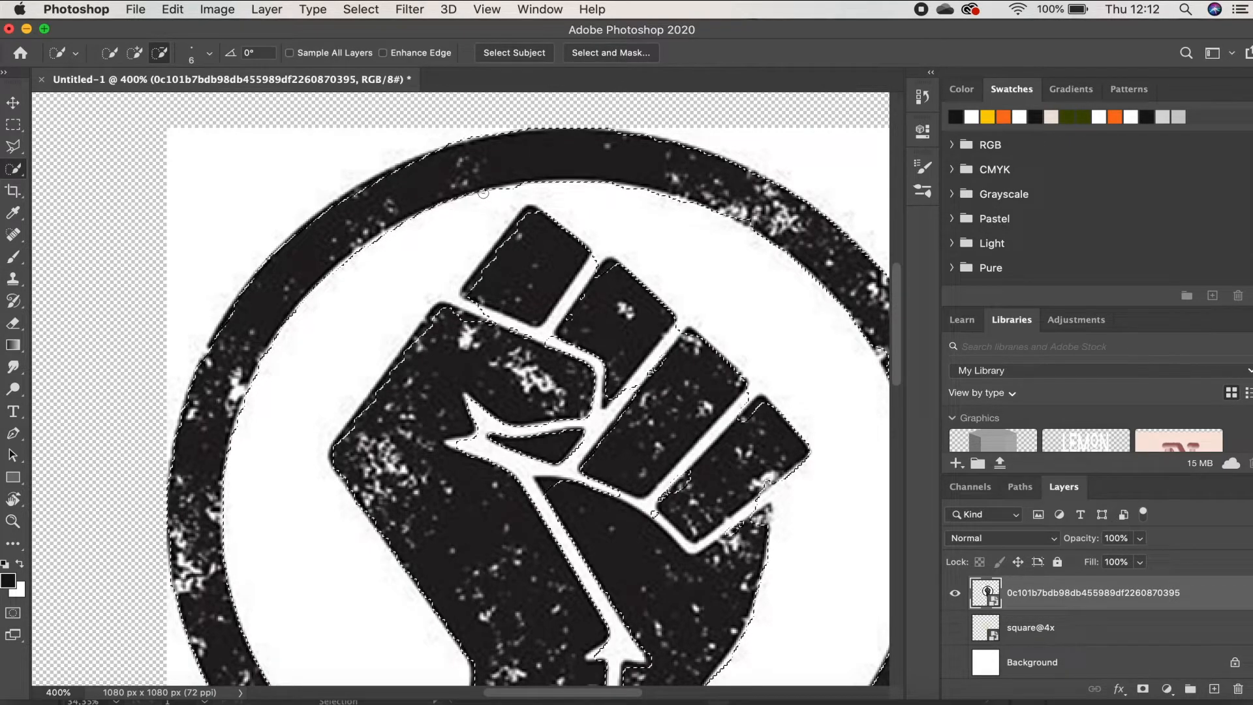
pyautogui.moveTo(613, 218); pyautogui.dragTo(440, 192)
pyautogui.click(724, 331)
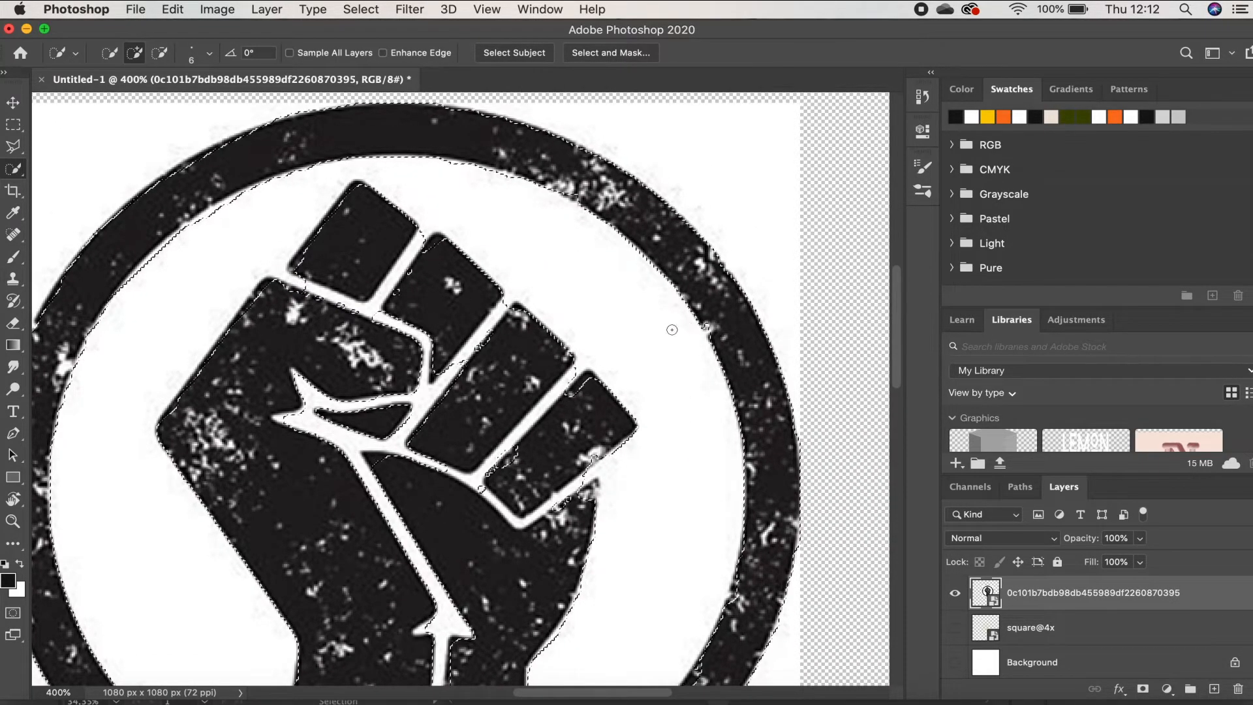
# Step: Subtract the white gap between the two rightmost fingers and the white line beneath the rightmost finger from the selection
pyautogui.press('alt')
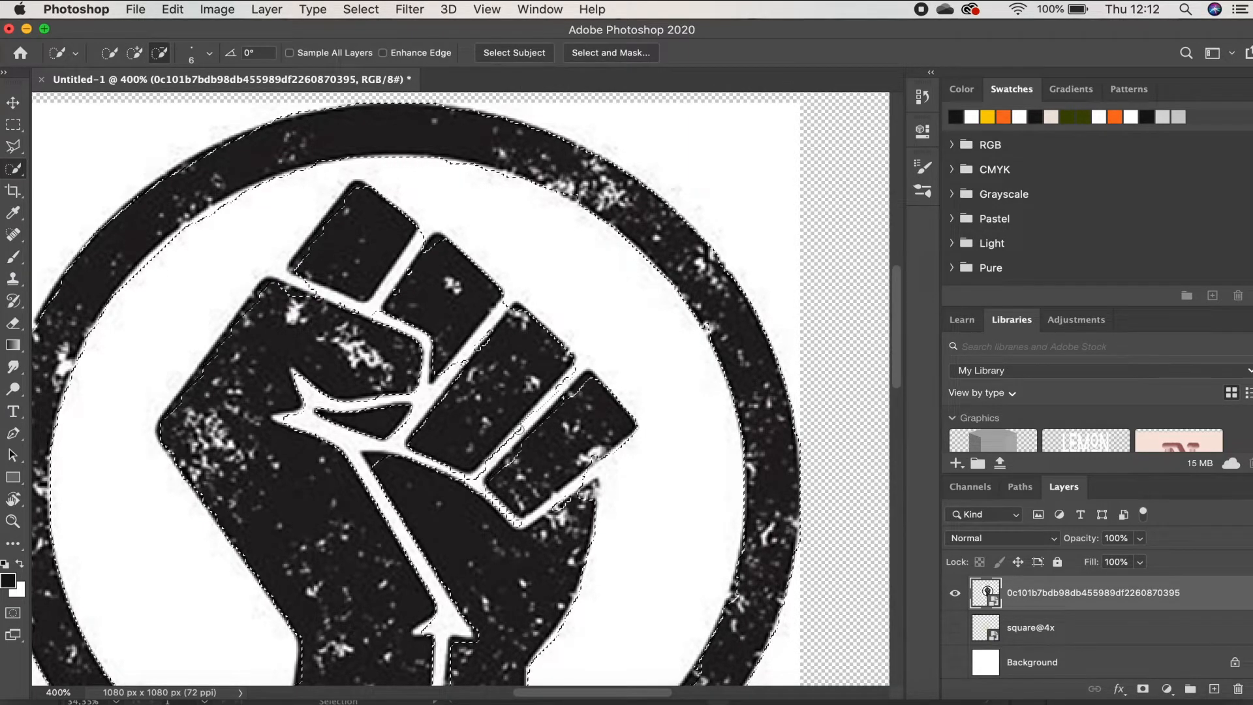
pyautogui.keyDown('alt'); pyautogui.click(539, 408); pyautogui.keyUp('alt')
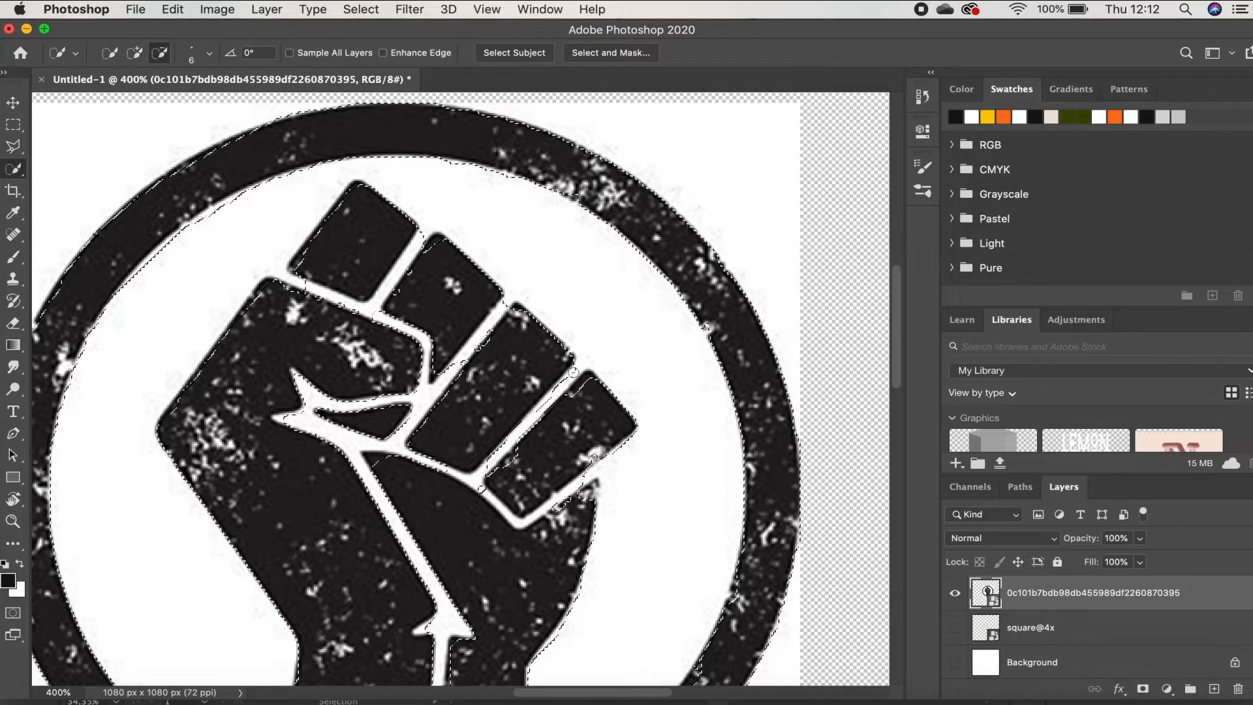
pyautogui.keyDown('alt'); pyautogui.click(490, 459); pyautogui.keyUp('alt')
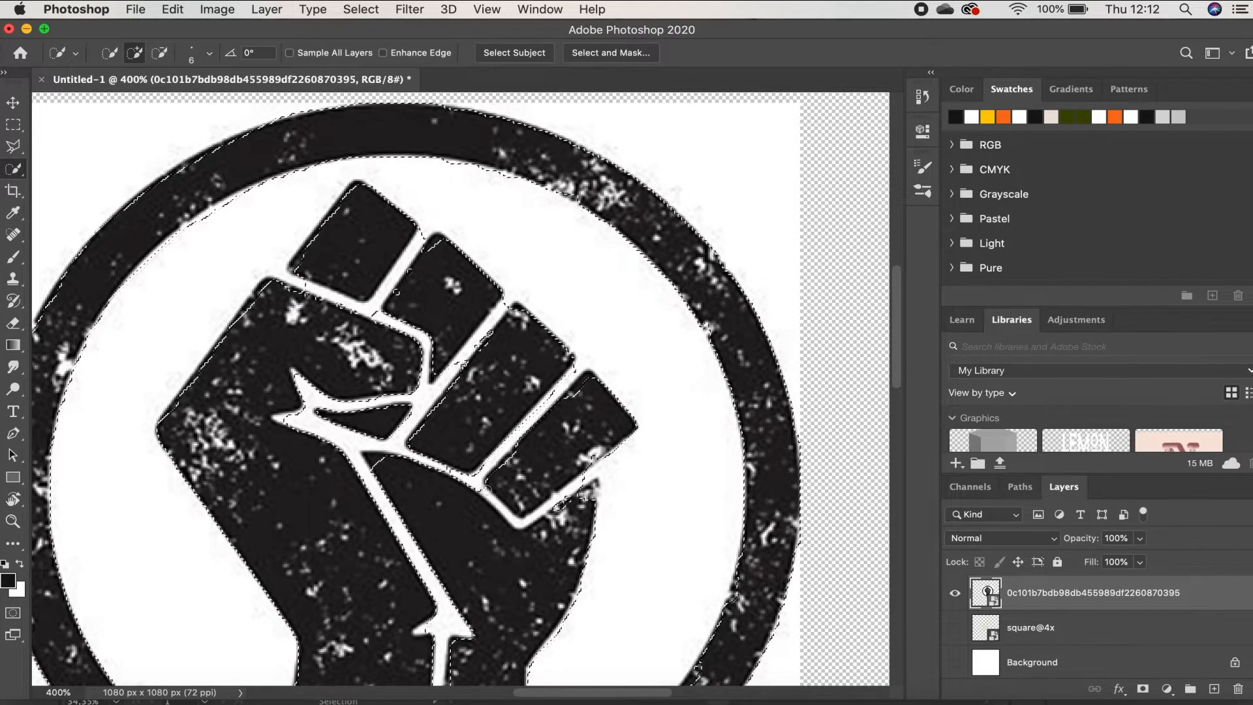
pyautogui.keyDown('alt'); pyautogui.click(515, 520); pyautogui.keyUp('alt')
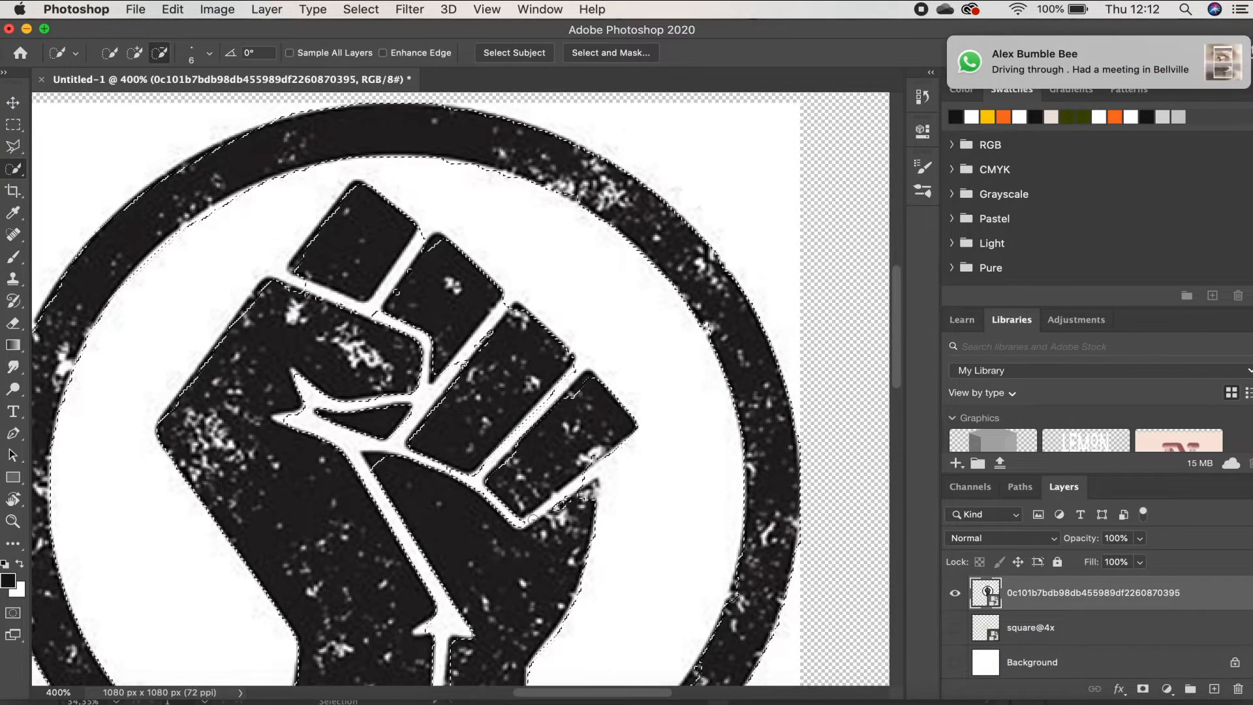
pyautogui.keyDown('alt'); pyautogui.click(592, 477); pyautogui.keyUp('alt')
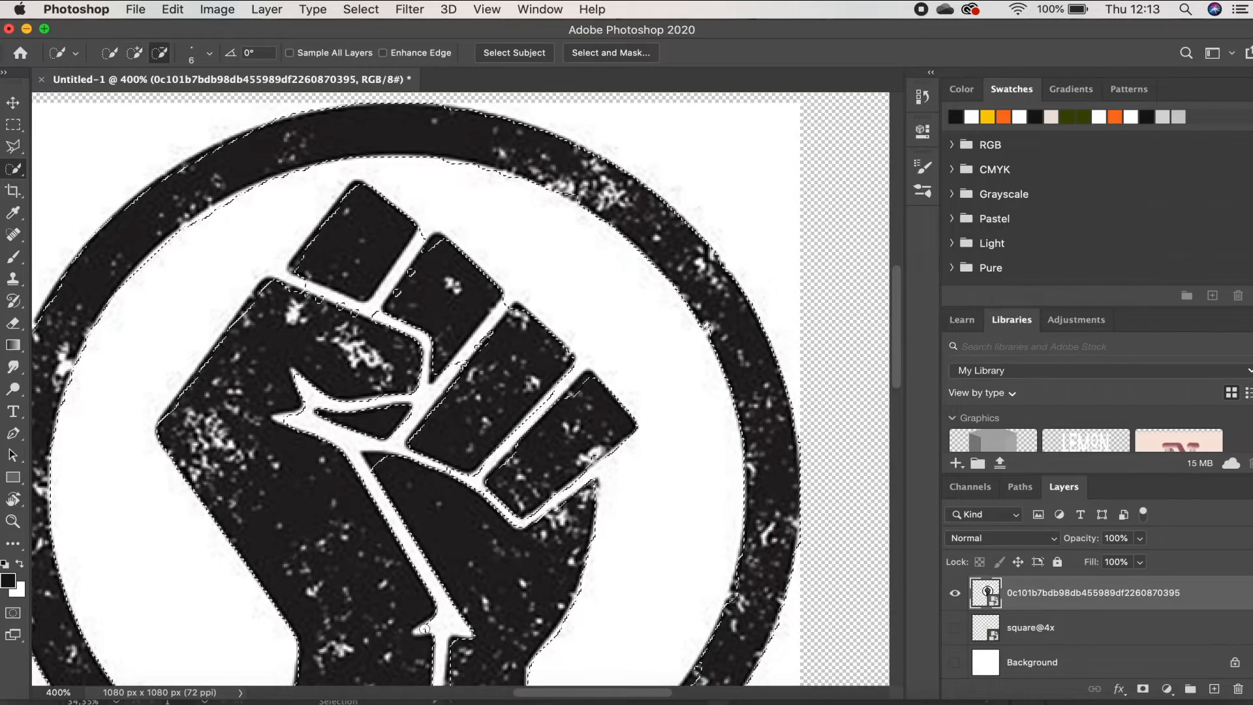
# Step: Subtract the small white notch at the top of the wrist line from the selection
pyautogui.click(423, 629)
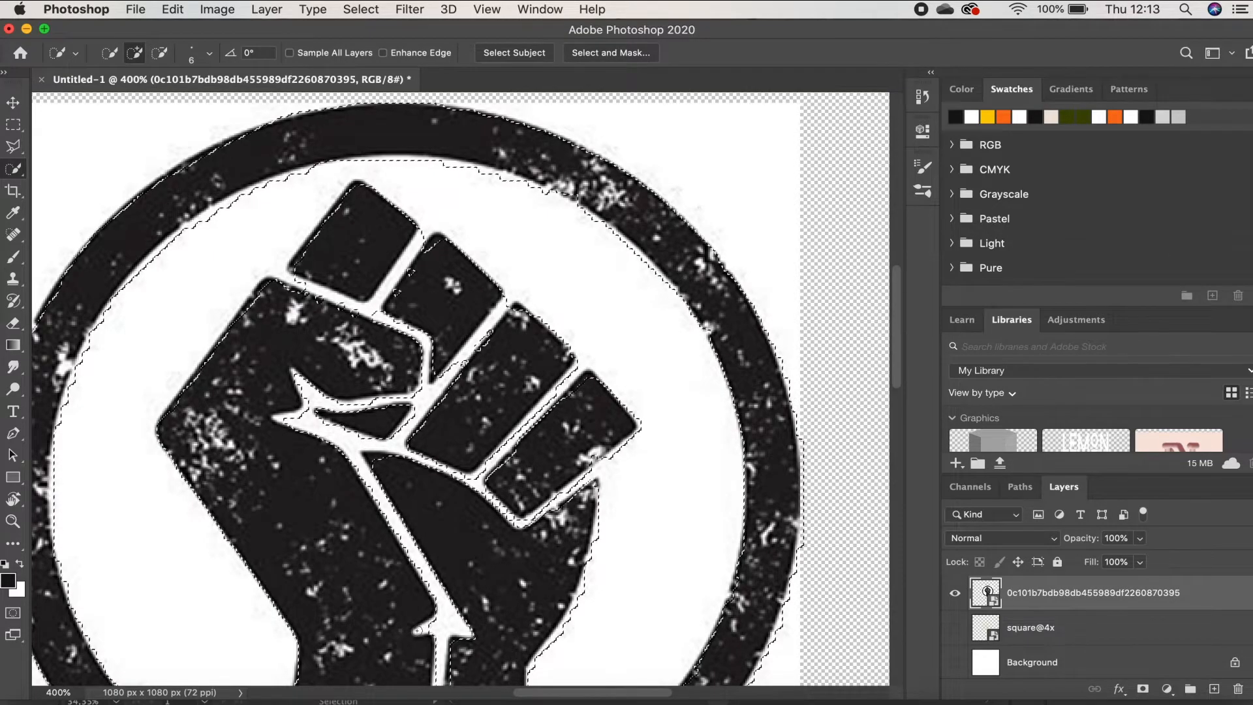
pyautogui.press('alt')
pyautogui.keyDown('alt'); pyautogui.click(420, 631); pyautogui.keyUp('alt')
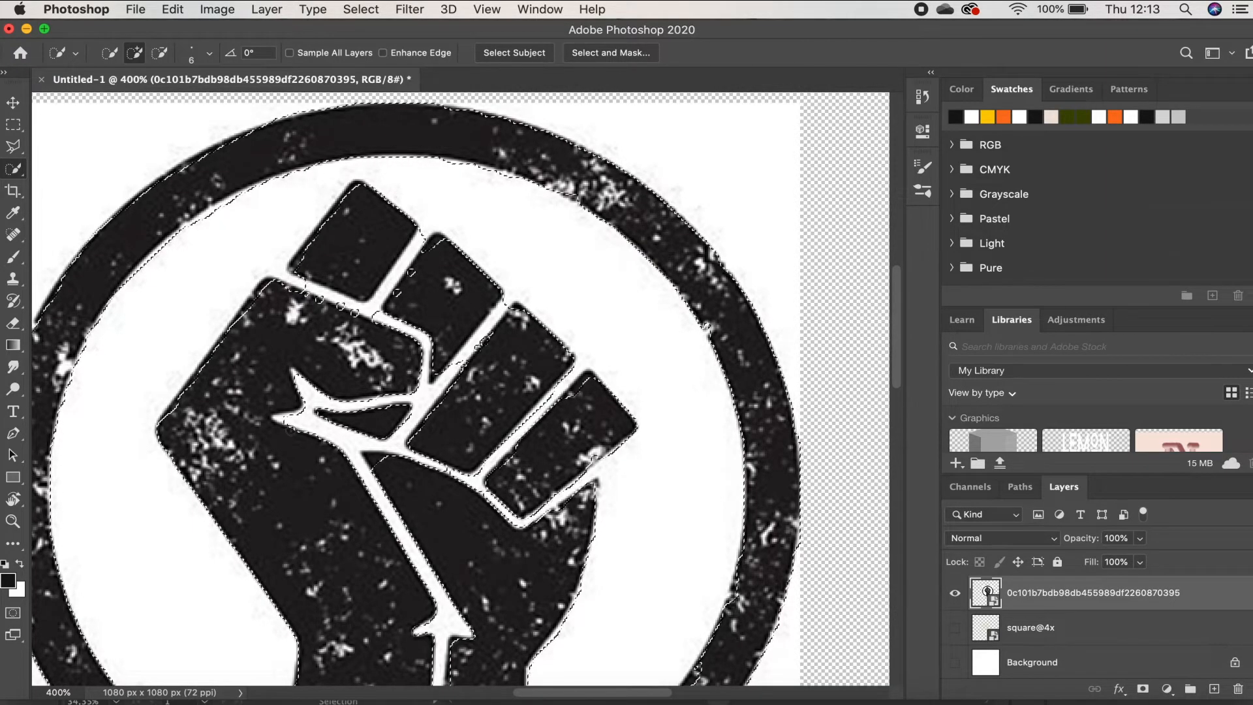
pyautogui.press('alt')
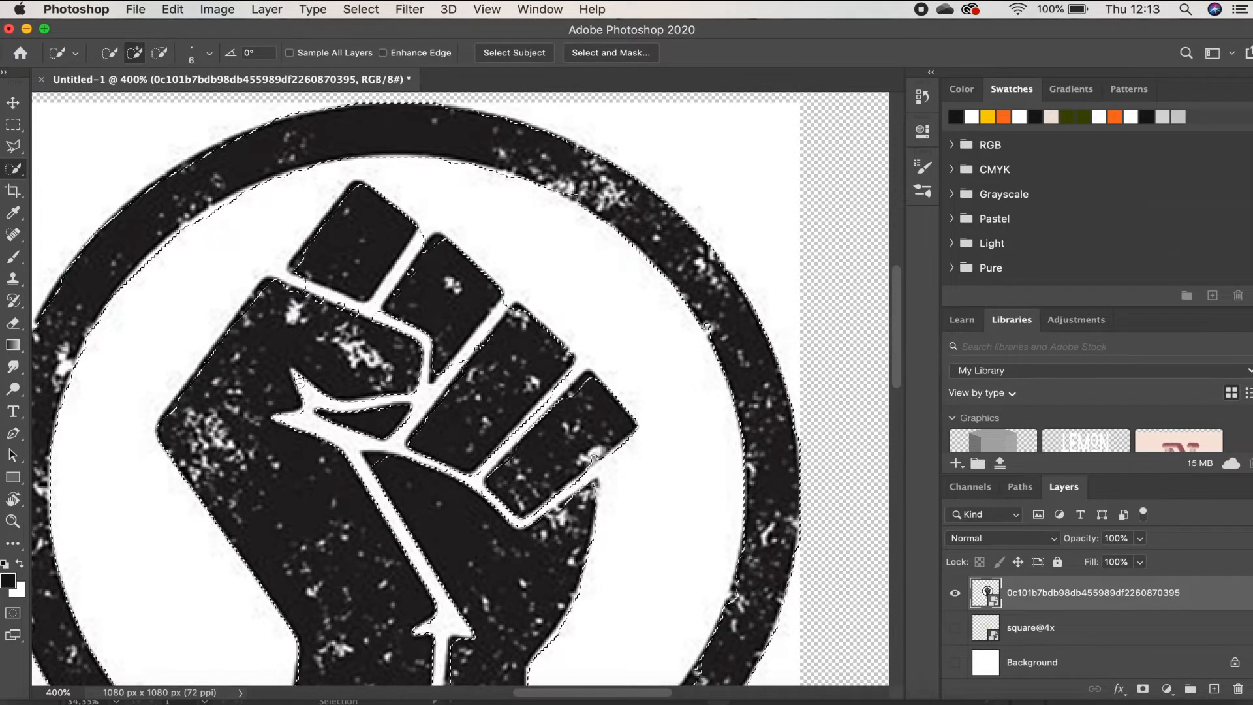
# Step: Subtract the white gaps below and beside the leftmost finger, and add the tips of the first two fingers to the selection
pyautogui.keyDown('alt'); pyautogui.click(326, 287); pyautogui.keyUp('alt')
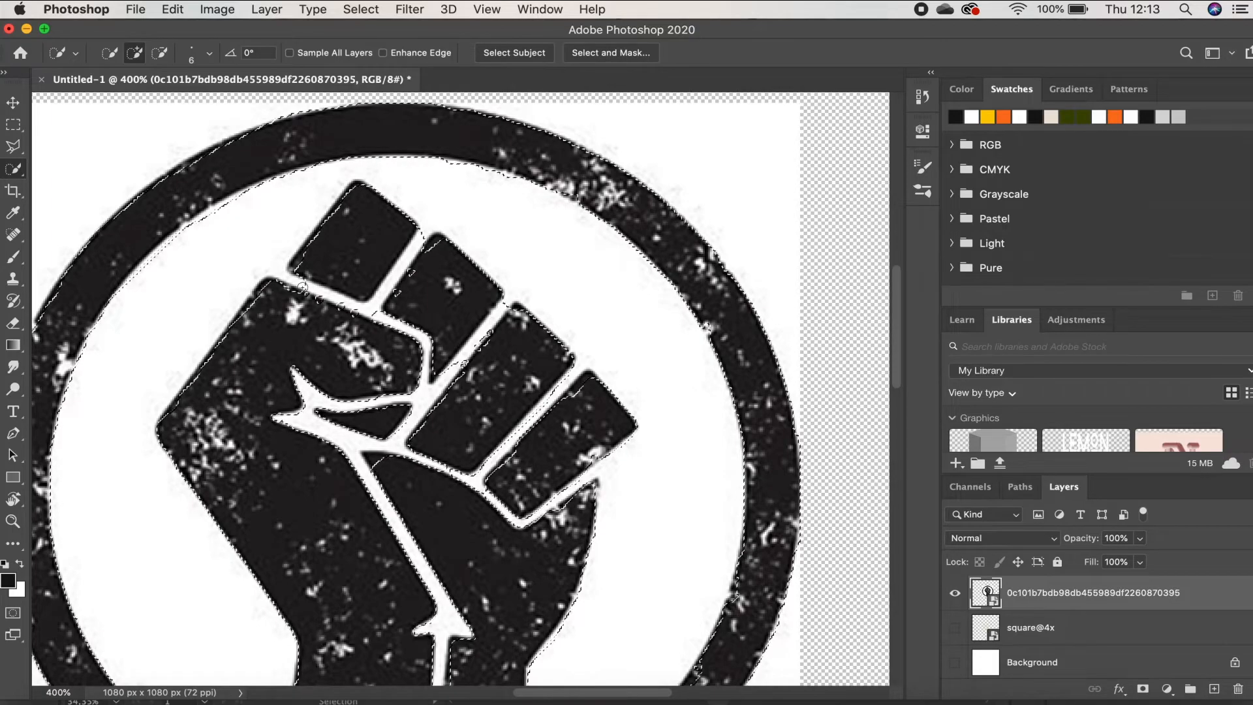
pyautogui.press('alt')
pyautogui.moveTo(300, 286)
pyautogui.mouseDown()
pyautogui.moveTo(366, 311)
pyautogui.moveTo(416, 245)
pyautogui.mouseUp()
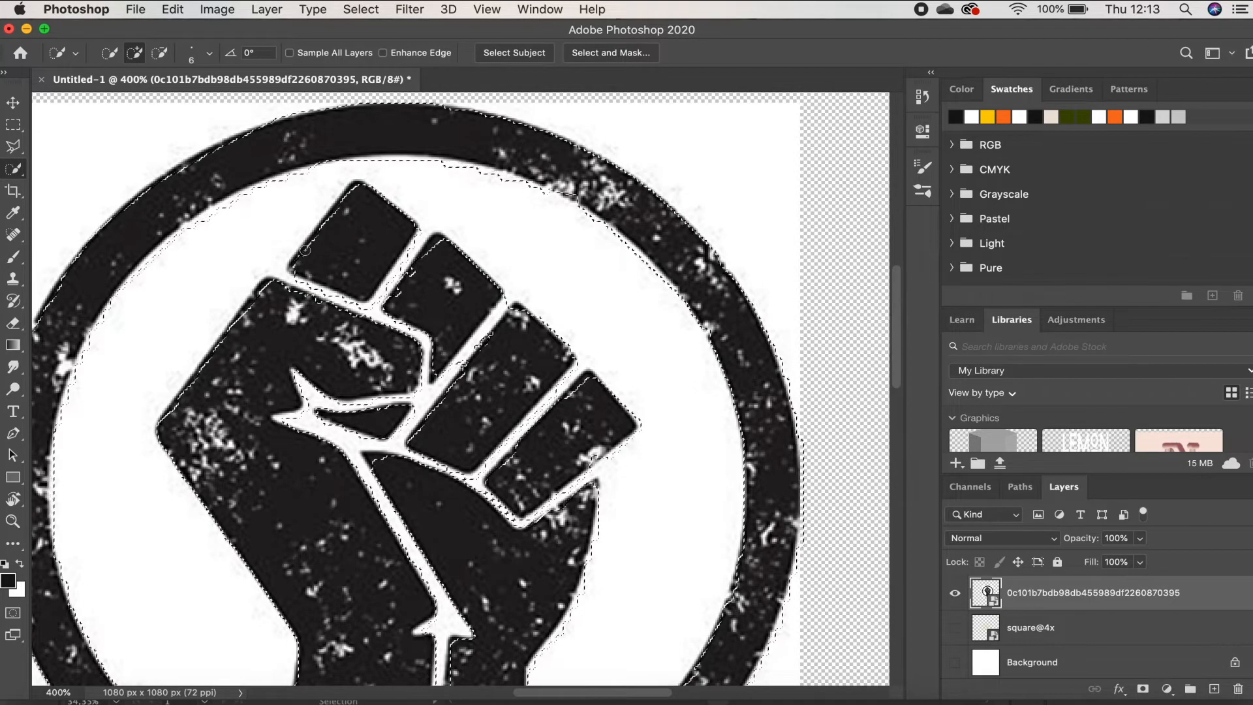
pyautogui.click(361, 187)
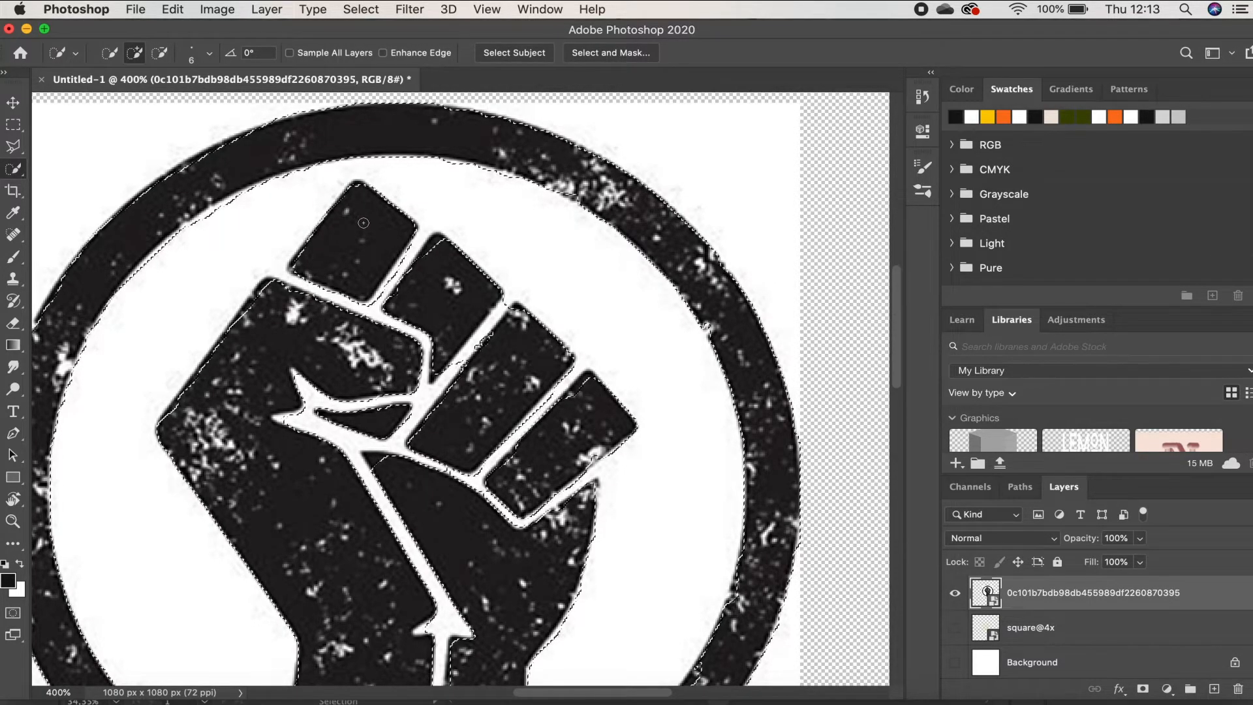
pyautogui.moveTo(377, 305); pyautogui.dragTo(421, 231)
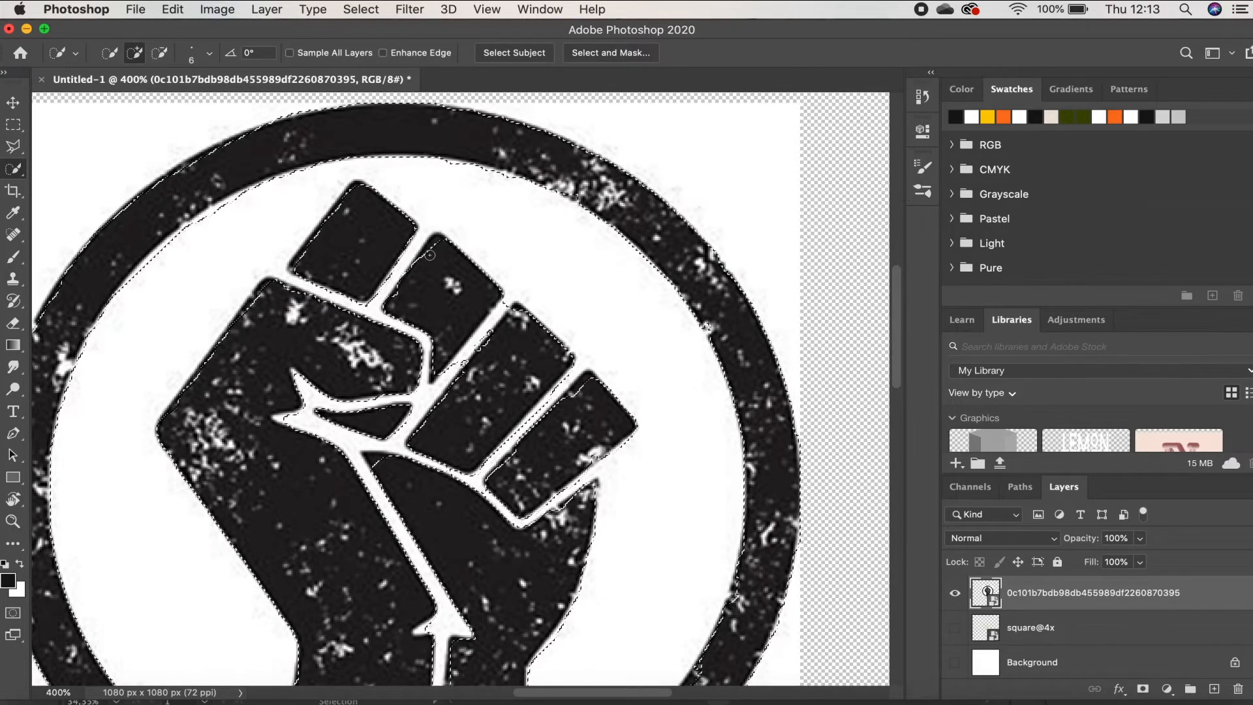
pyautogui.click(436, 240)
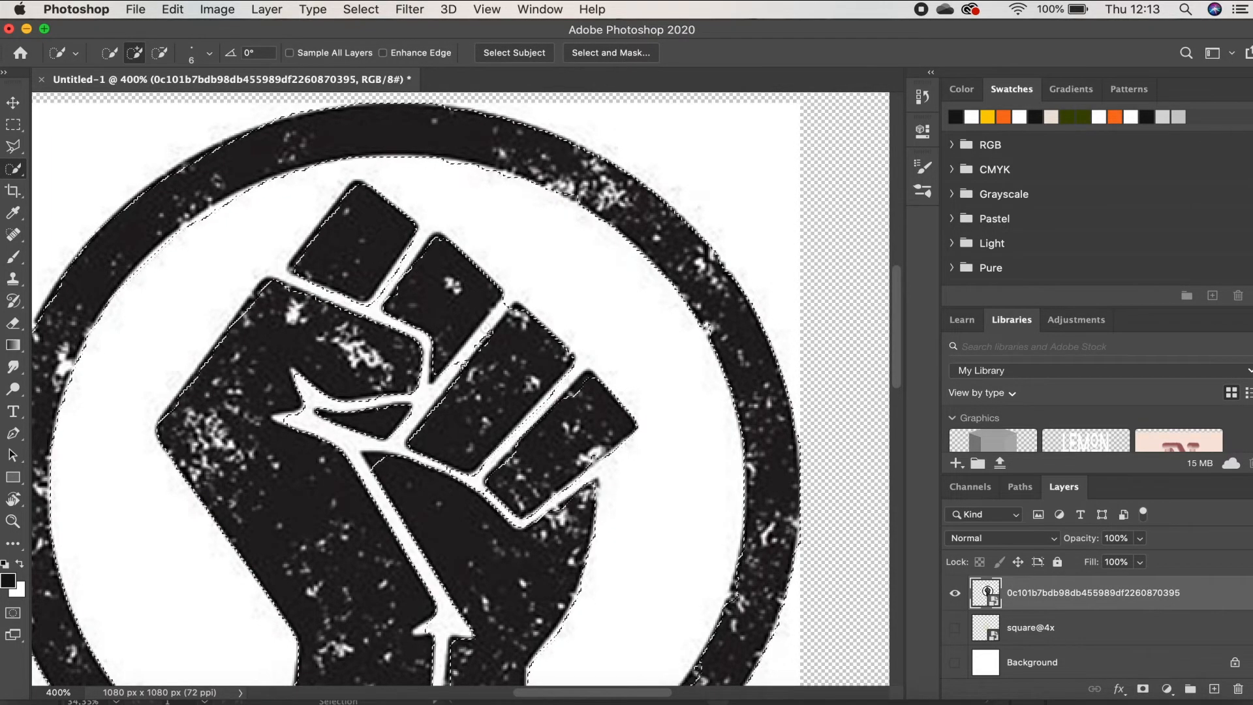
# Step: Subtract the white gap between the second and third fingers and the pointed tip of the palm crease from the selection
pyautogui.click(500, 313)
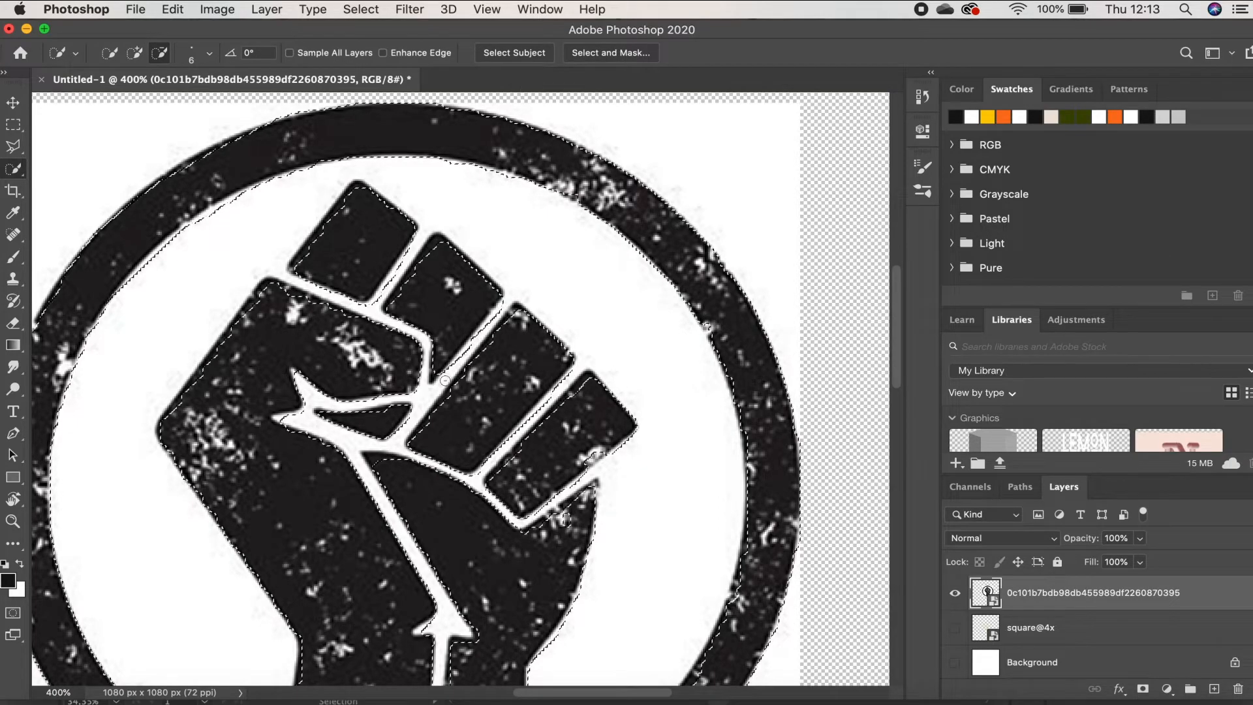
pyautogui.keyDown('alt'); pyautogui.click(503, 306); pyautogui.keyUp('alt')
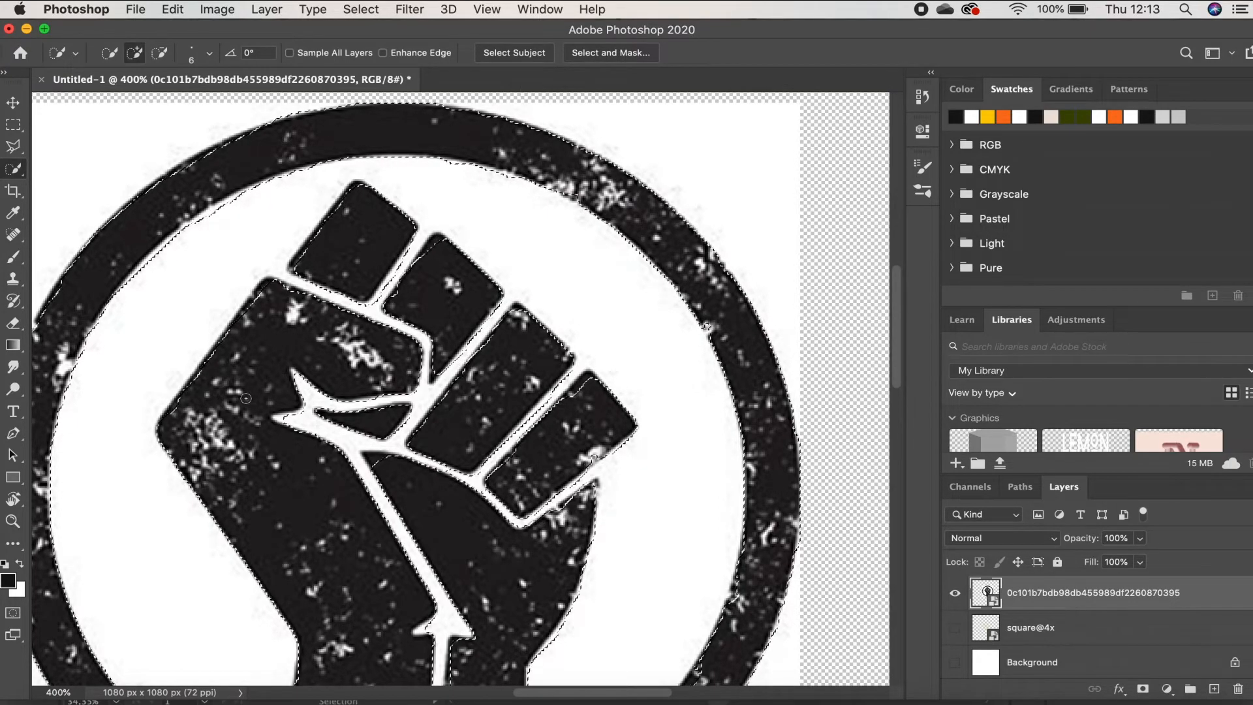
pyautogui.keyDown('alt'); pyautogui.click(280, 418); pyautogui.keyUp('alt')
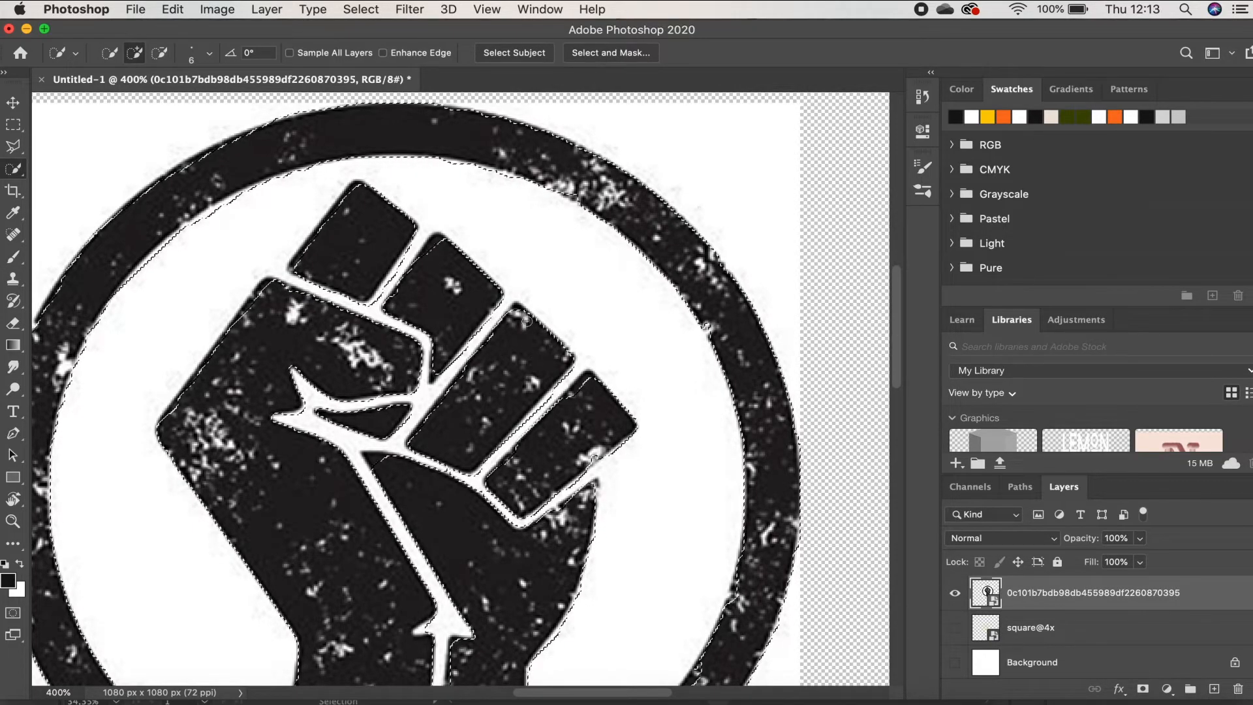
pyautogui.scroll(-3, 585, 354)
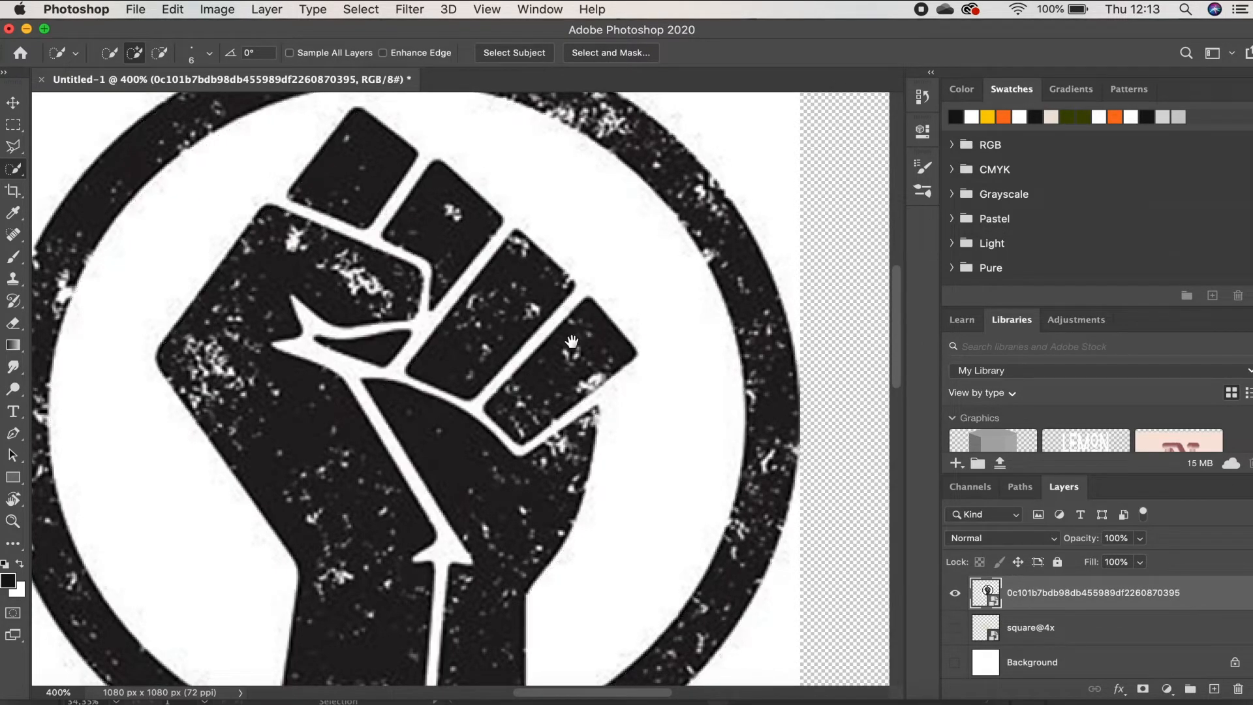
# Step: Subtract the tip of the white notch at the thumb side of the wrist line from the selection
pyautogui.scroll(-4, 554, 398)
pyautogui.hscroll(-2, 555, 398)
pyautogui.press('alt')
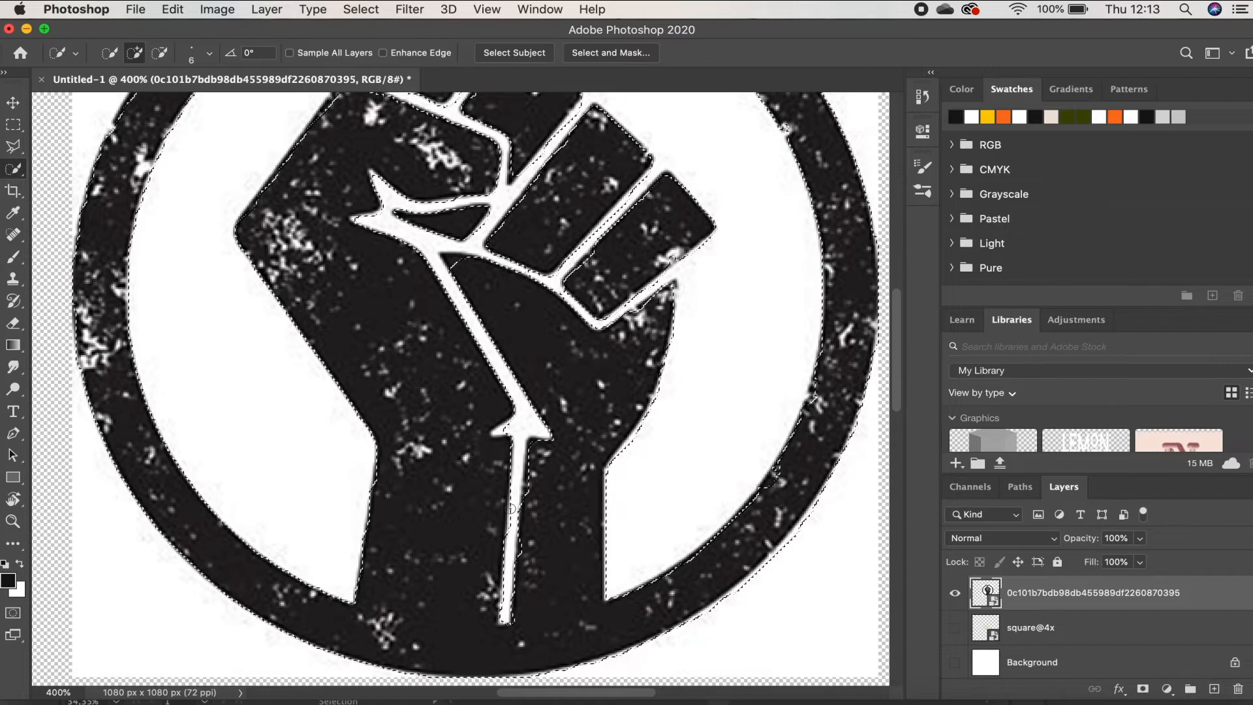
pyautogui.keyDown('alt'); pyautogui.click(503, 432); pyautogui.keyUp('alt')
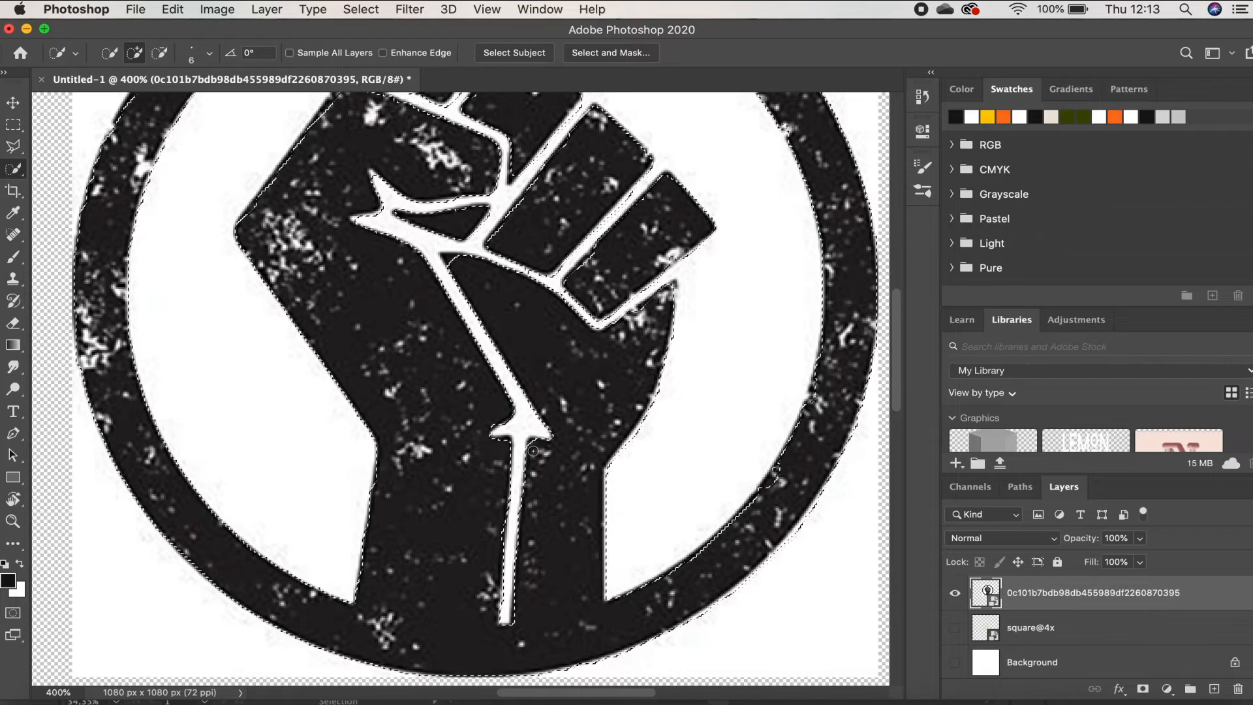
# Step: Copy the selected fist graphic to a new layer, hide its original layer and show the square@4x layer
pyautogui.press('super+j')
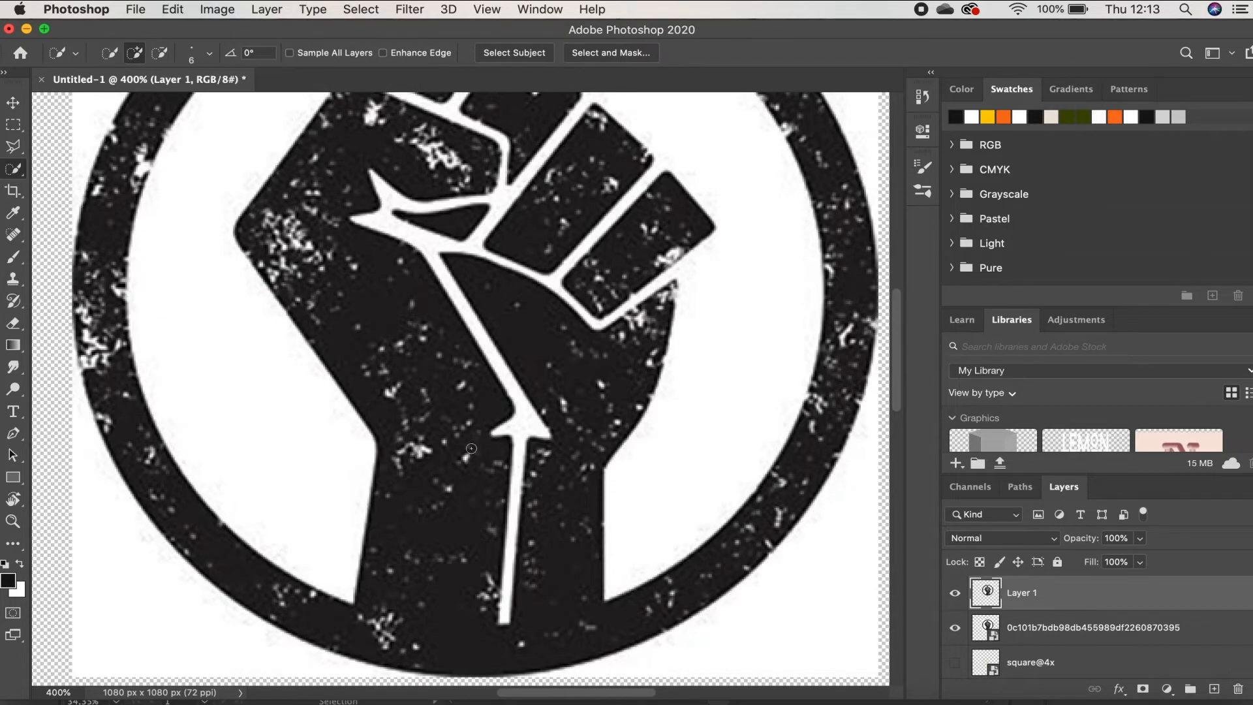
pyautogui.click(955, 628)
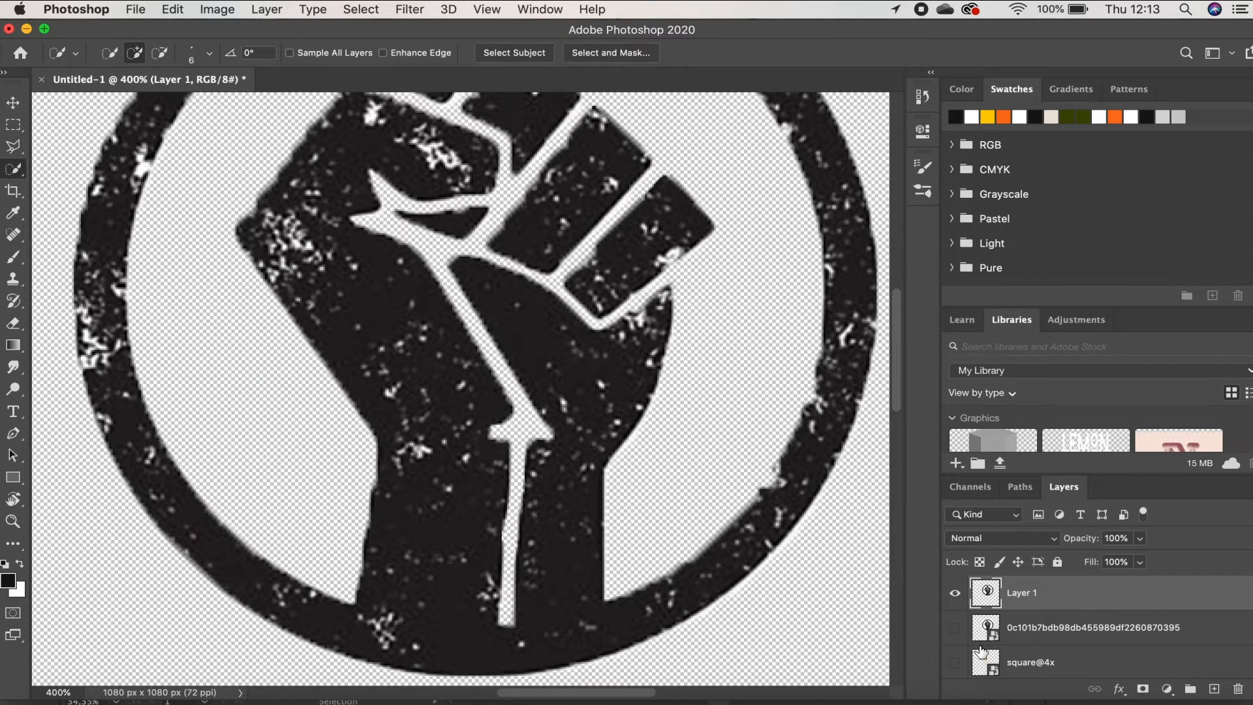
pyautogui.click(955, 663)
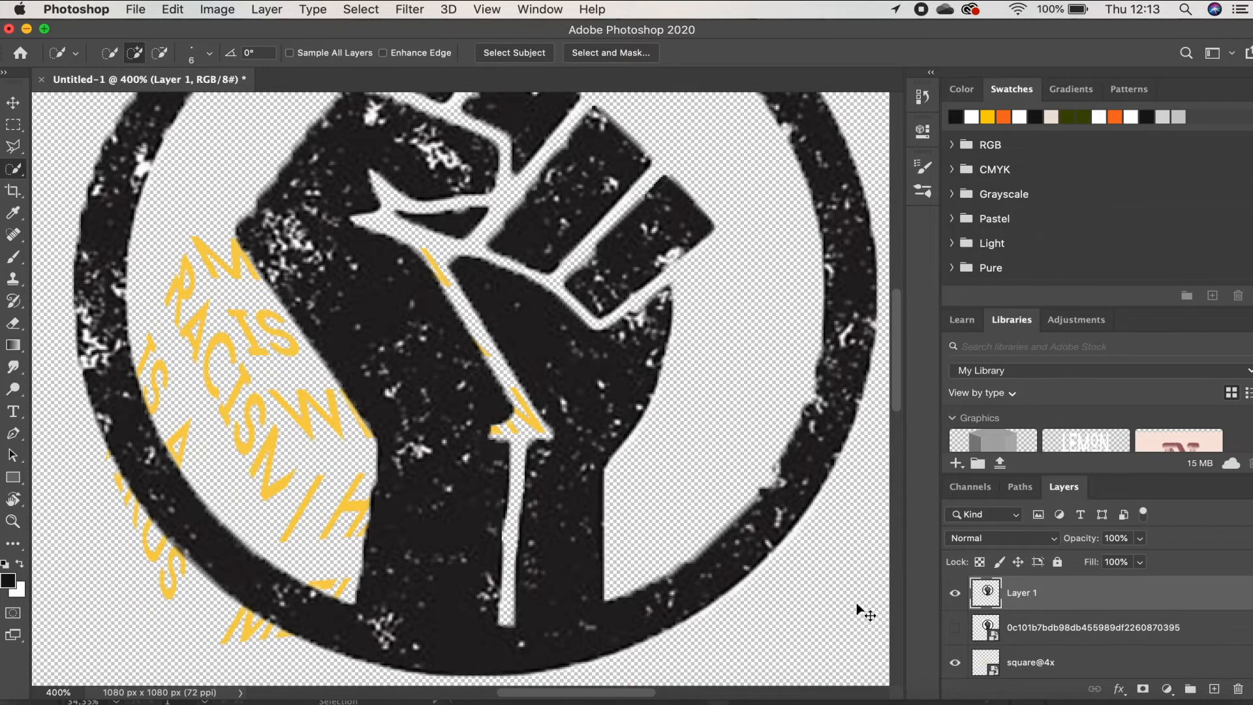
# Step: Move the fist cutout to the lower-left corner of the inner guides and show the white Background layer
pyautogui.press('super+minus')
pyautogui.press('super+minus')
pyautogui.press('super+minus')
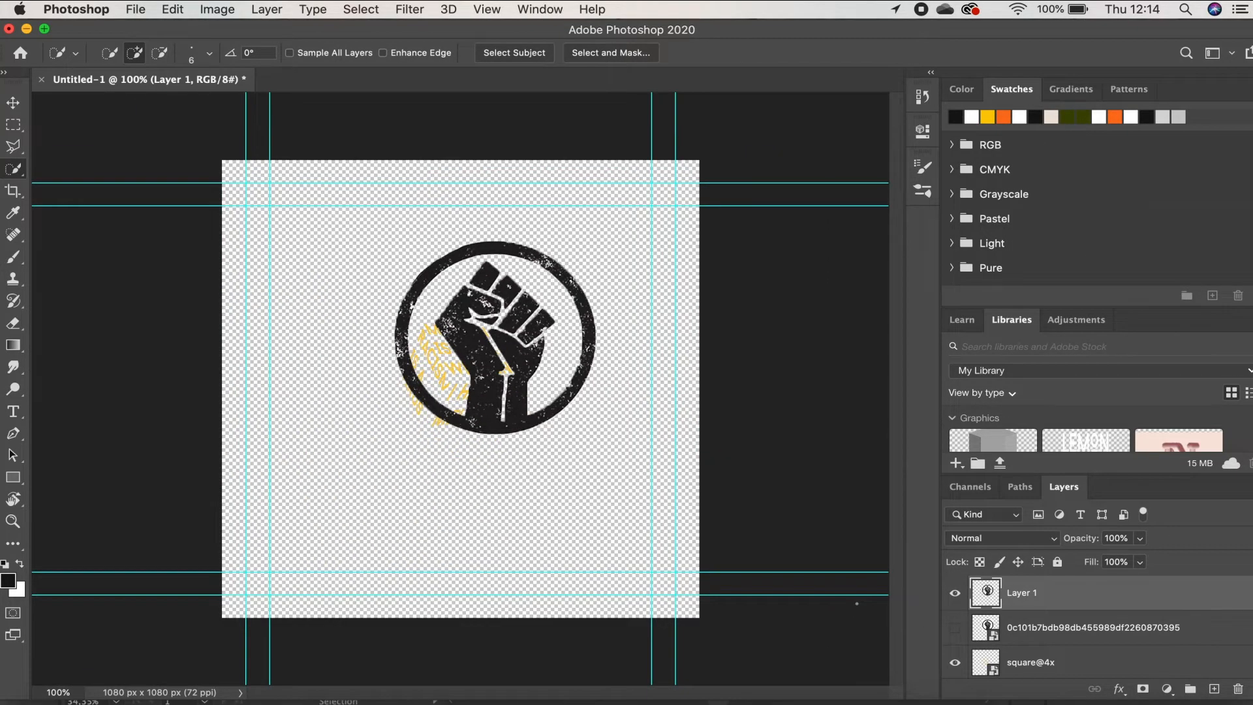
pyautogui.press('super+t')
pyautogui.moveTo(468, 353); pyautogui.dragTo(344, 515)
pyautogui.moveTo(333, 483); pyautogui.dragTo(381, 460)
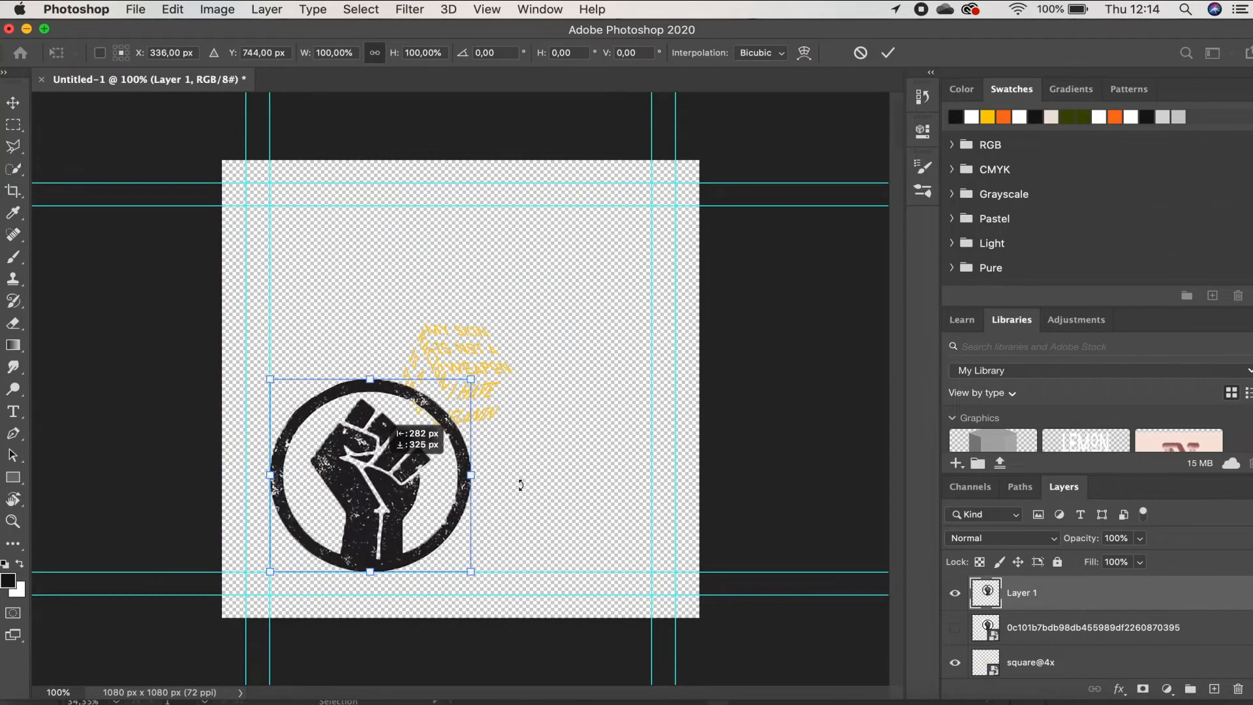
pyautogui.scroll(-3, 1247, 661)
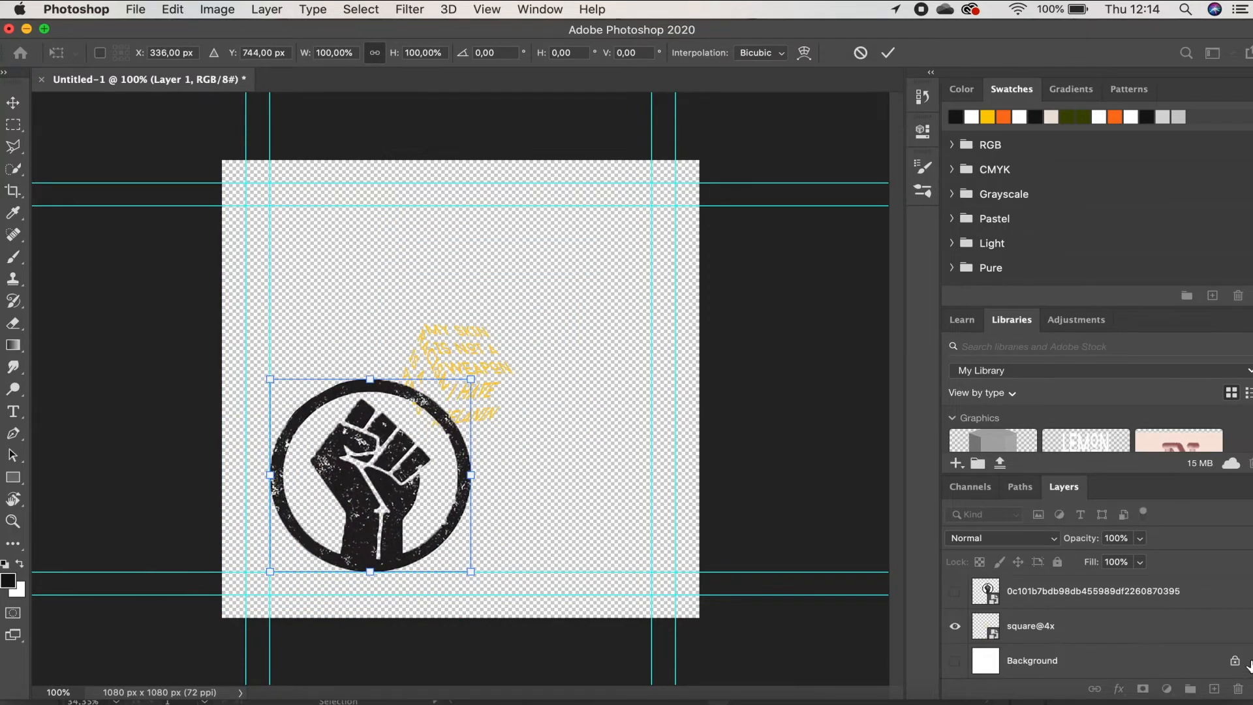
pyautogui.click(955, 661)
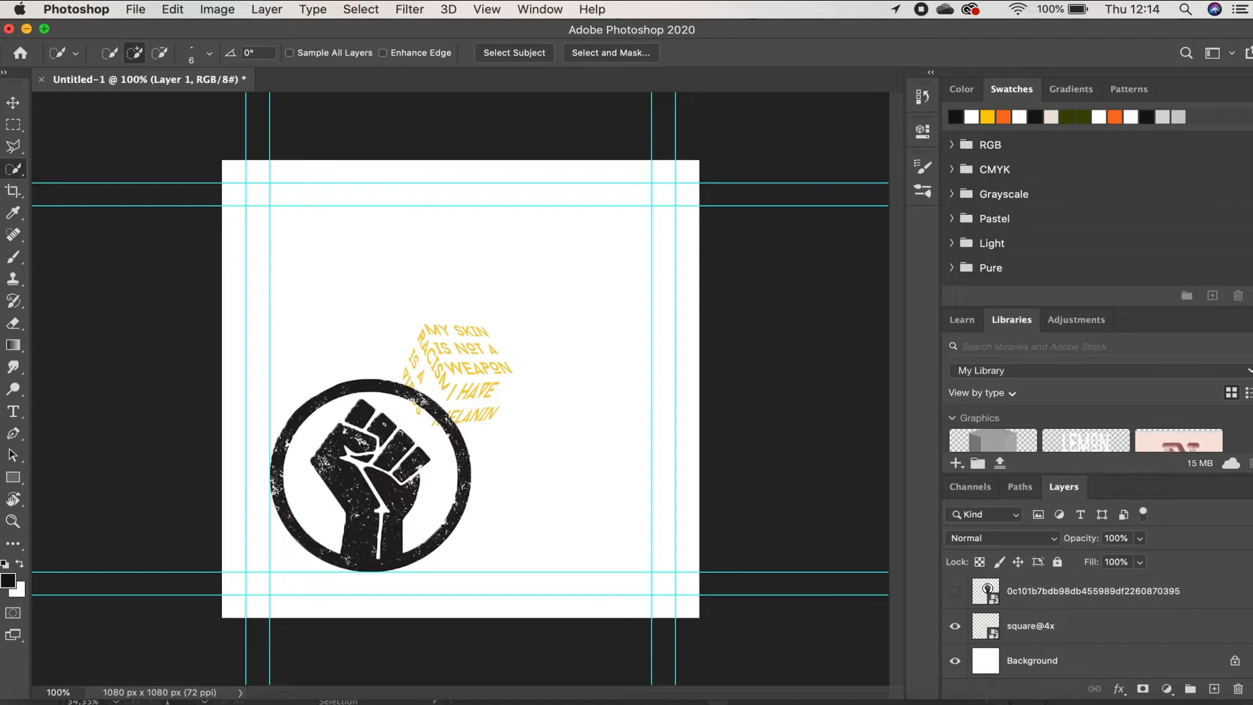
# Step: Scale the fist cutout to about 66% and place it just inside the lower-left guides, around X 348, Y 739 px
pyautogui.hotkey('ctrl', 't')
pyautogui.moveTo(468, 386); pyautogui.dragTo(403, 439)
pyautogui.moveTo(359, 494); pyautogui.dragTo(398, 465)
pyautogui.moveTo(482, 377); pyautogui.dragTo(463, 398)
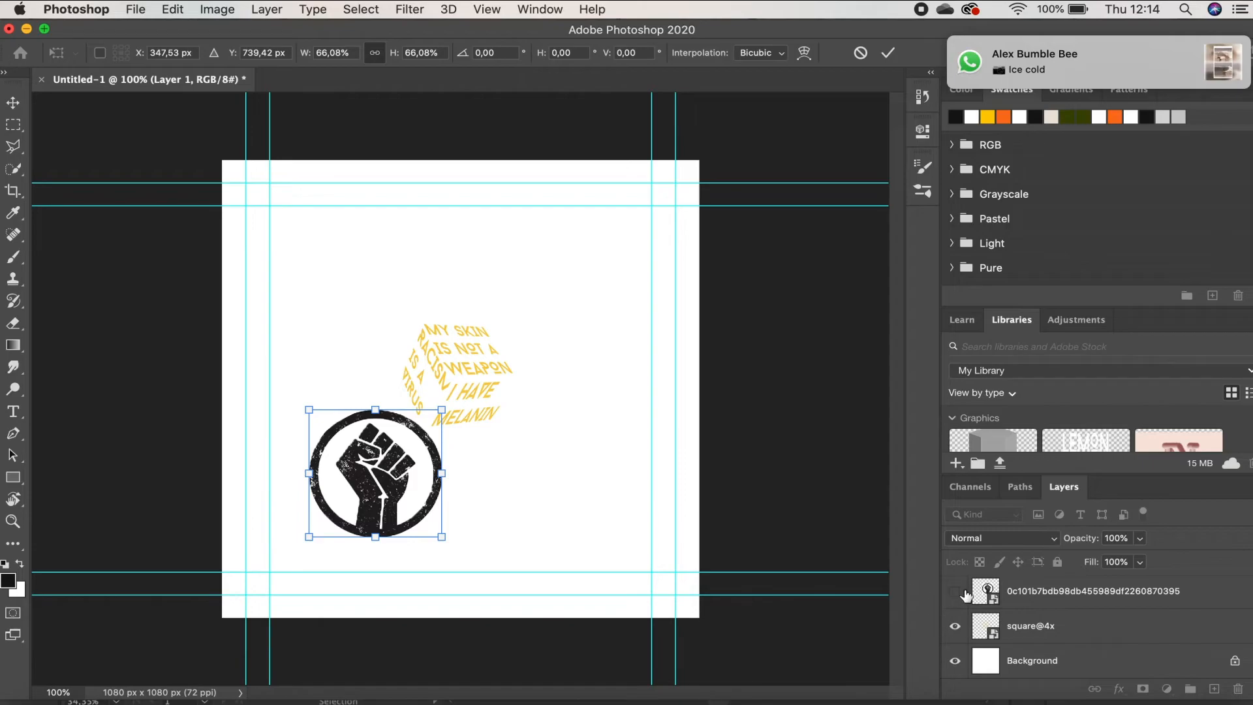
# Step: Enlarge the square@4x slogan cube to about 126%, shift it slightly down, and move the fist cutout layer beneath it
pyautogui.click(1002, 623)
pyautogui.press('super+t')
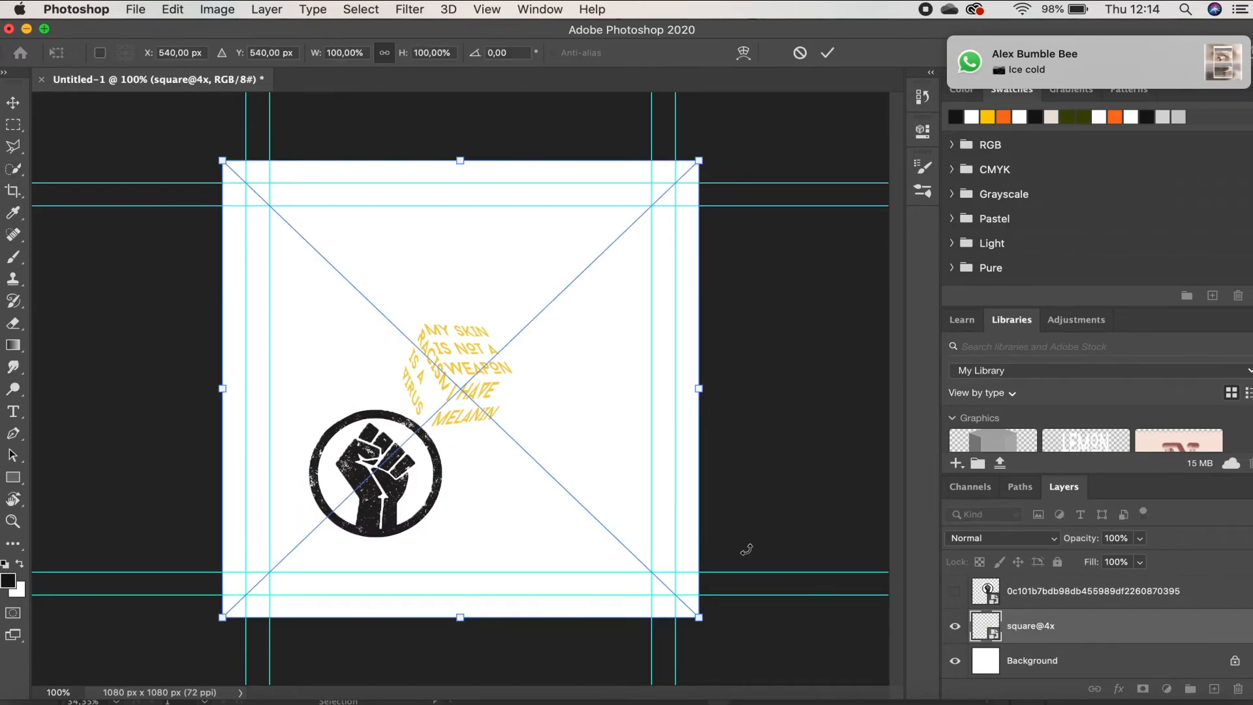
pyautogui.moveTo(700, 161); pyautogui.dragTo(835, 39)
pyautogui.moveTo(532, 291); pyautogui.dragTo(477, 361)
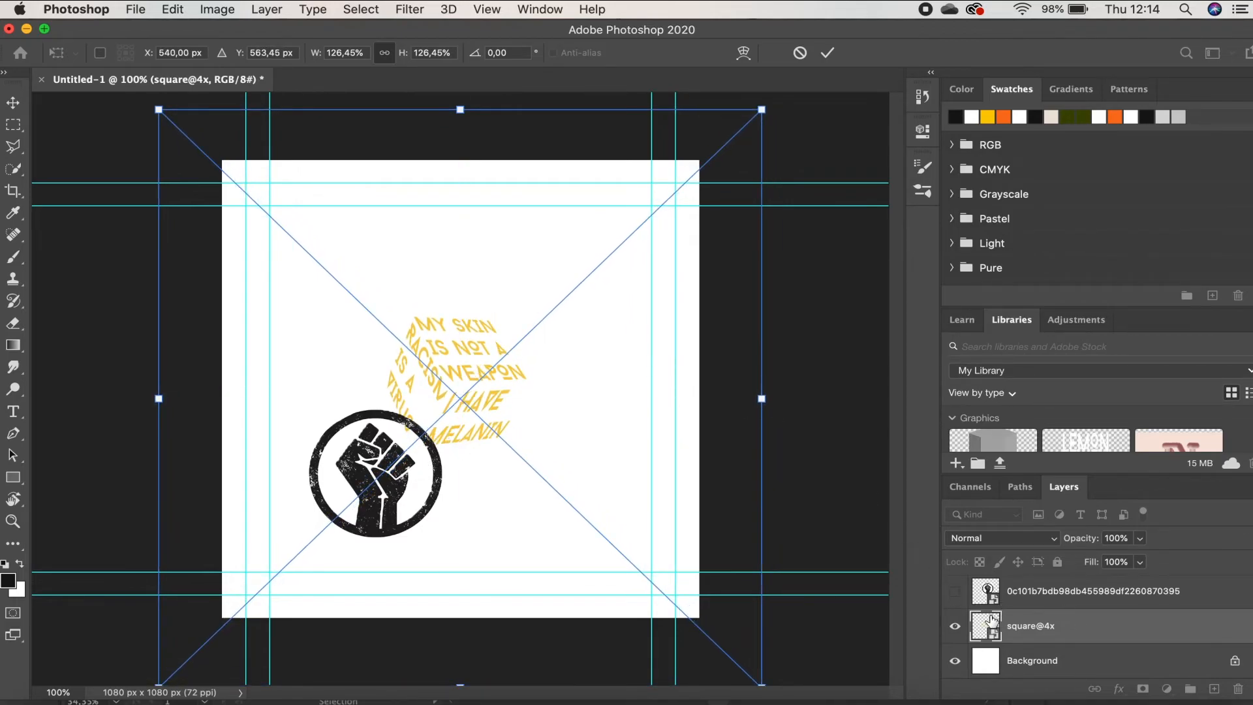
pyautogui.click(828, 52)
pyautogui.scroll(2, 1246, 610)
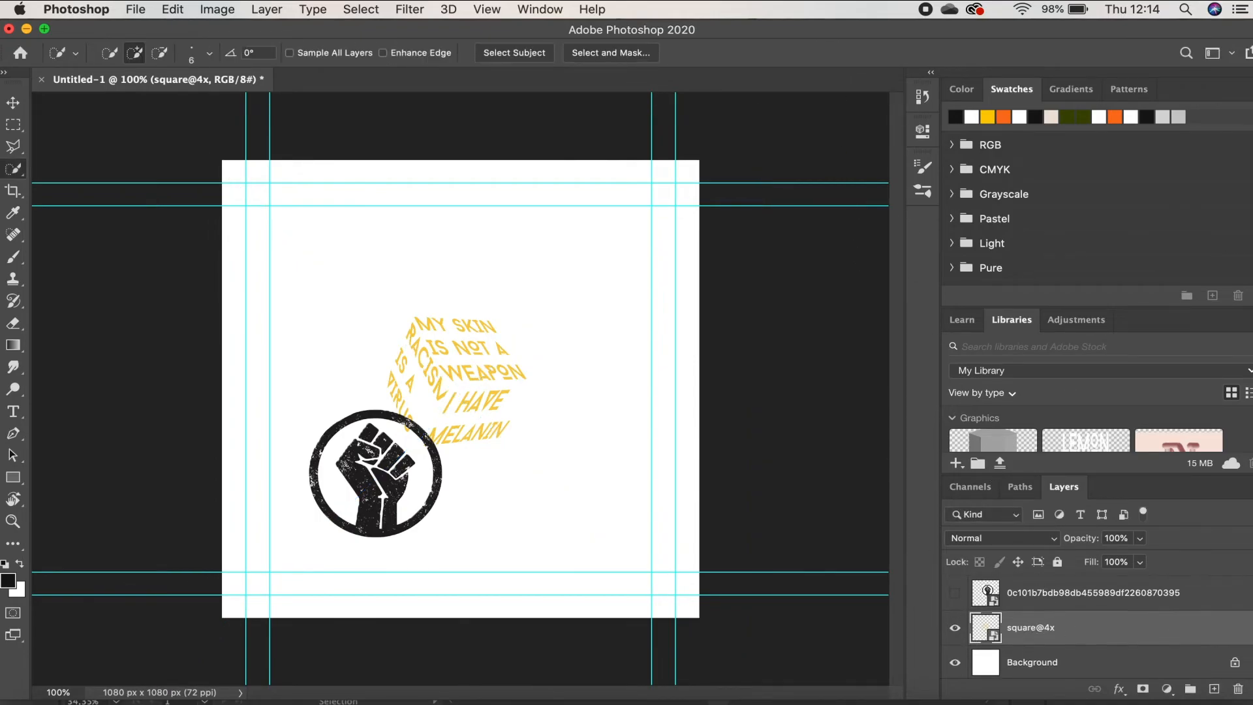
pyautogui.moveTo(1087, 597); pyautogui.dragTo(1070, 636)
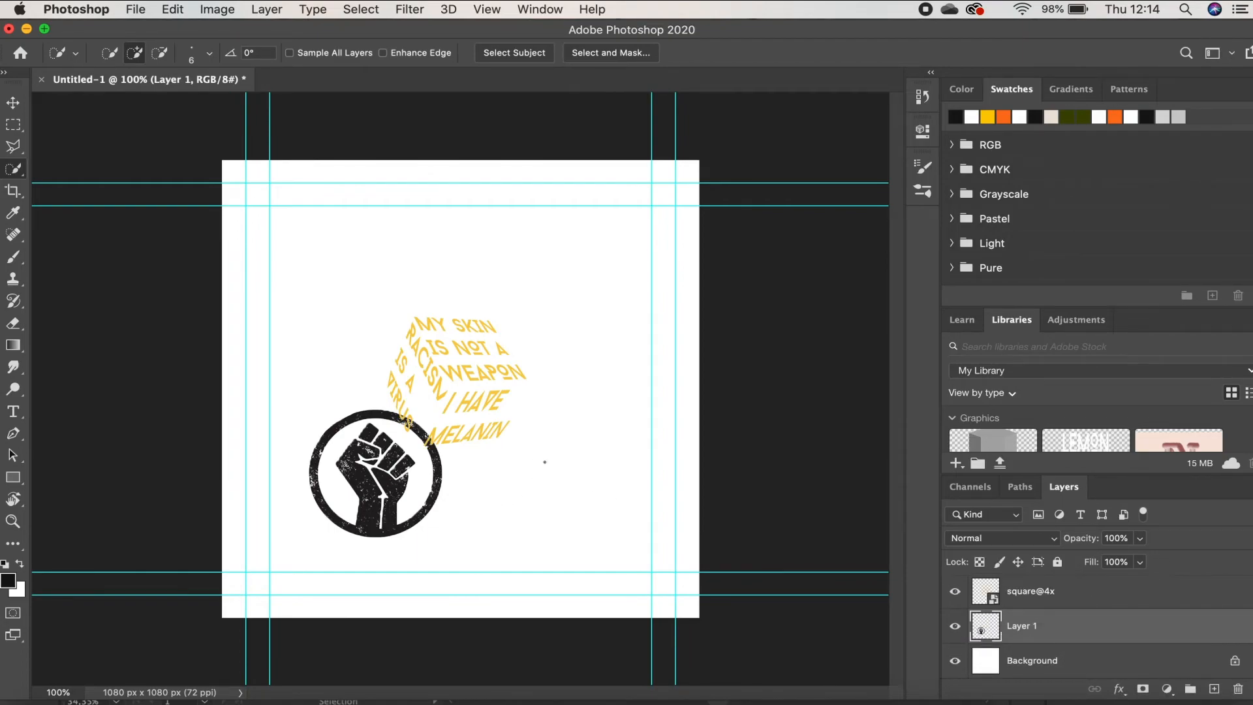
# Step: Draw a black rectangle of about 1156 × 1164 px directly above the Background layer, covering the whole canvas
pyautogui.click(973, 653)
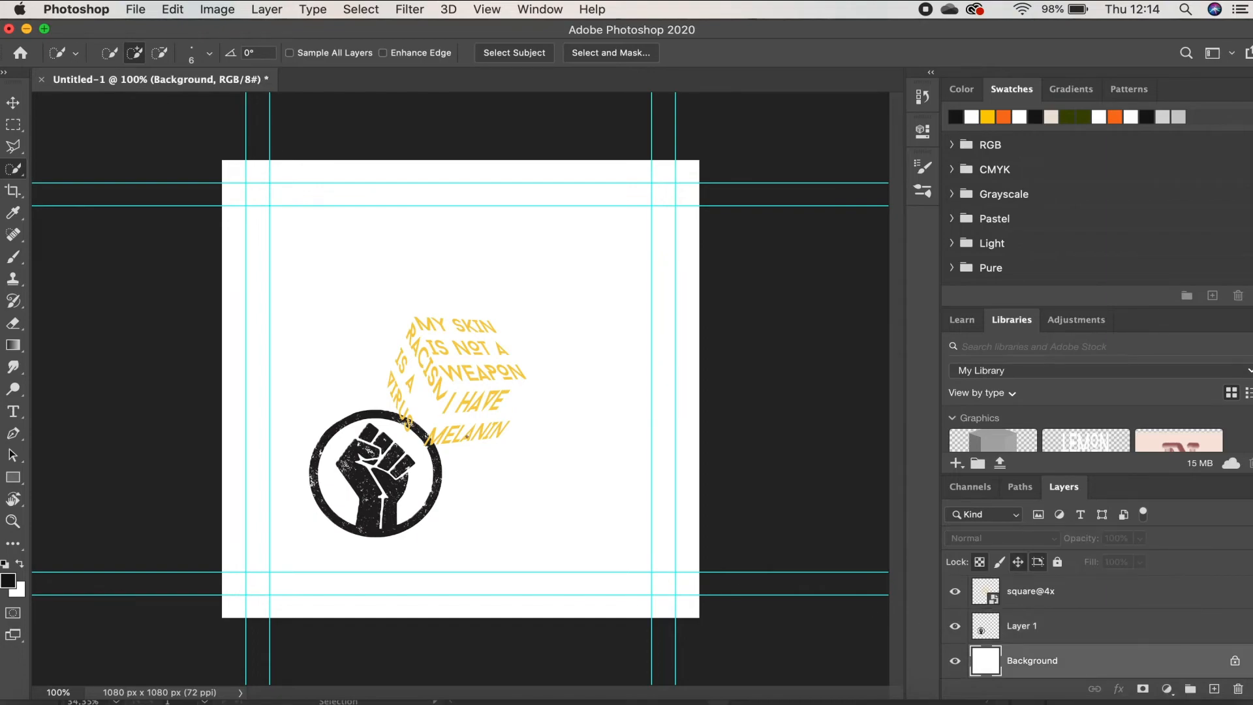
pyautogui.press('m')
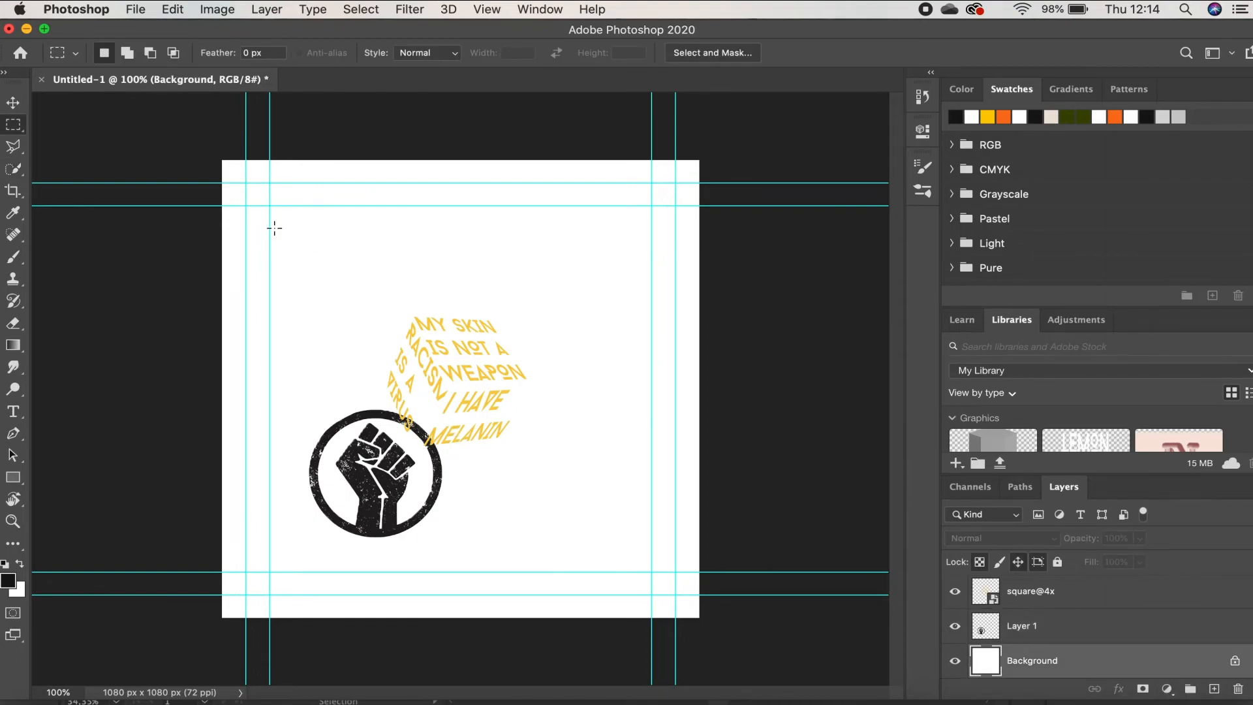
pyautogui.press('u')
pyautogui.moveTo(210, 144); pyautogui.dragTo(722, 637)
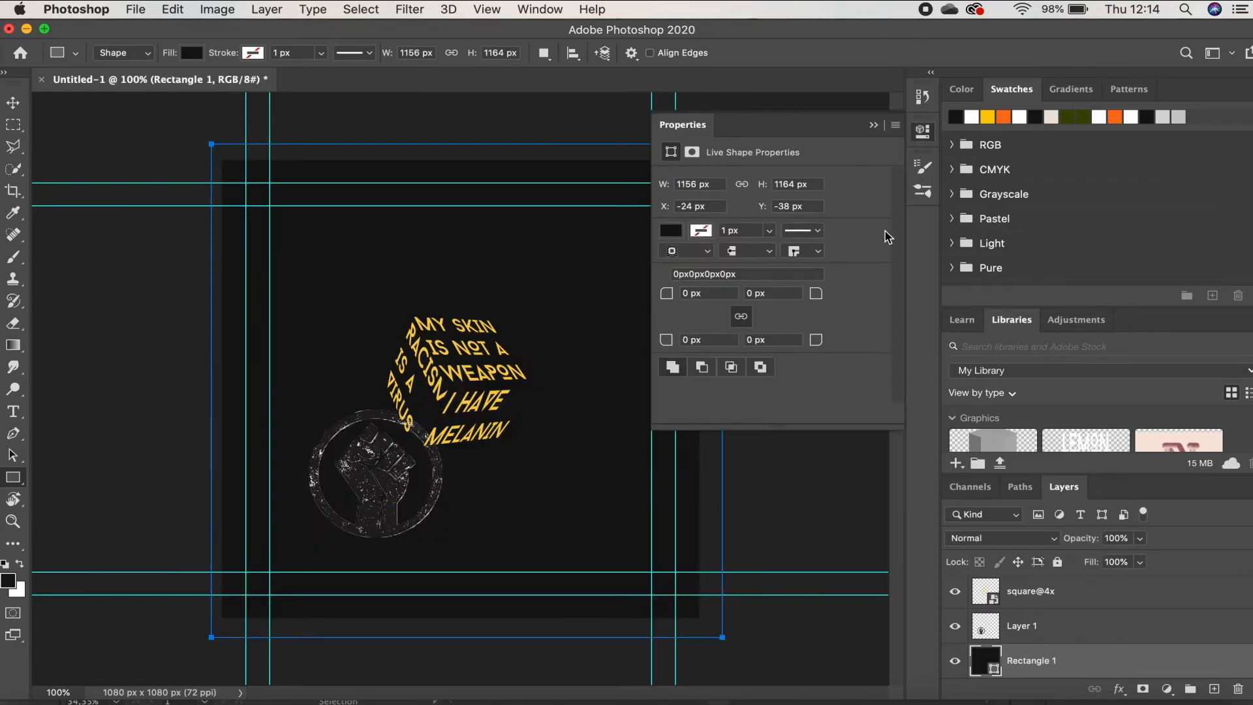
pyautogui.click(874, 125)
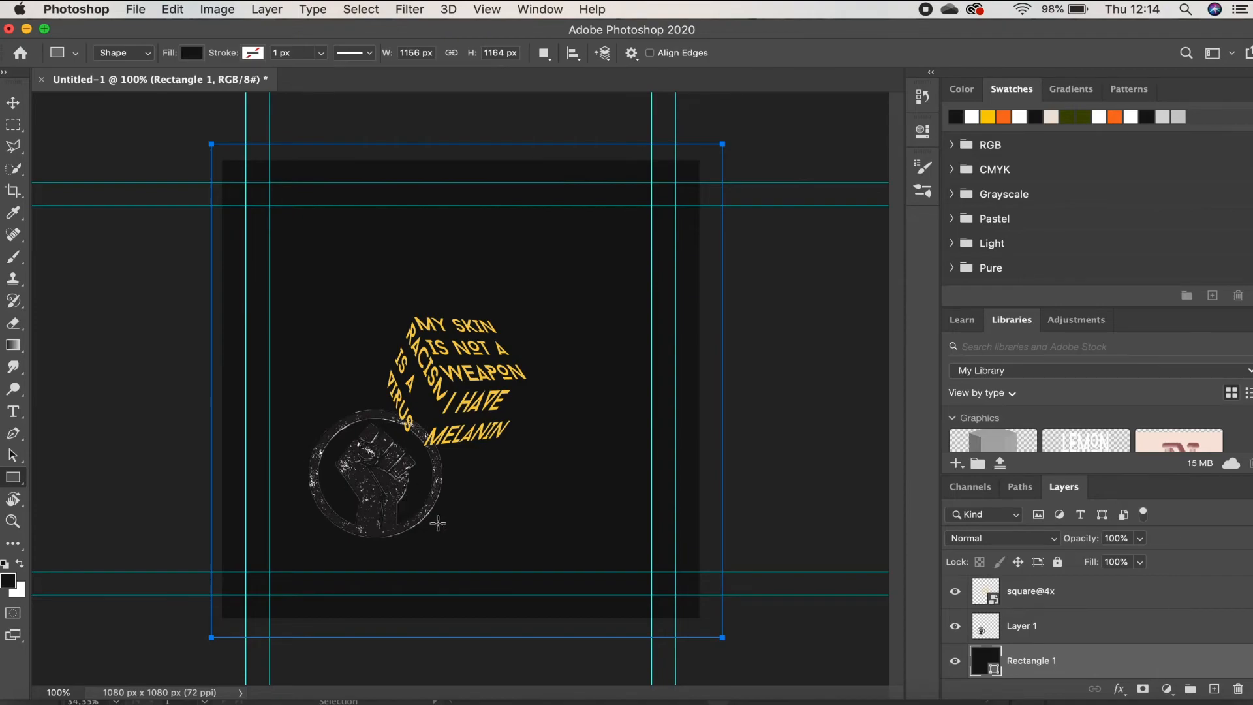
# Step: Set the blend mode of the fist cutout layer to Multiply
pyautogui.moveTo(1252, 628)
pyautogui.mouseDown()
pyautogui.moveTo(1252, 602)
pyautogui.moveTo(1252, 626)
pyautogui.mouseUp()
pyautogui.click(1028, 624)
pyautogui.click(1054, 537)
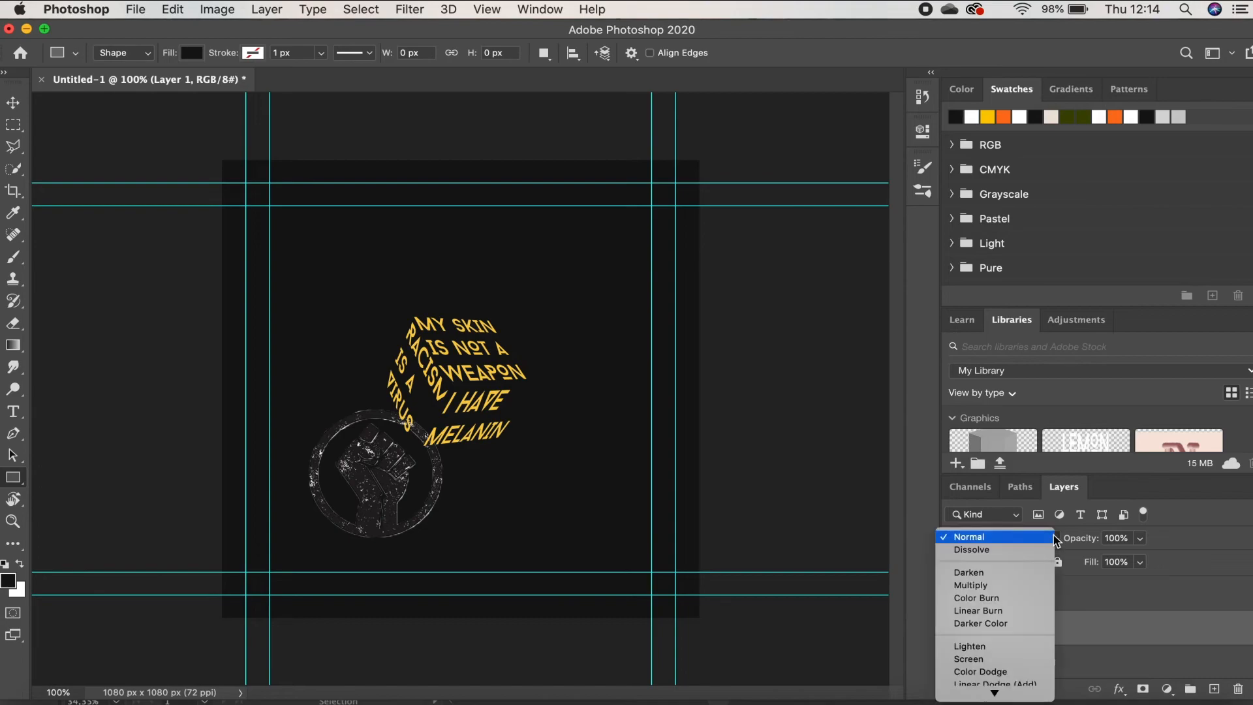
pyautogui.click(1015, 587)
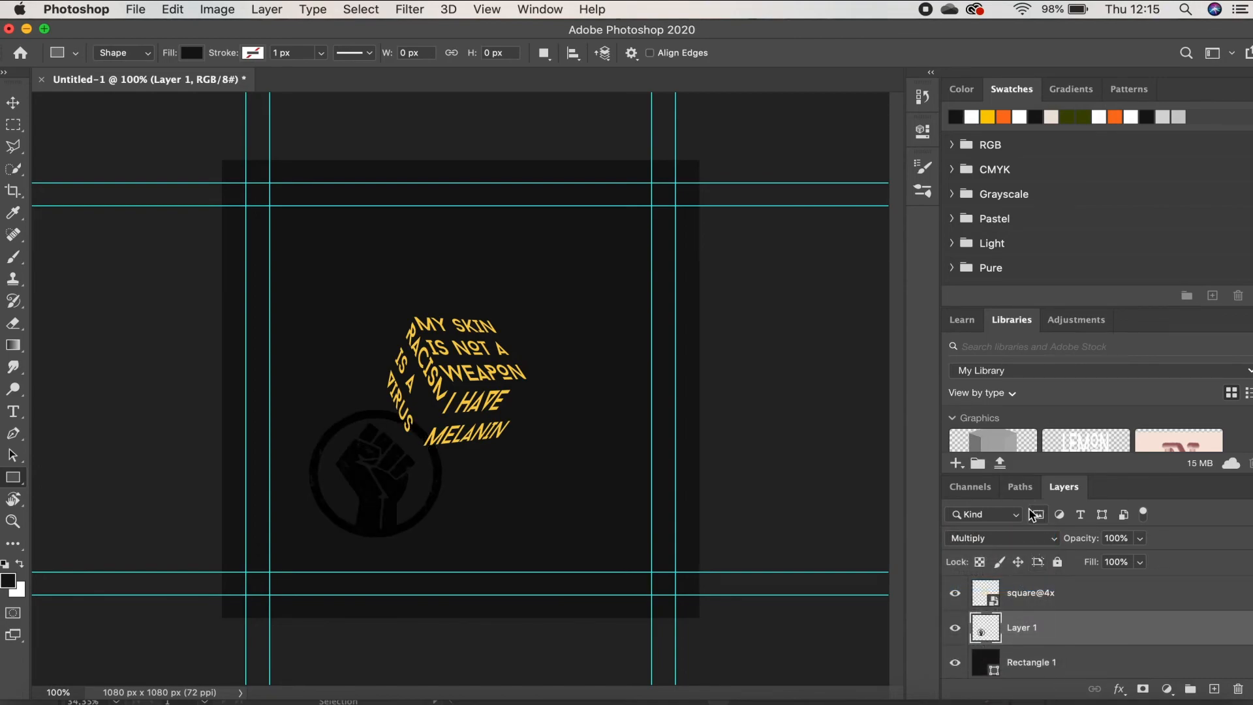